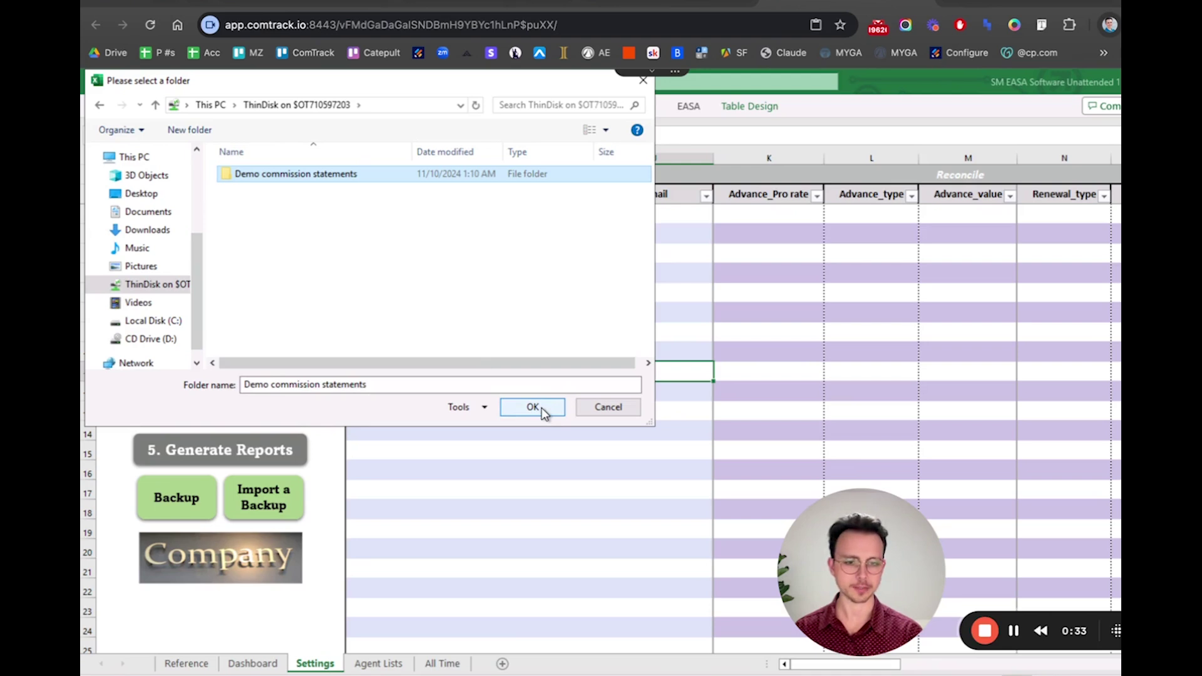
# - Digest the commission statements from the "Demo commission statements" folder and dismiss the digest summary
pyautogui.click(532, 408)
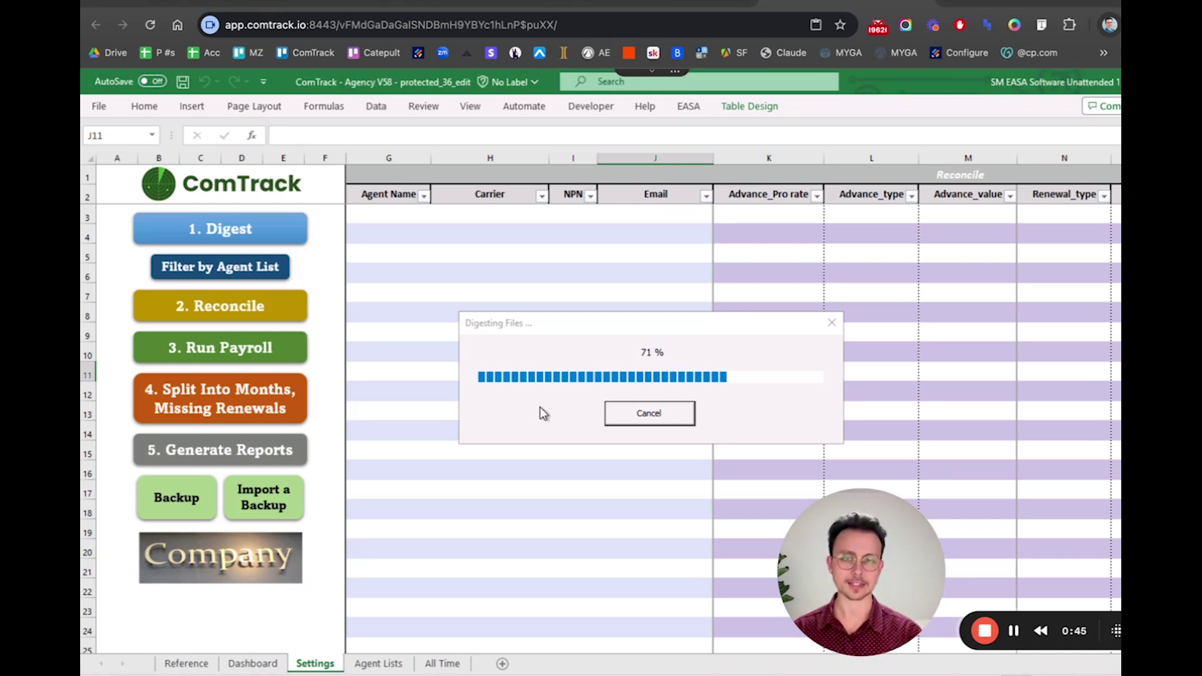
pyautogui.click(1008, 2)
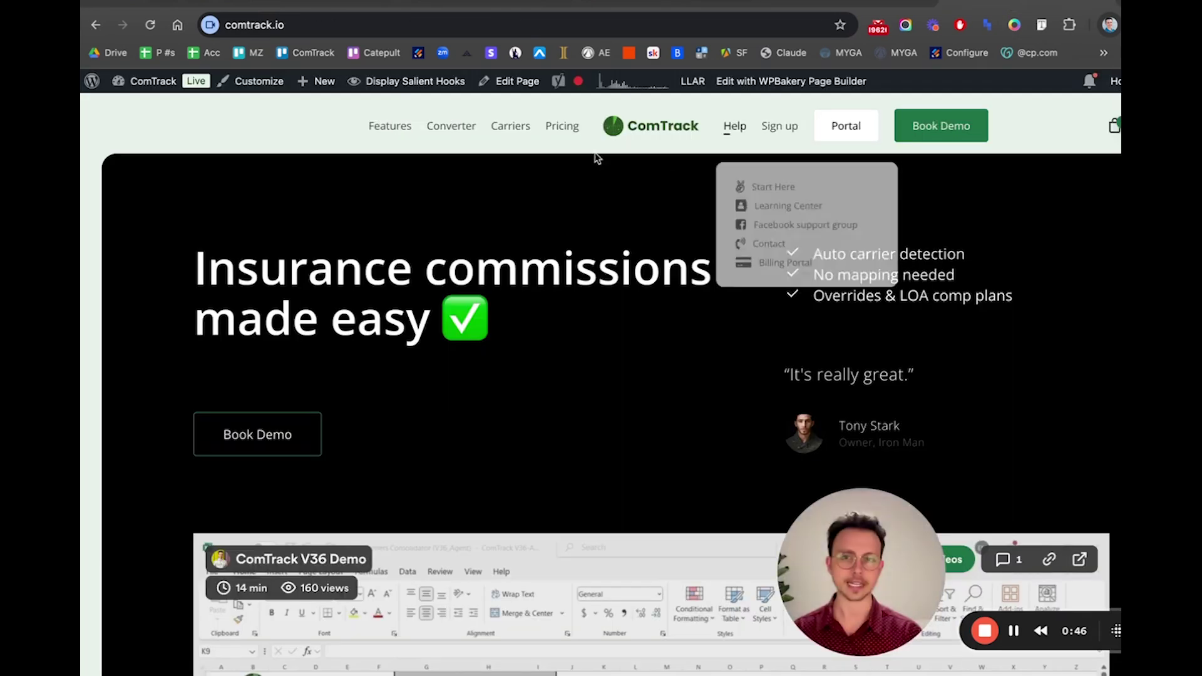
pyautogui.moveTo(510, 125)
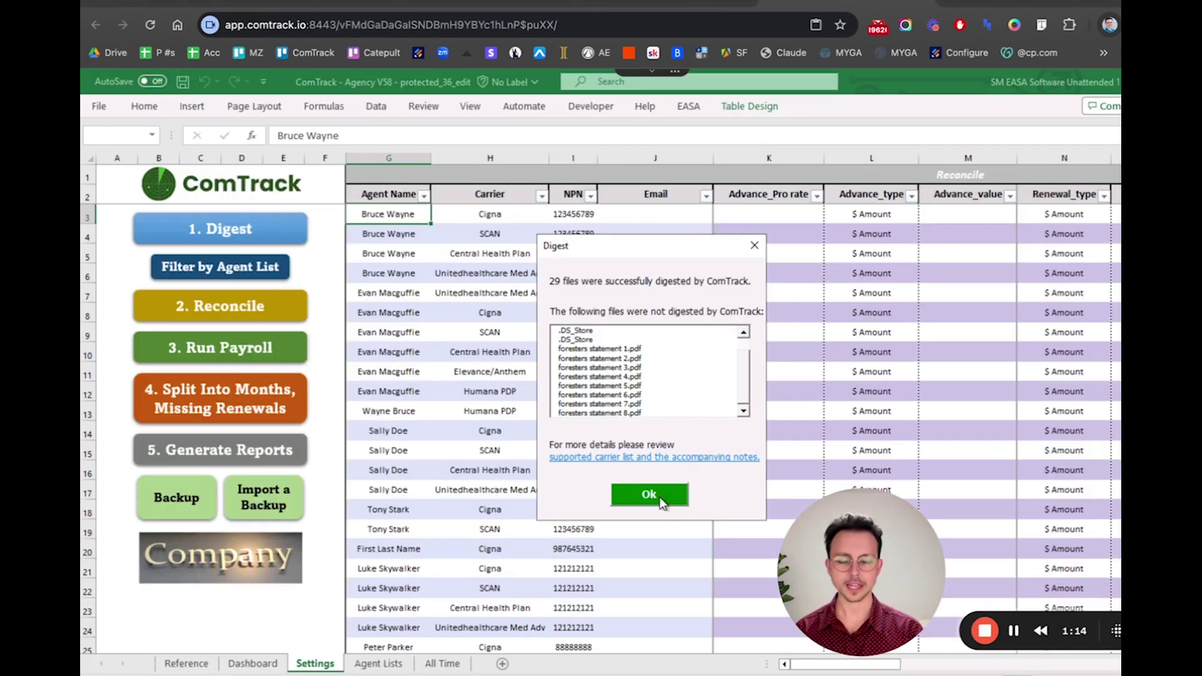
pyautogui.click(658, 496)
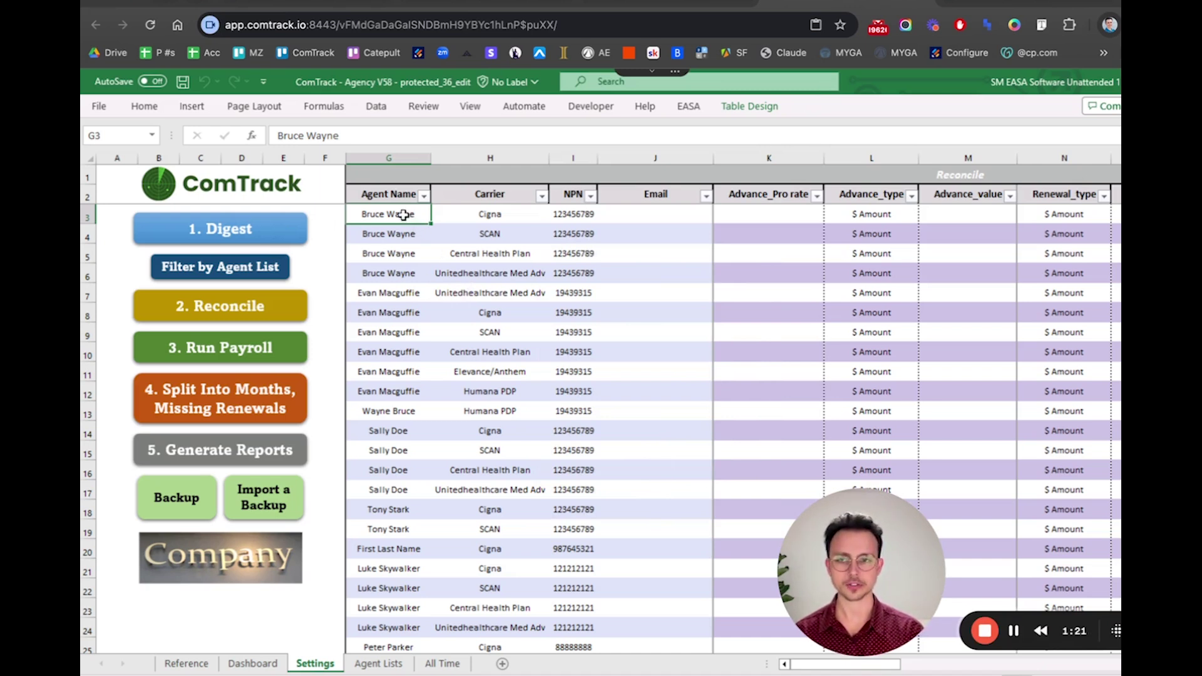
# - Examine the carrier entries listed for the first two agents in the Settings table
pyautogui.moveTo(403, 213); pyautogui.dragTo(499, 275)
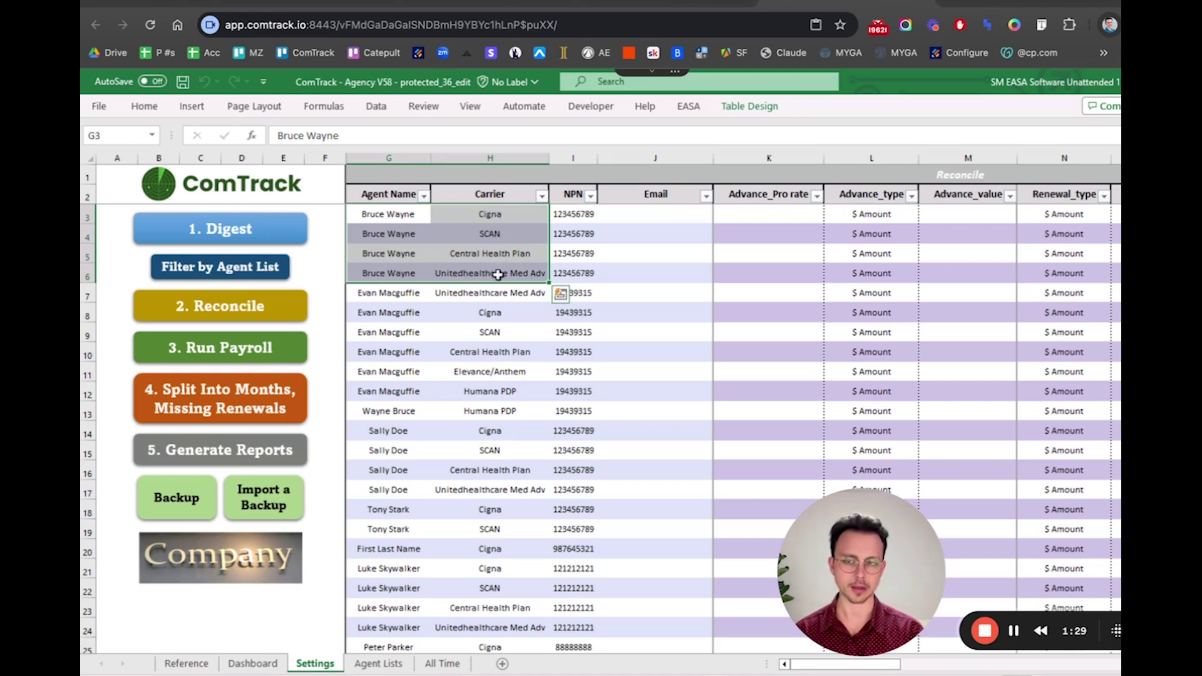
pyautogui.moveTo(391, 296); pyautogui.dragTo(521, 397)
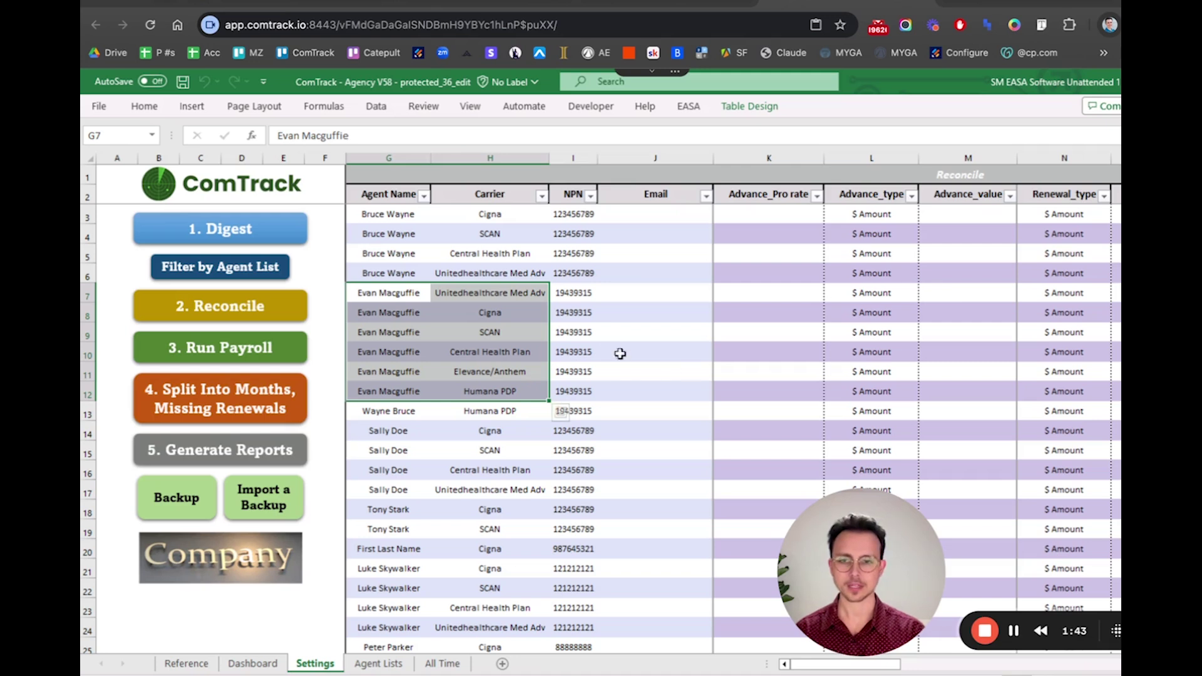
pyautogui.click(599, 347)
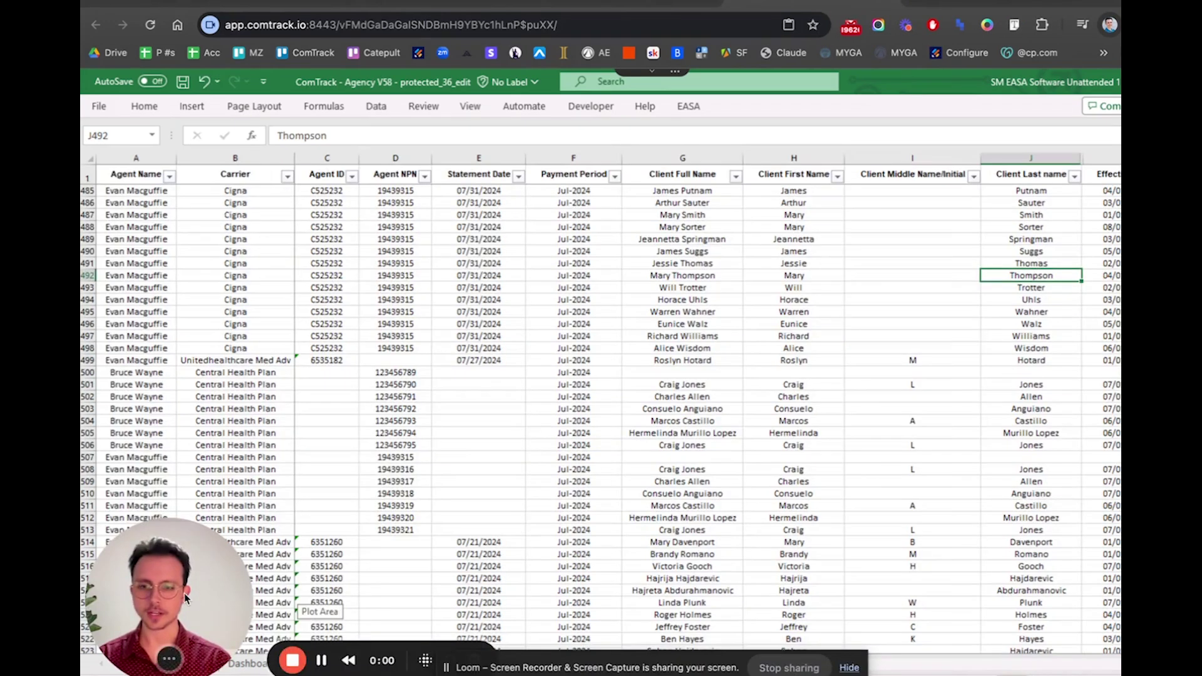
# - Examine the Agent Name, Carrier, Agent ID, Agent NPN and Statement Date columns of the digested commission data
pyautogui.moveTo(185, 600); pyautogui.dragTo(819, 567)
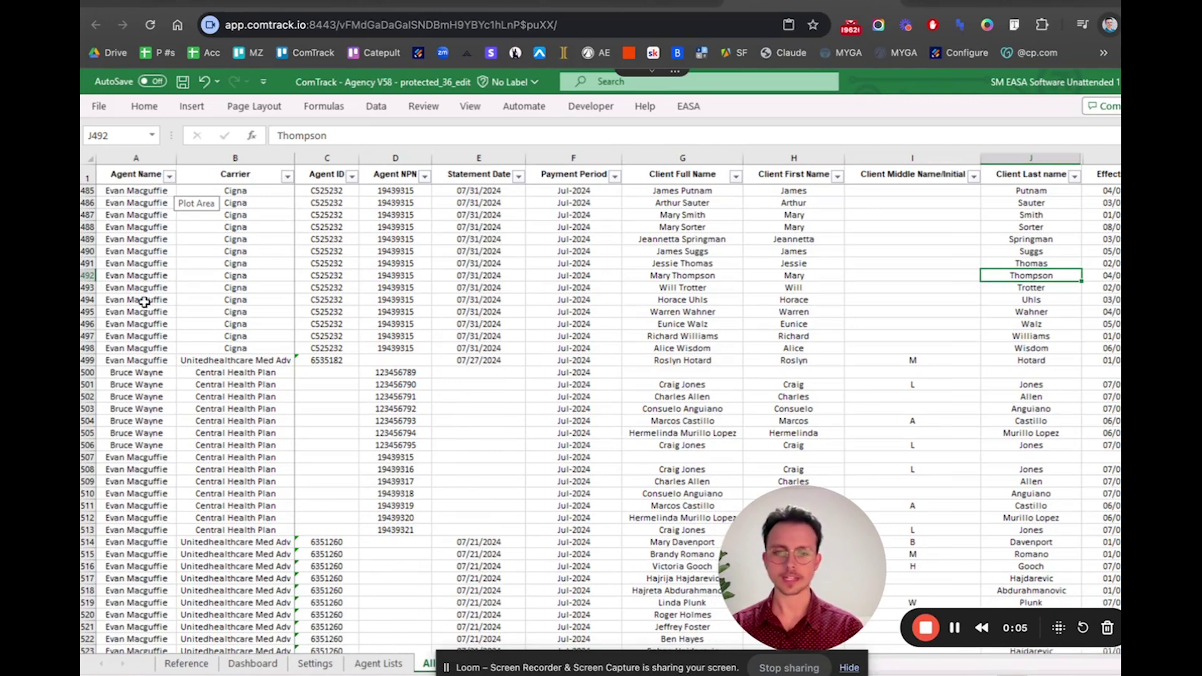
pyautogui.scroll(-2, 142, 338)
pyautogui.scroll(3, 143, 343)
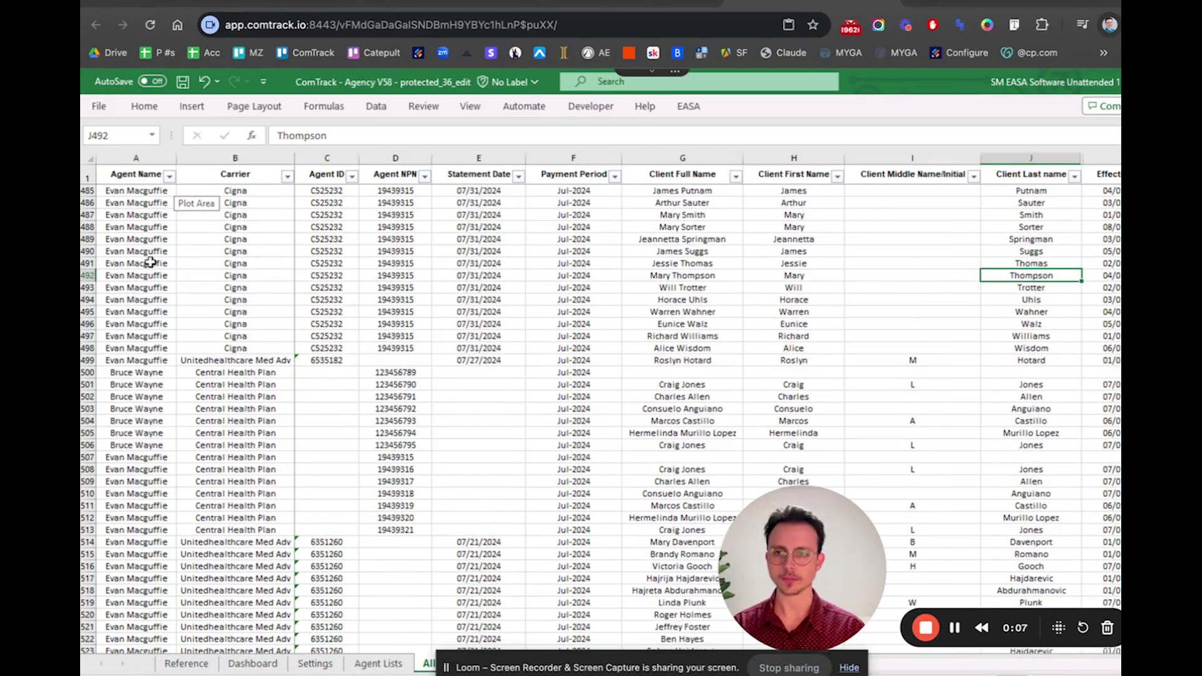
pyautogui.click(134, 156)
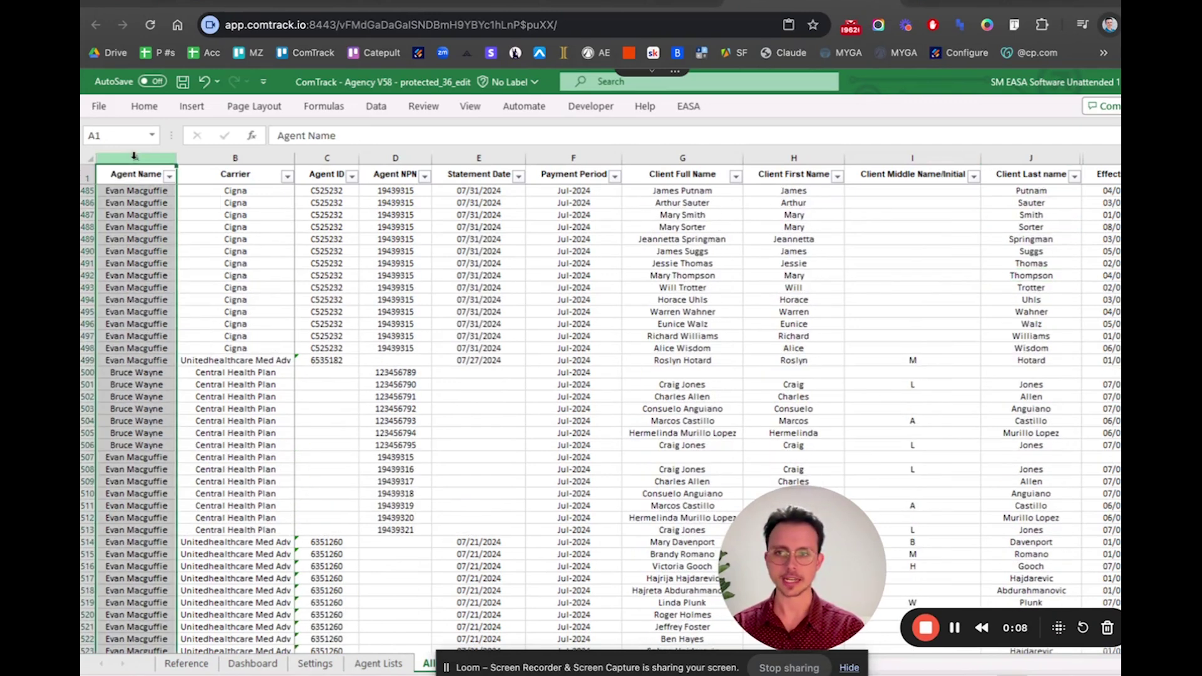
pyautogui.click(235, 158)
pyautogui.click(329, 158)
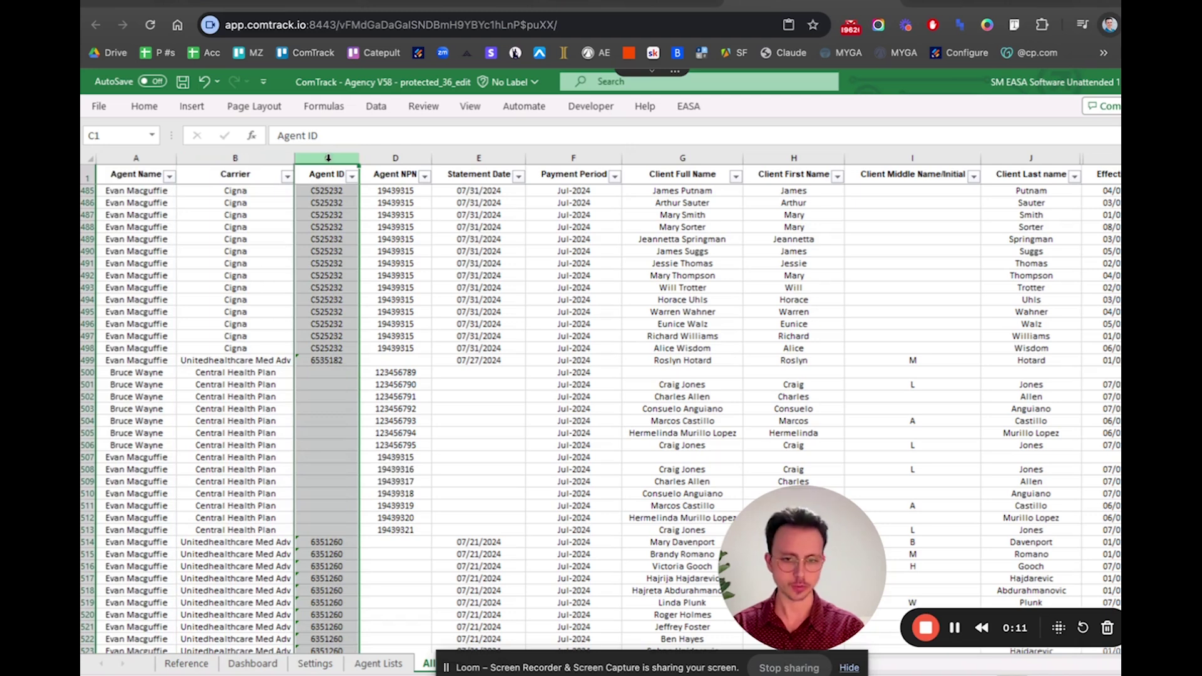
pyautogui.click(412, 156)
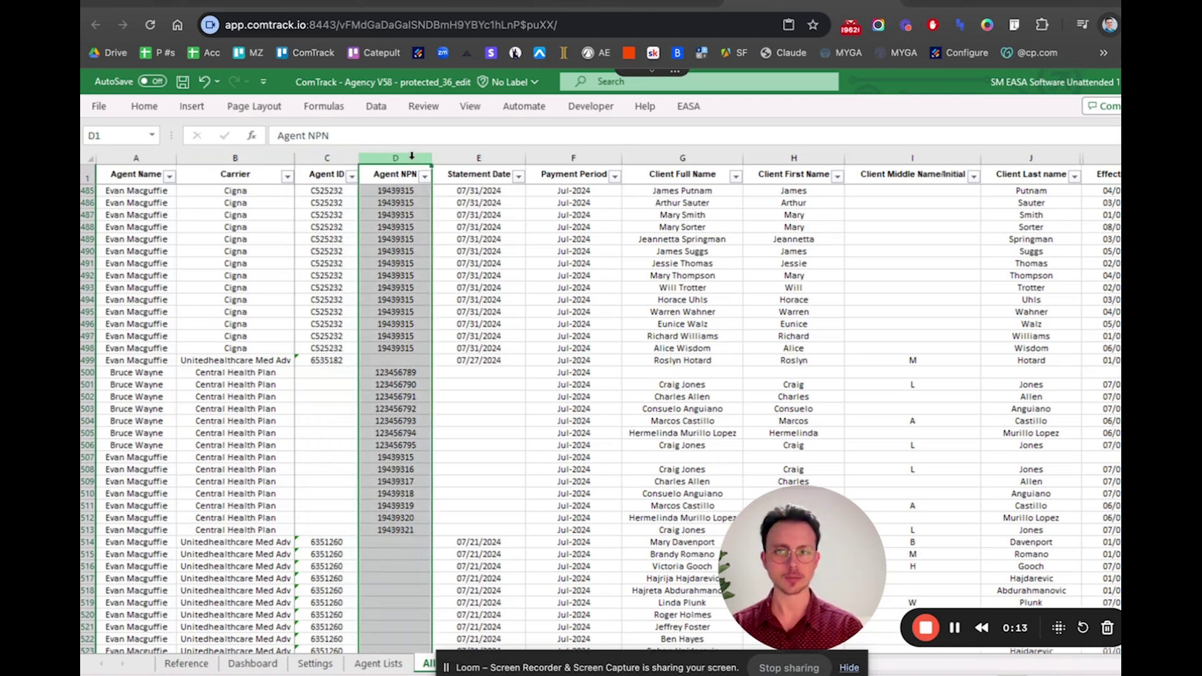
pyautogui.click(470, 159)
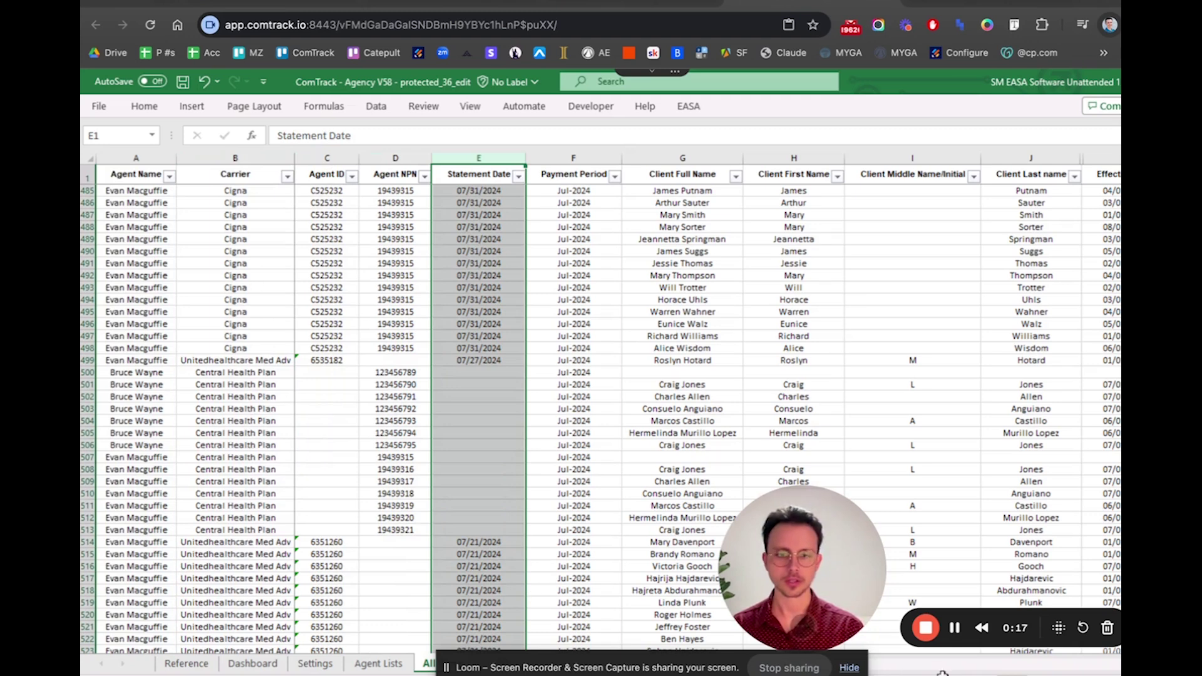
# - Examine the Commission Action, Statement link and Classification columns on the All Time sheet
pyautogui.click(850, 668)
pyautogui.moveTo(849, 669); pyautogui.dragTo(996, 666)
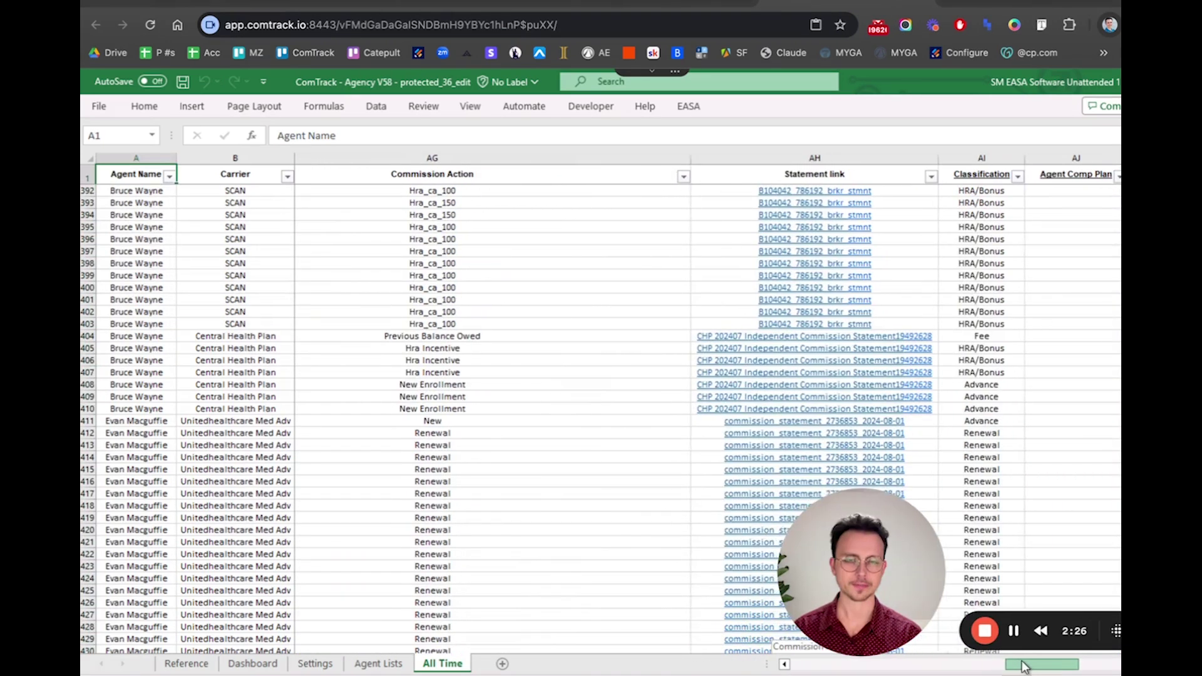
pyautogui.moveTo(1025, 667); pyautogui.dragTo(1027, 666)
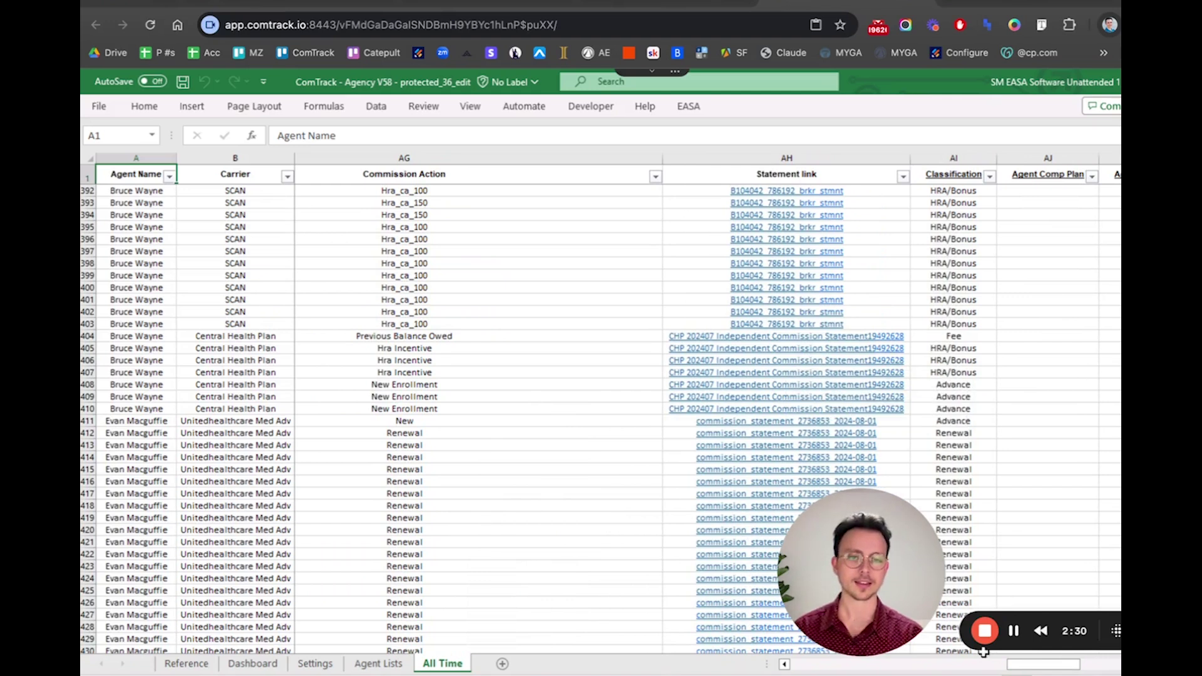
pyautogui.moveTo(1027, 667); pyautogui.dragTo(1037, 667)
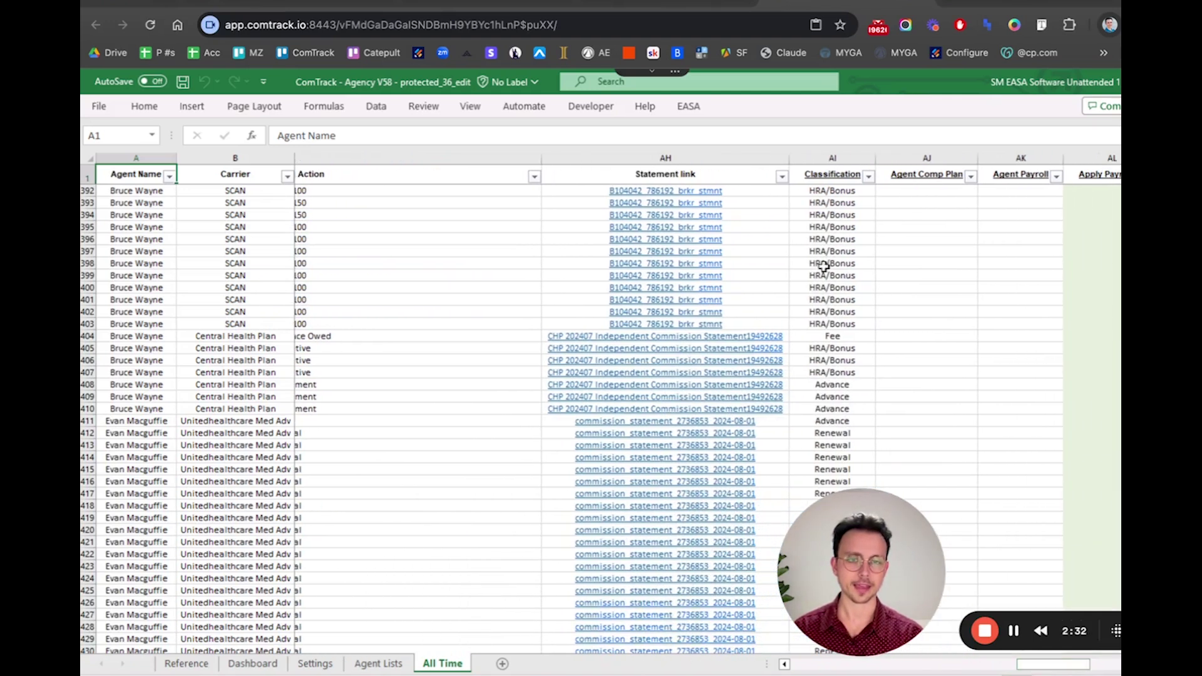
pyautogui.click(825, 156)
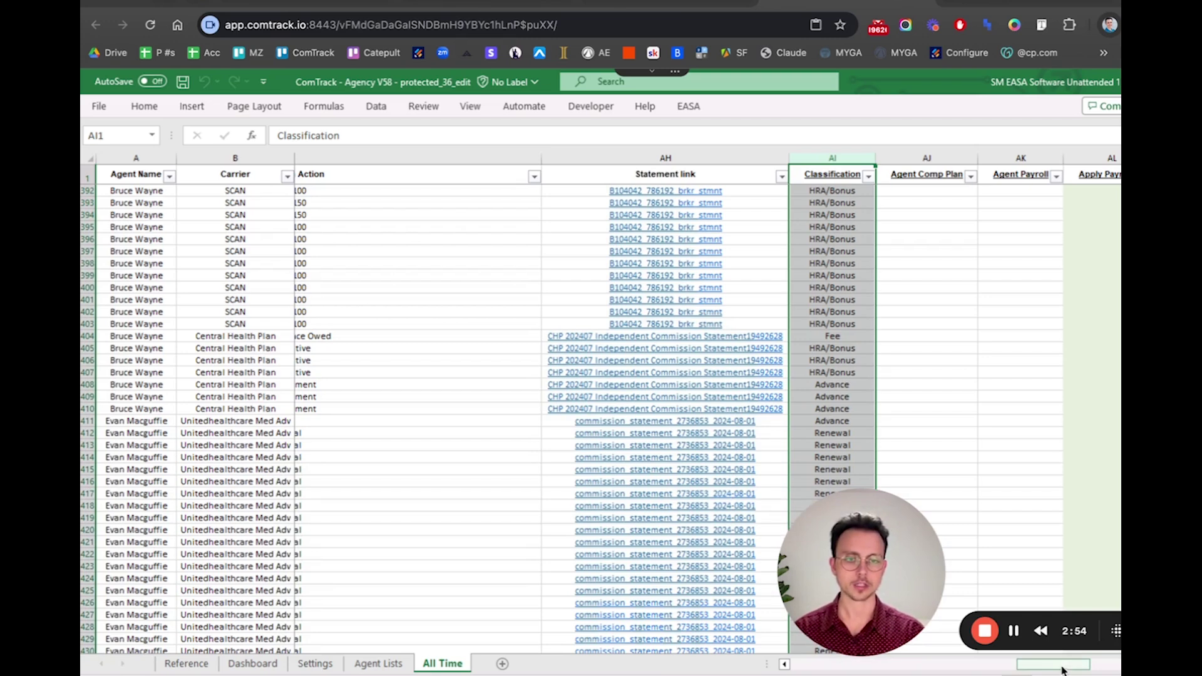
pyautogui.hscroll(-5, 768, 587)
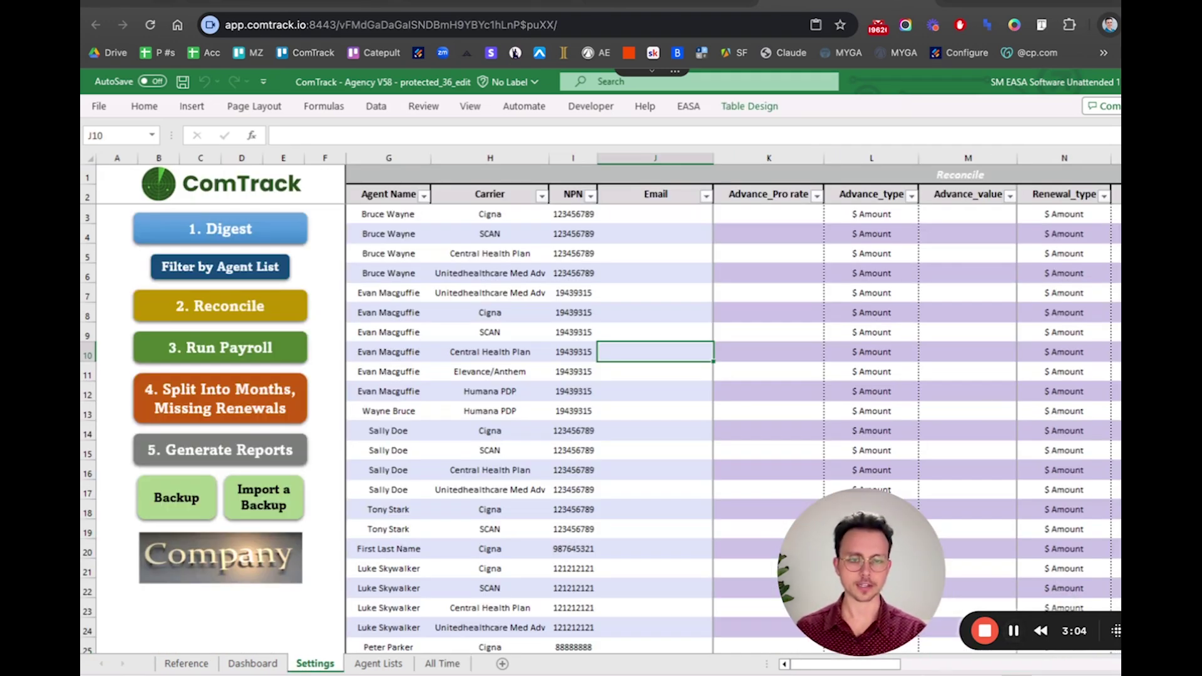
# - Review the Advance_value, Renewal_value and Advance_Pro rate settings for the first five agent rows on the Settings sheet
pyautogui.moveTo(883, 670); pyautogui.dragTo(894, 670)
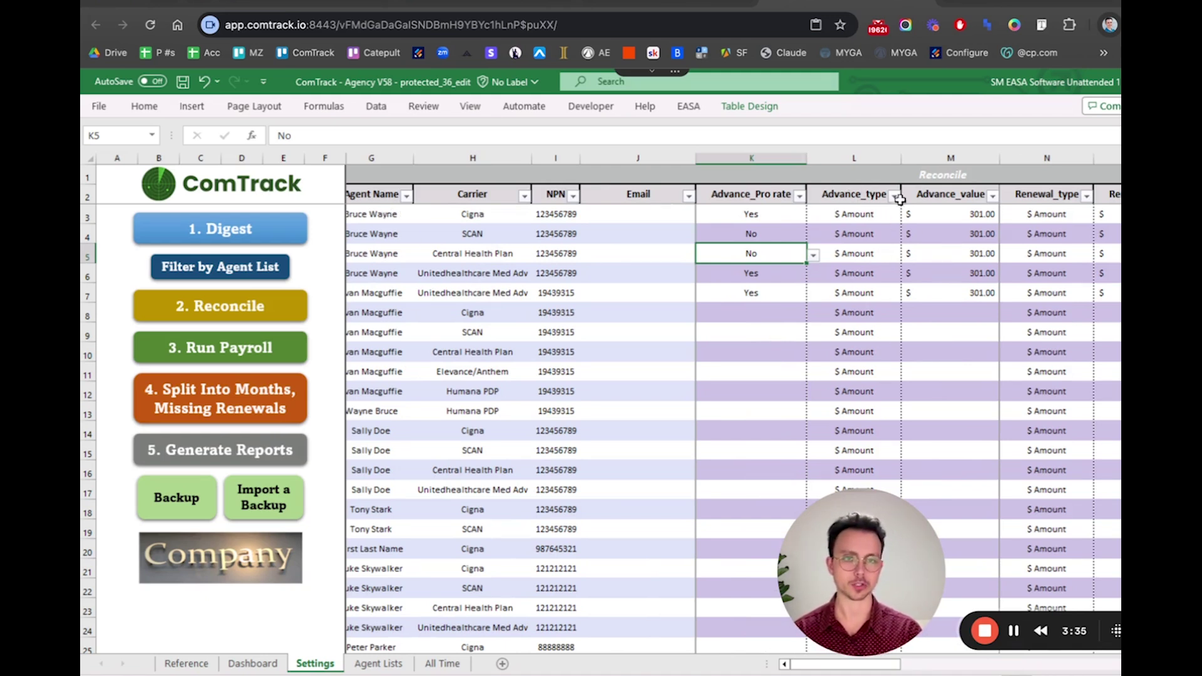
pyautogui.click(952, 198)
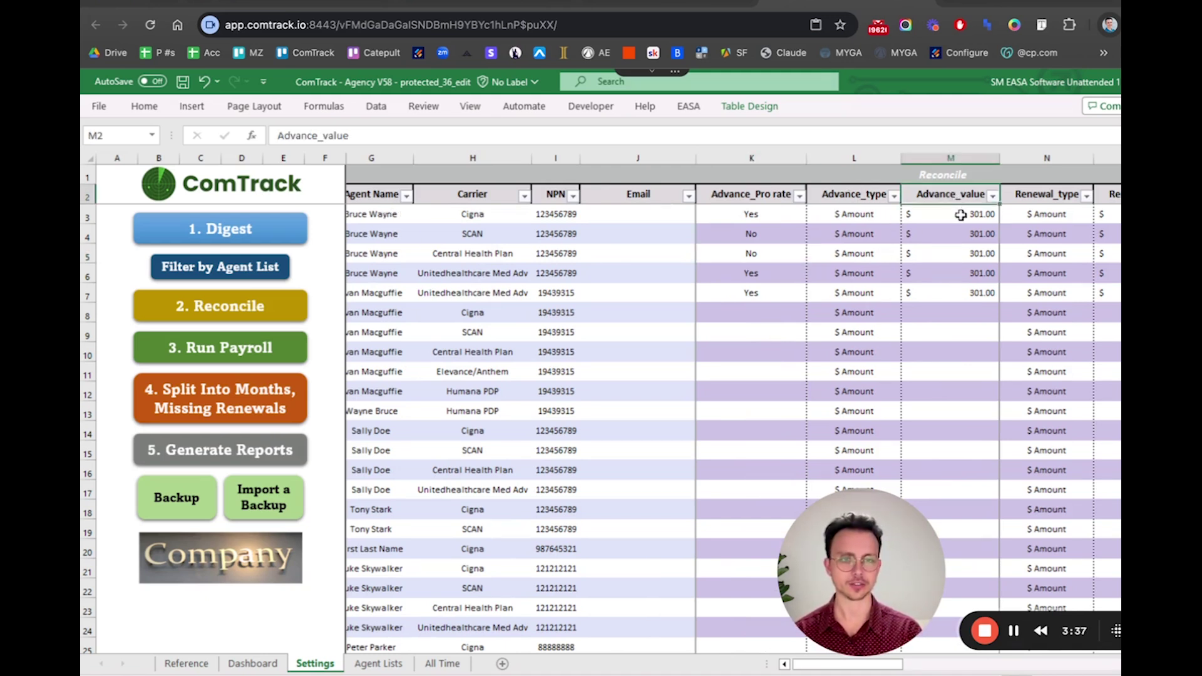
pyautogui.click(962, 214)
pyautogui.click(1118, 199)
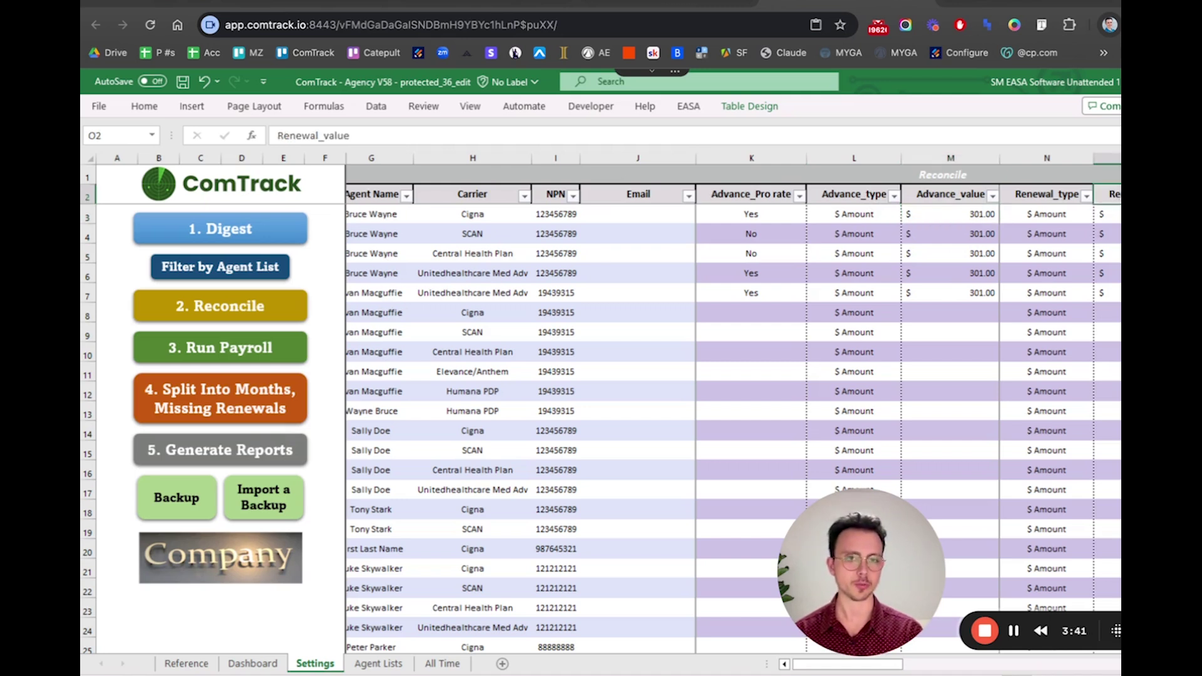
pyautogui.moveTo(762, 218); pyautogui.dragTo(769, 292)
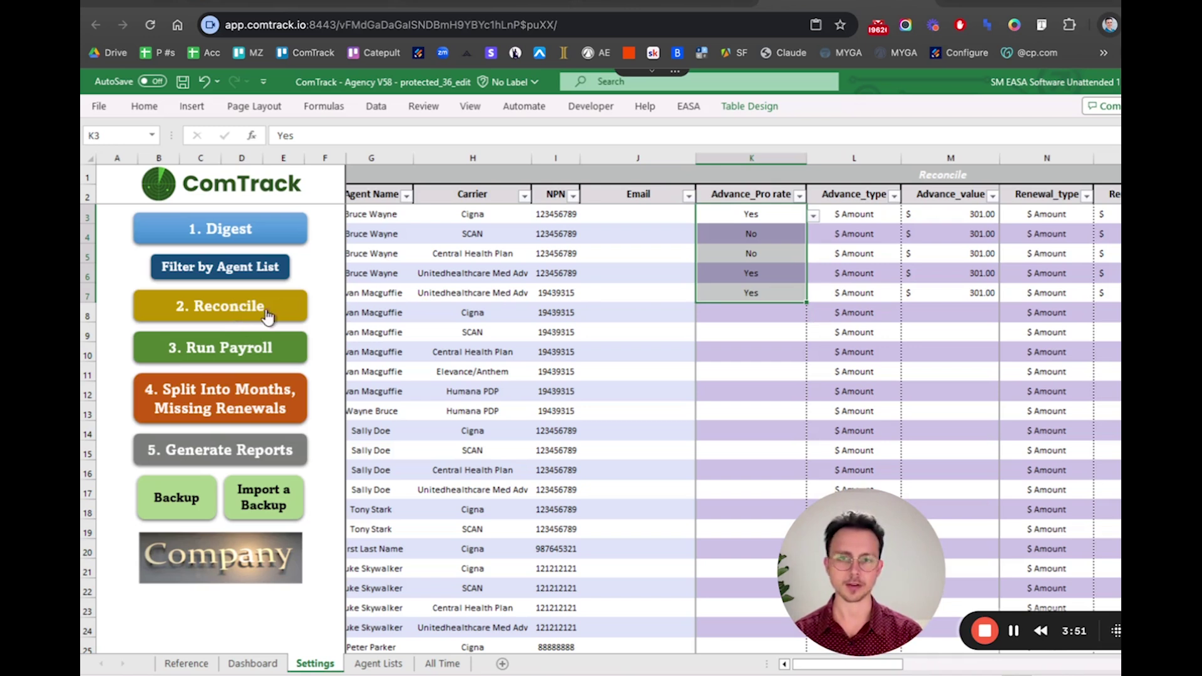
# - Run Reconcile on the digested commissions and dismiss the completion message
pyautogui.click(235, 313)
pyautogui.click(717, 448)
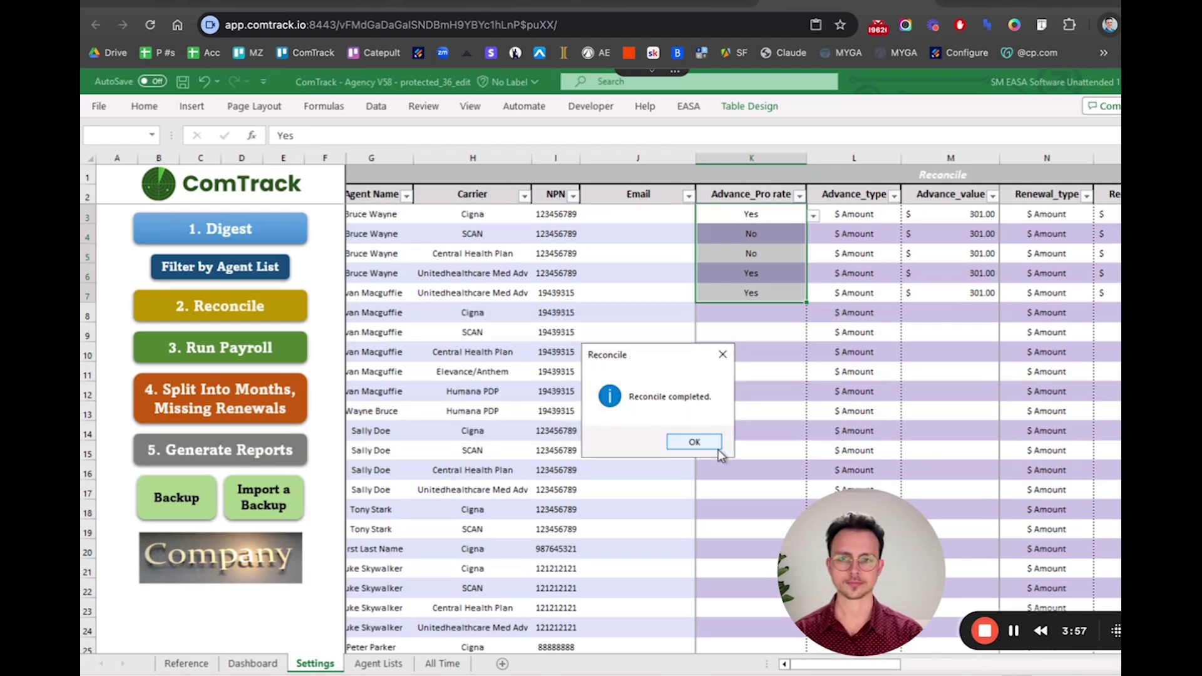
pyautogui.click(709, 448)
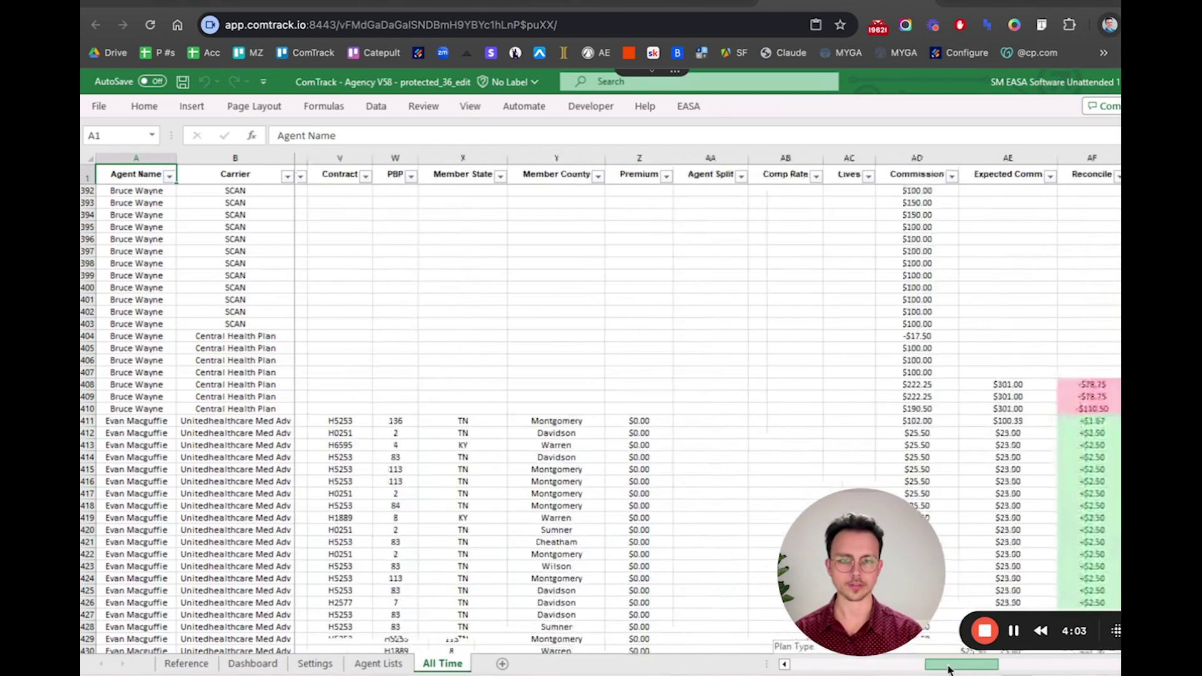
# - Compare the Commission, Expected Comm and Reconcile values for the Central Health Plan and Unitedhealthcare rows on the All Time sheet
pyautogui.hscroll(5, 764, 361)
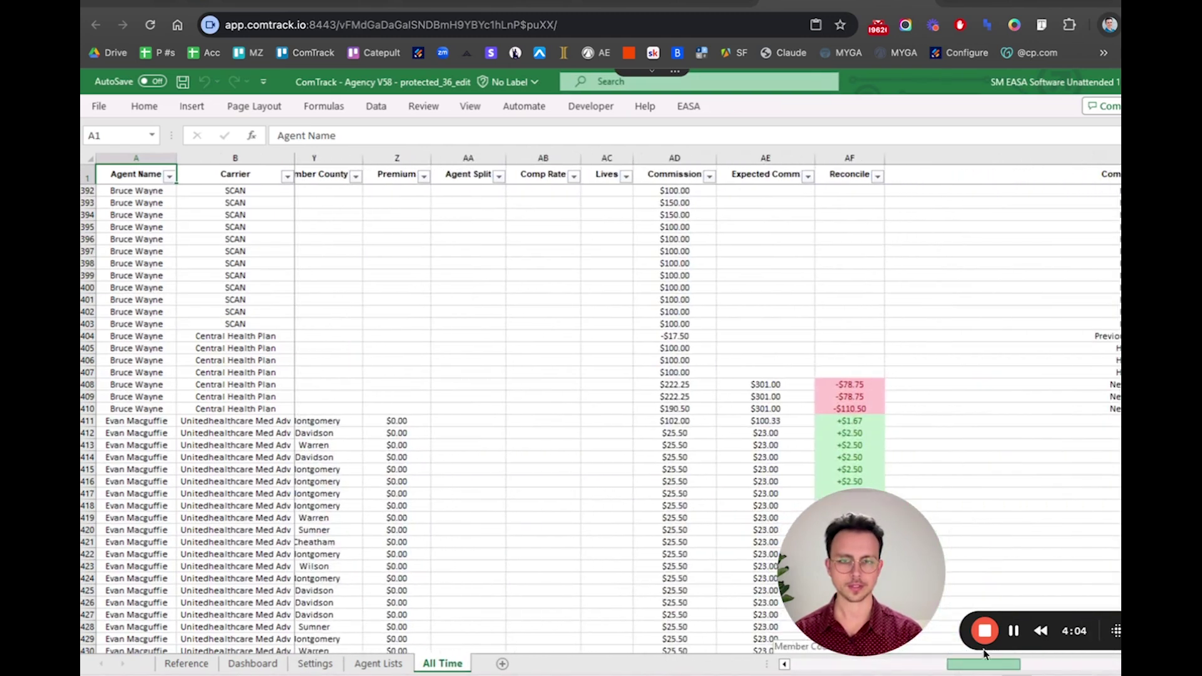
pyautogui.scroll(-4, 764, 362)
pyautogui.scroll(1, 764, 362)
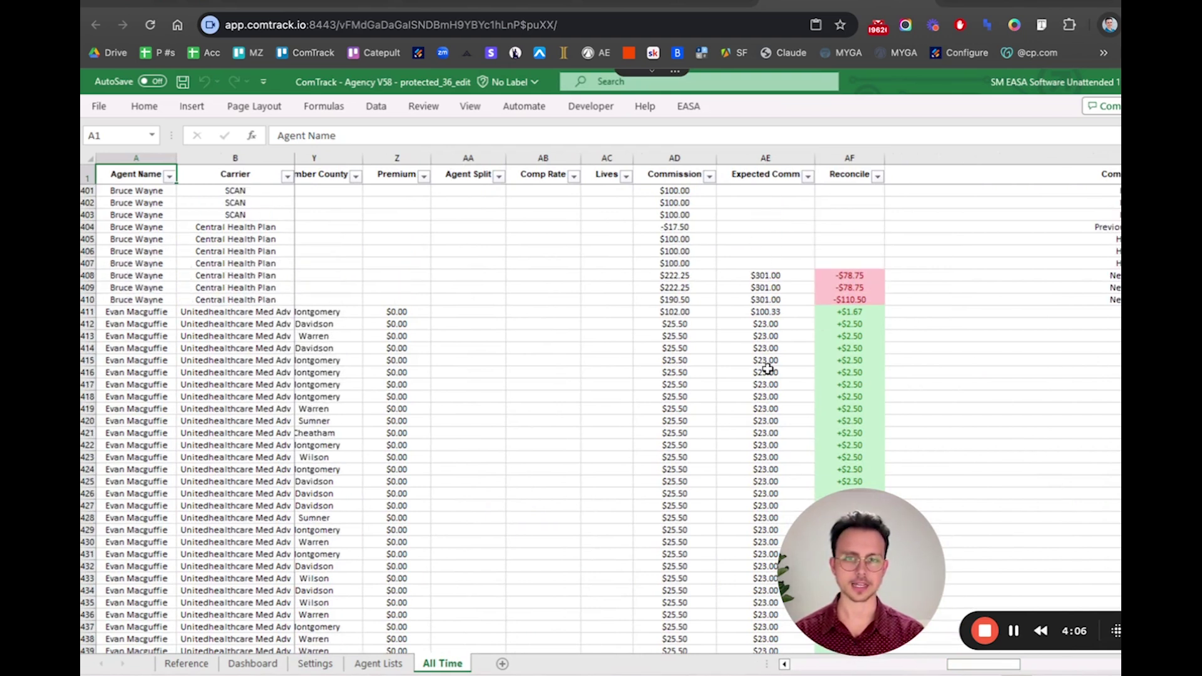
pyautogui.click(679, 290)
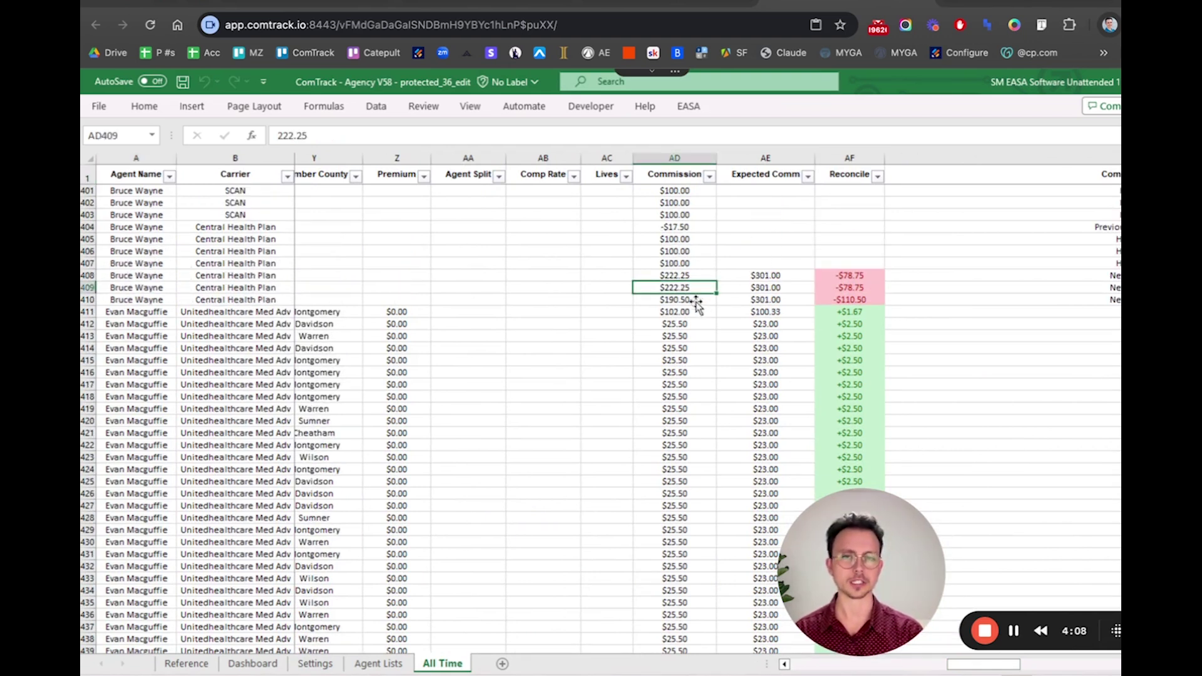
pyautogui.click(755, 299)
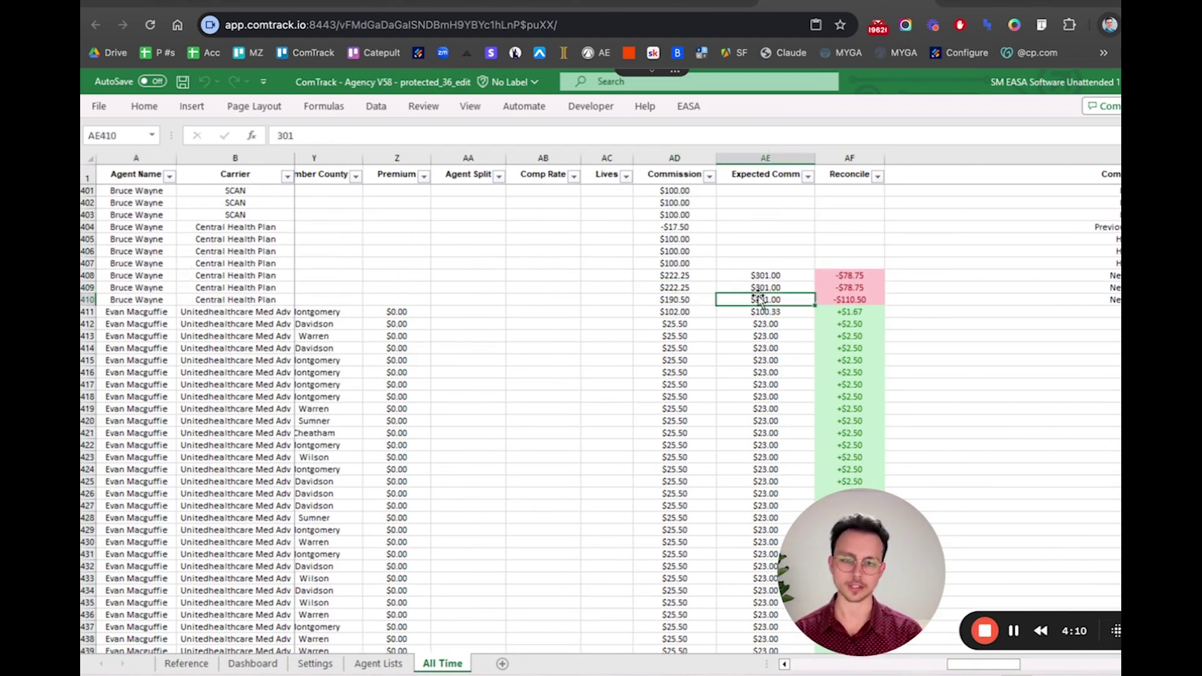
pyautogui.click(842, 290)
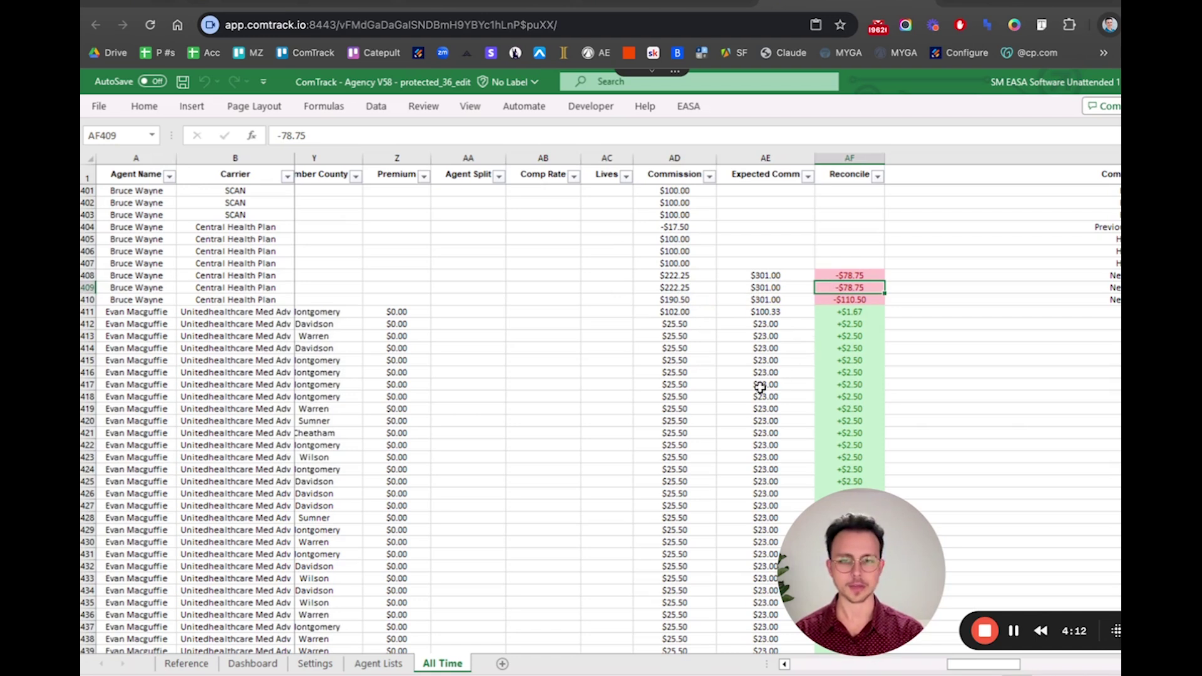
pyautogui.click(843, 338)
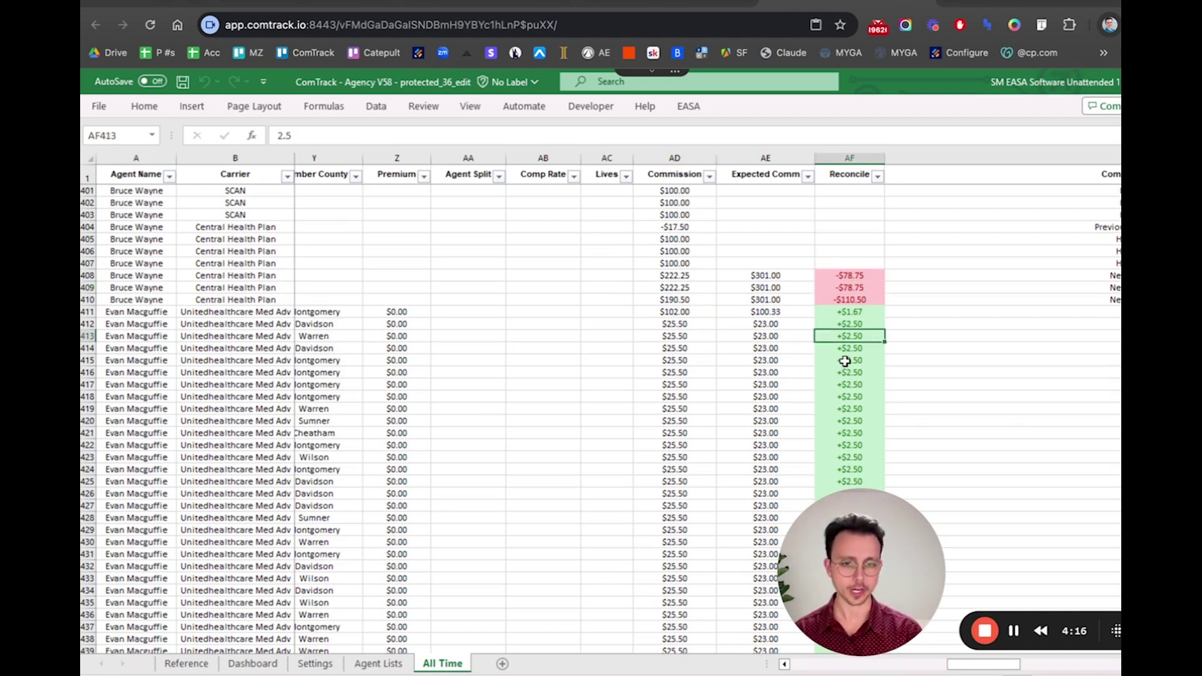
pyautogui.click(857, 287)
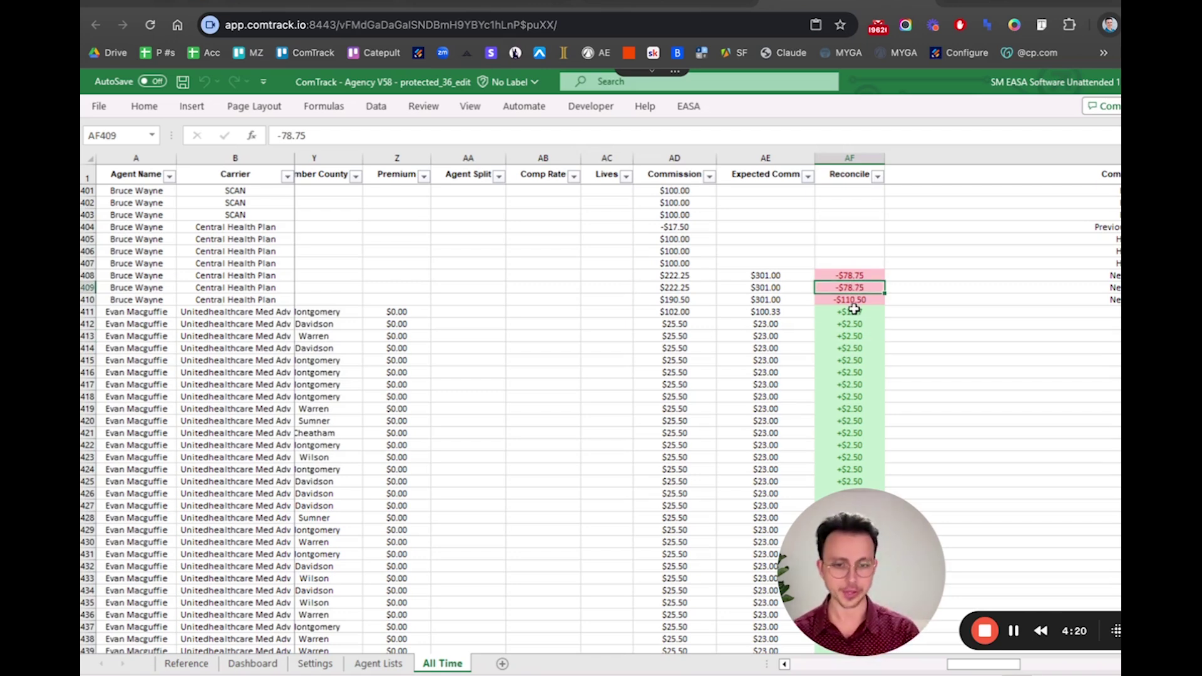
# - Enter 0 in the Reconcile column for the first Humana PDP row, cell AF487, on the All Time sheet
pyautogui.scroll(-20, 865, 397)
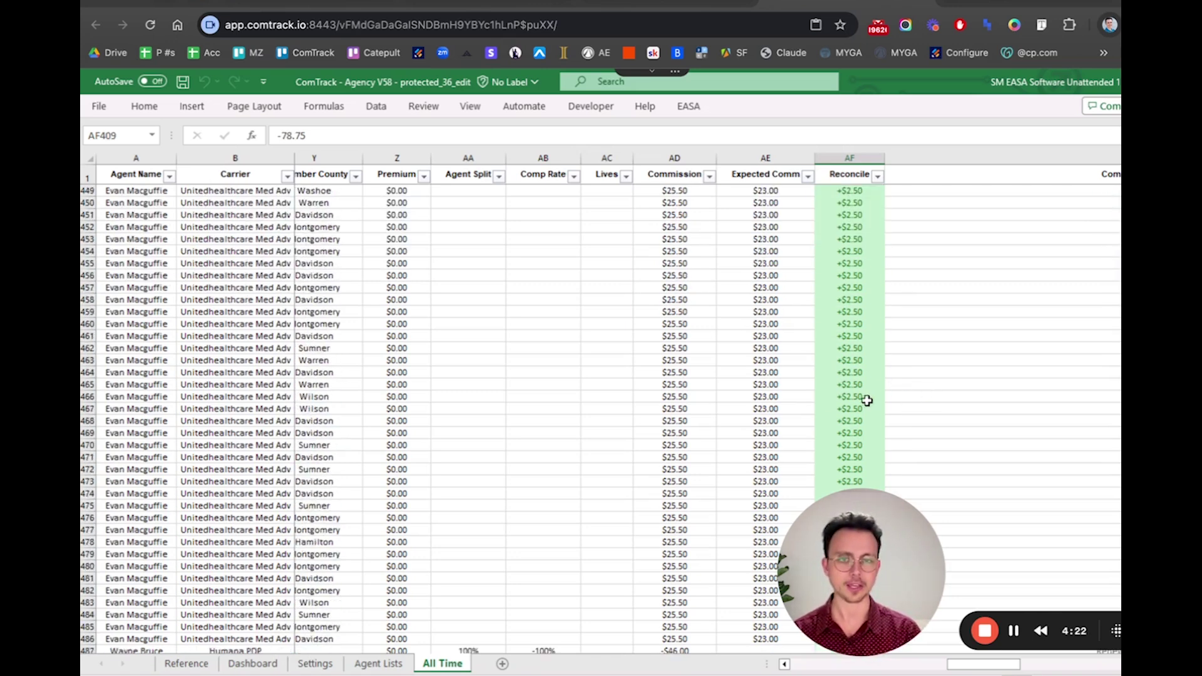
pyautogui.scroll(-5, 869, 401)
pyautogui.scroll(7, 864, 406)
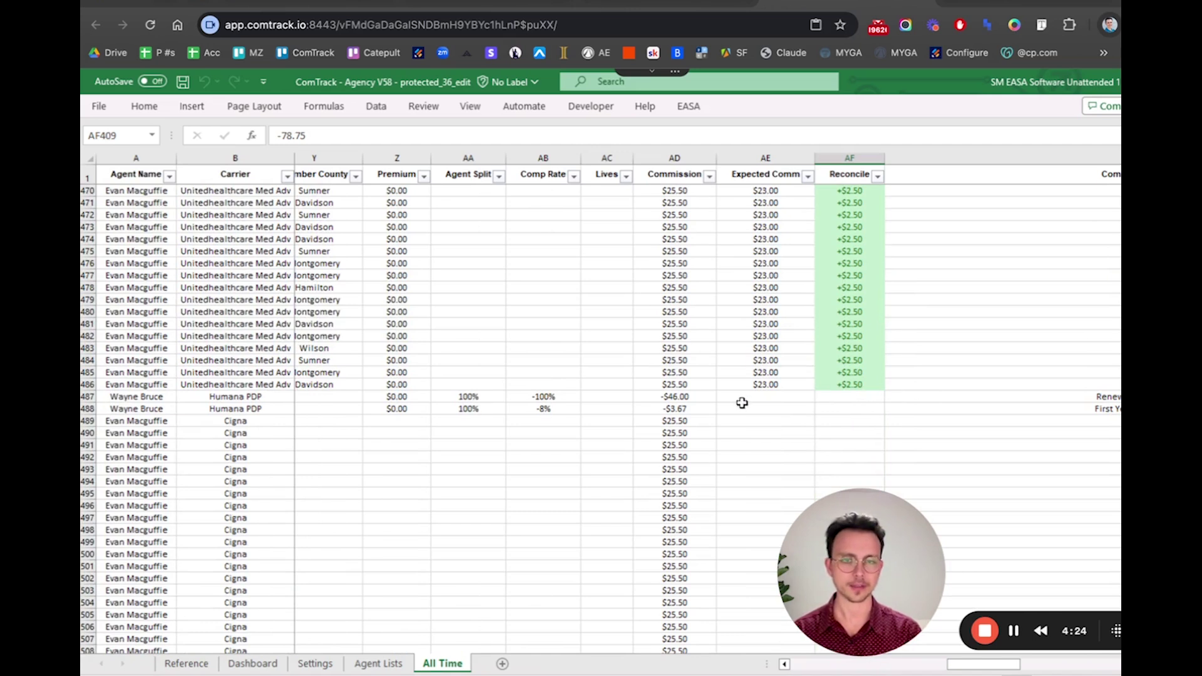
pyautogui.click(859, 397)
pyautogui.write('0')
pyautogui.press('Return')
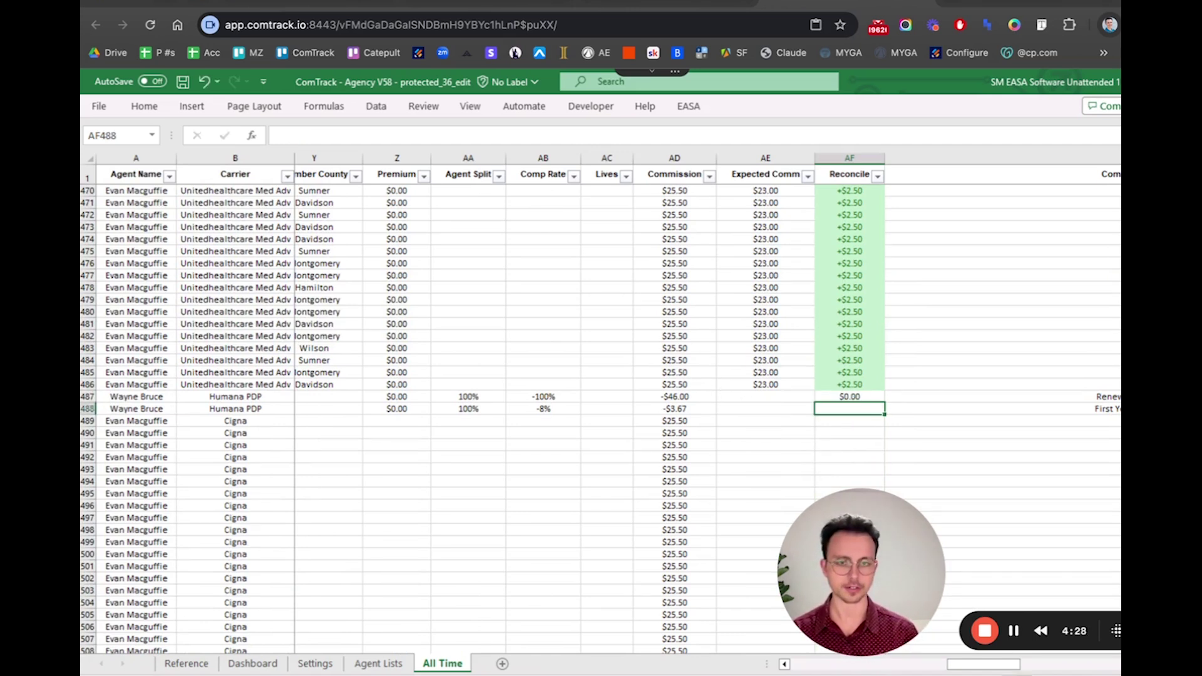
pyautogui.click(1014, 631)
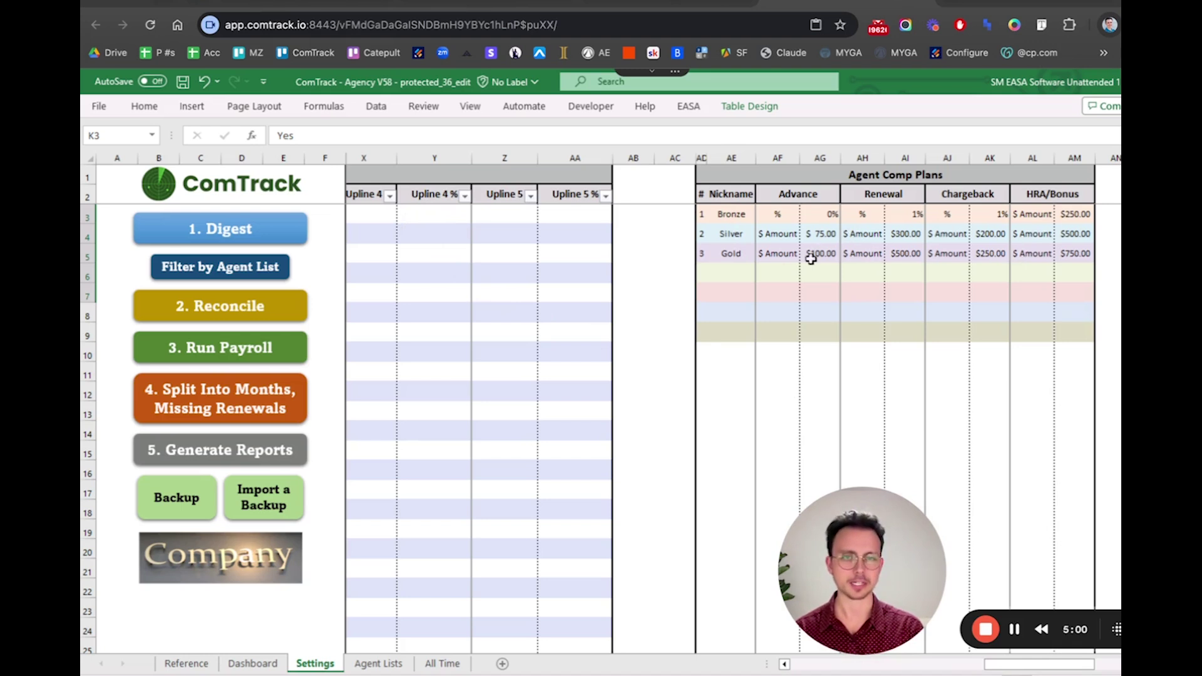
# - Set the Bronze comp plan's Advance, Renewal and Chargeback percentages to 20% each in the Agent Comp Plans table
pyautogui.click(780, 217)
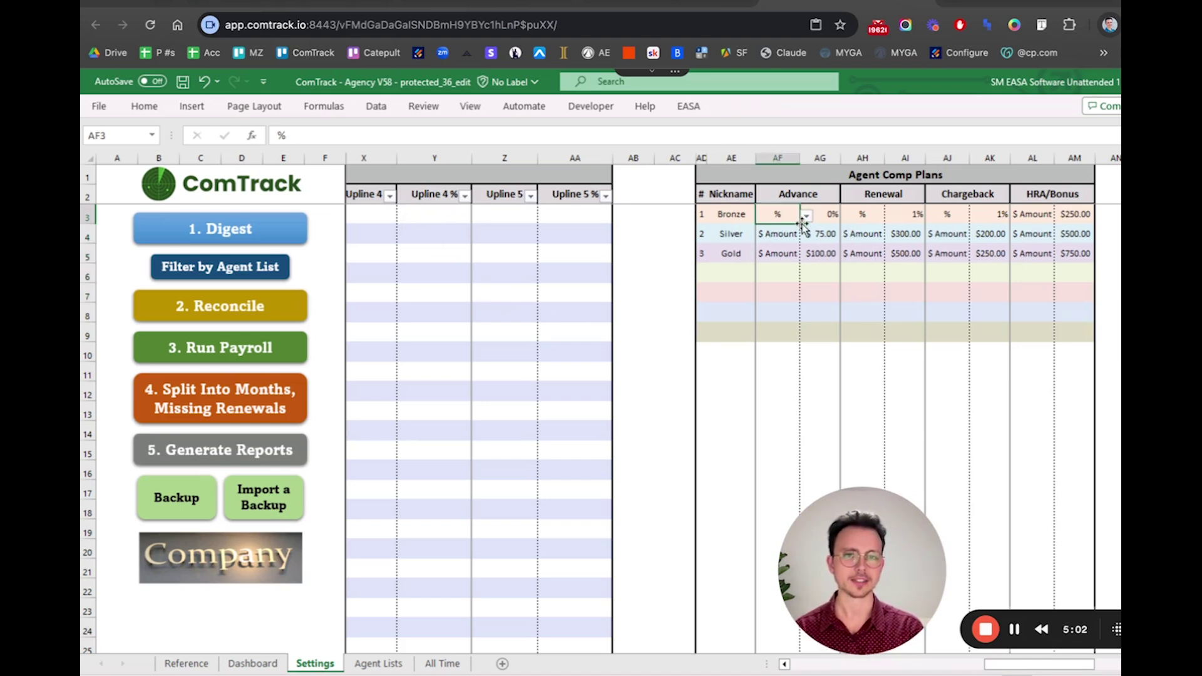
pyautogui.click(782, 234)
pyautogui.click(782, 214)
pyautogui.click(831, 213)
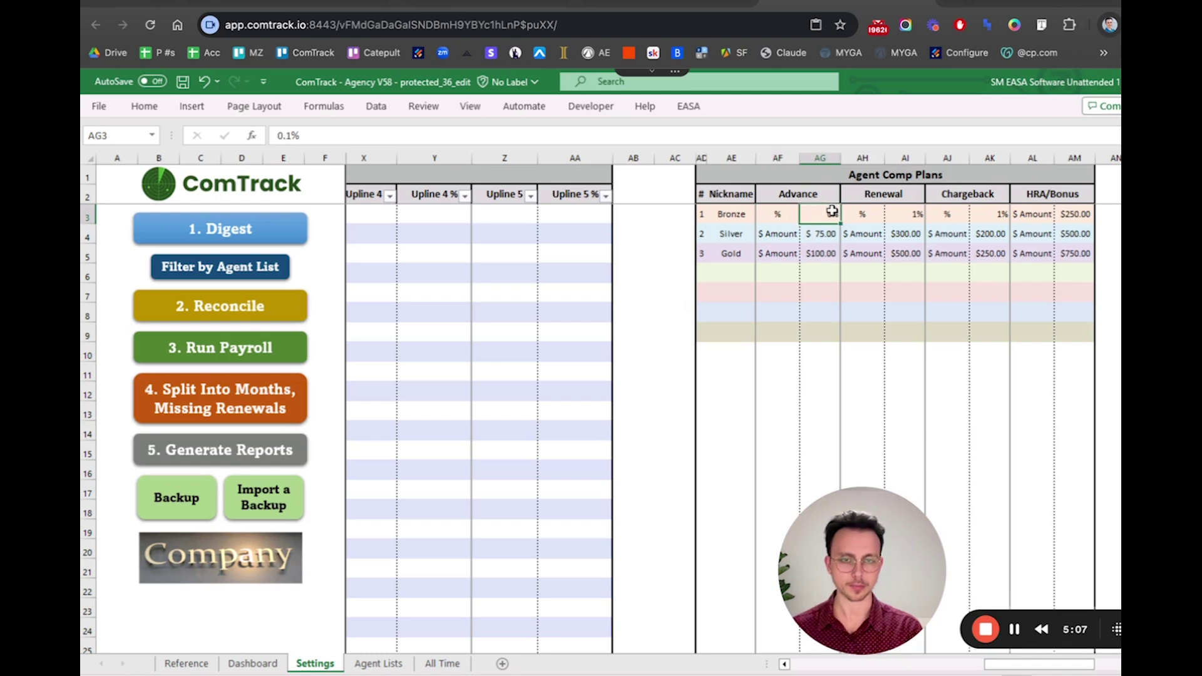
pyautogui.write('20')
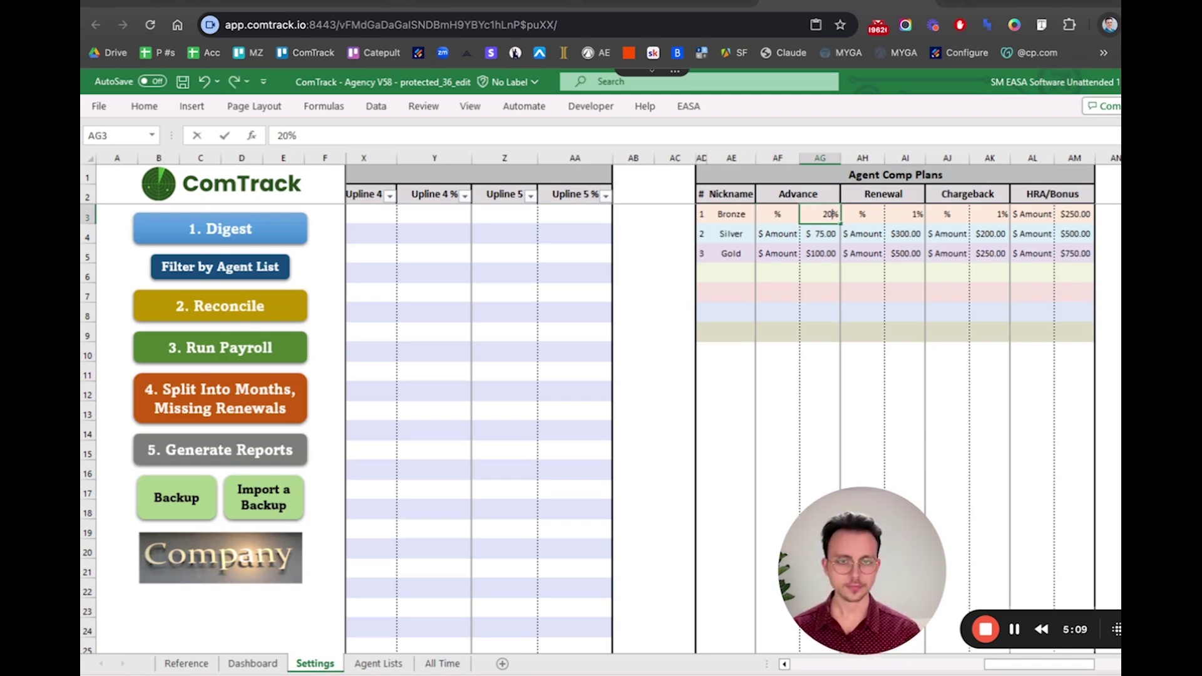
pyautogui.press('Tab')
pyautogui.press('Tab')
pyautogui.write('20')
pyautogui.press('Tab')
pyautogui.press('Tab')
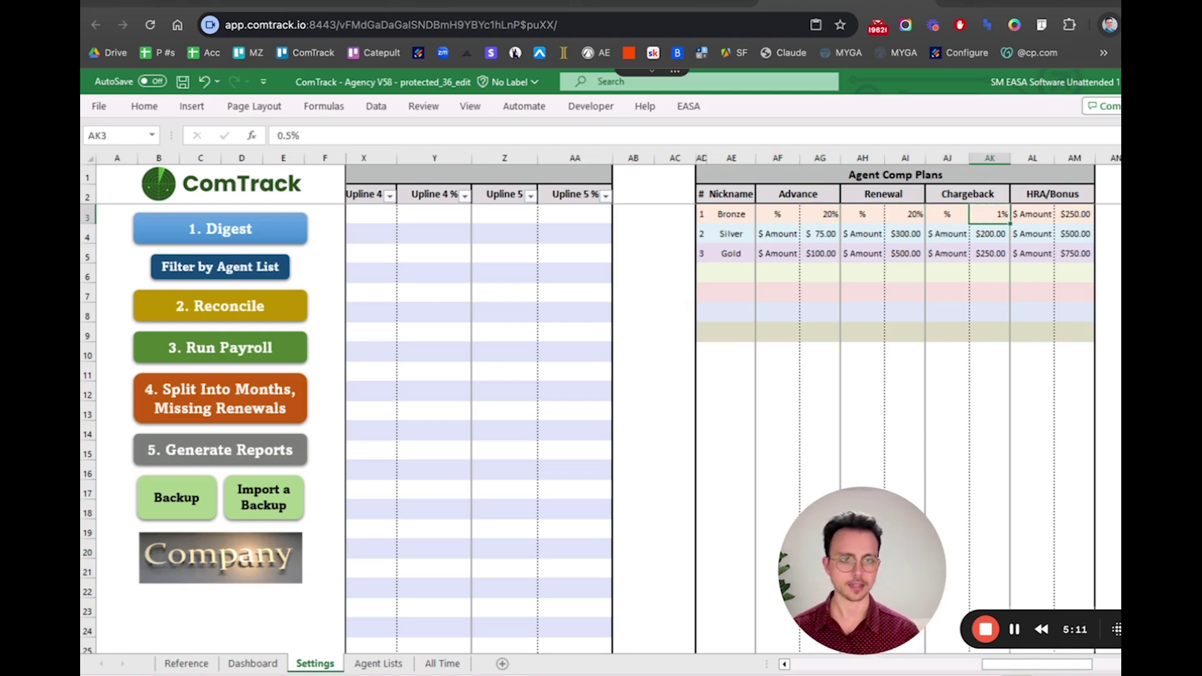
pyautogui.write('20')
pyautogui.press('Return')
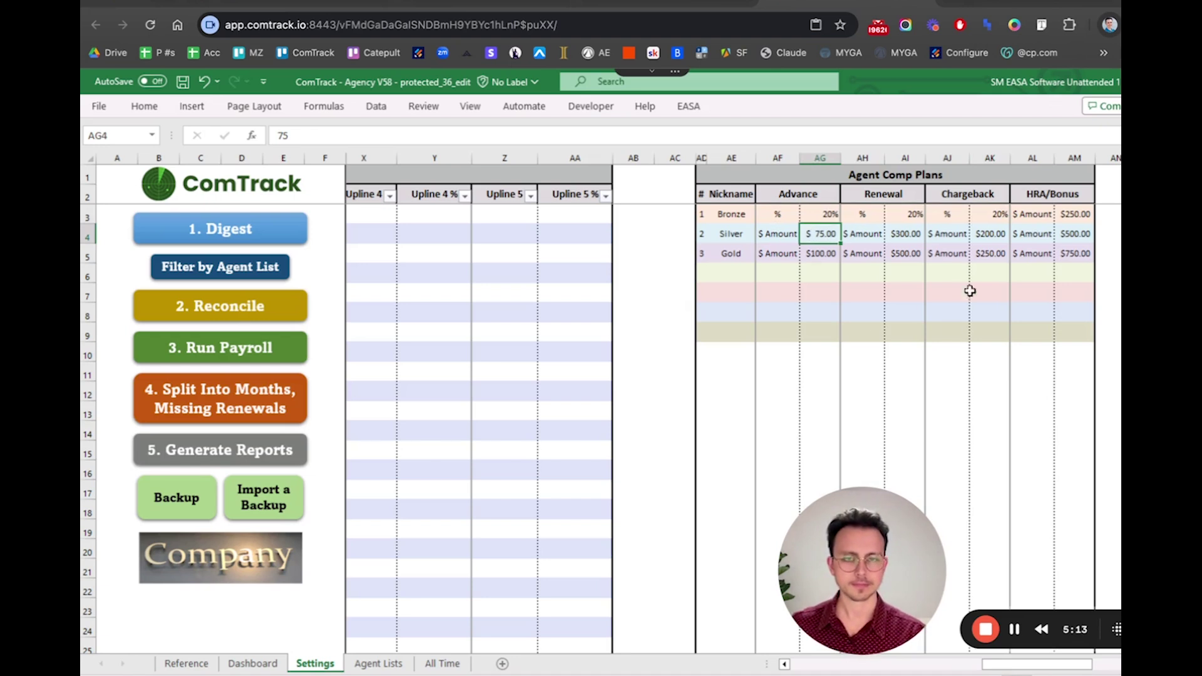
# - Review the Advance, Renewal, Chargeback and HRA/Bonus categories of the Agent Comp Plans table
pyautogui.click(838, 195)
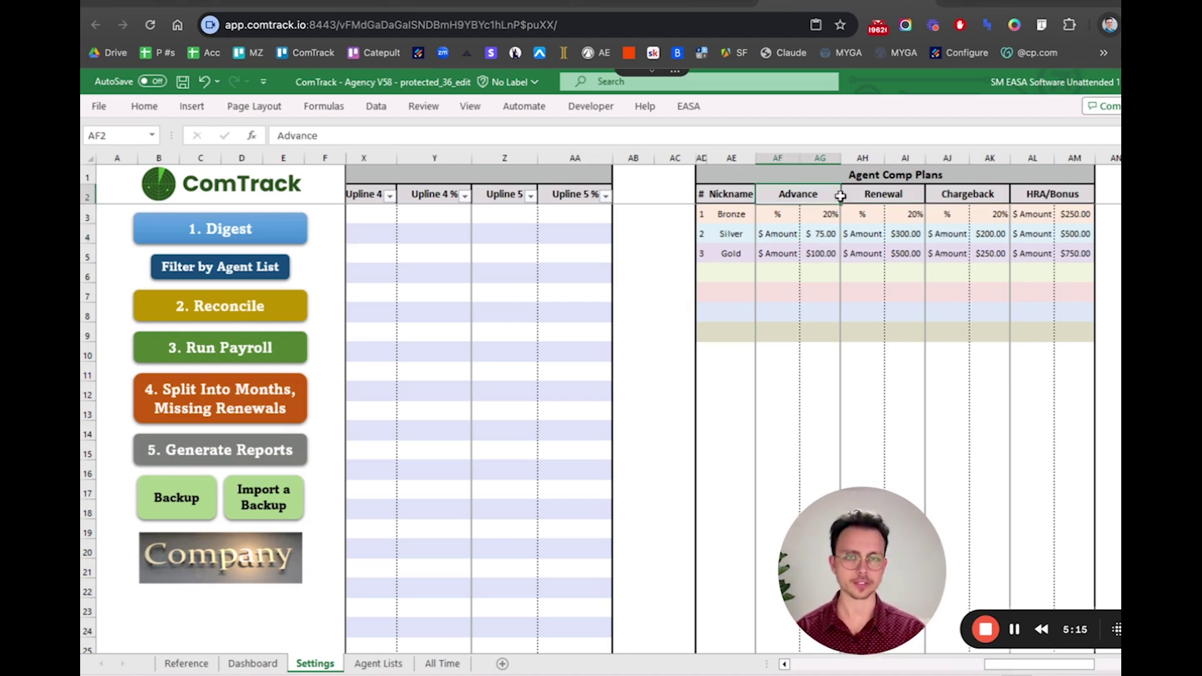
pyautogui.click(893, 198)
pyautogui.click(958, 195)
pyautogui.click(1047, 196)
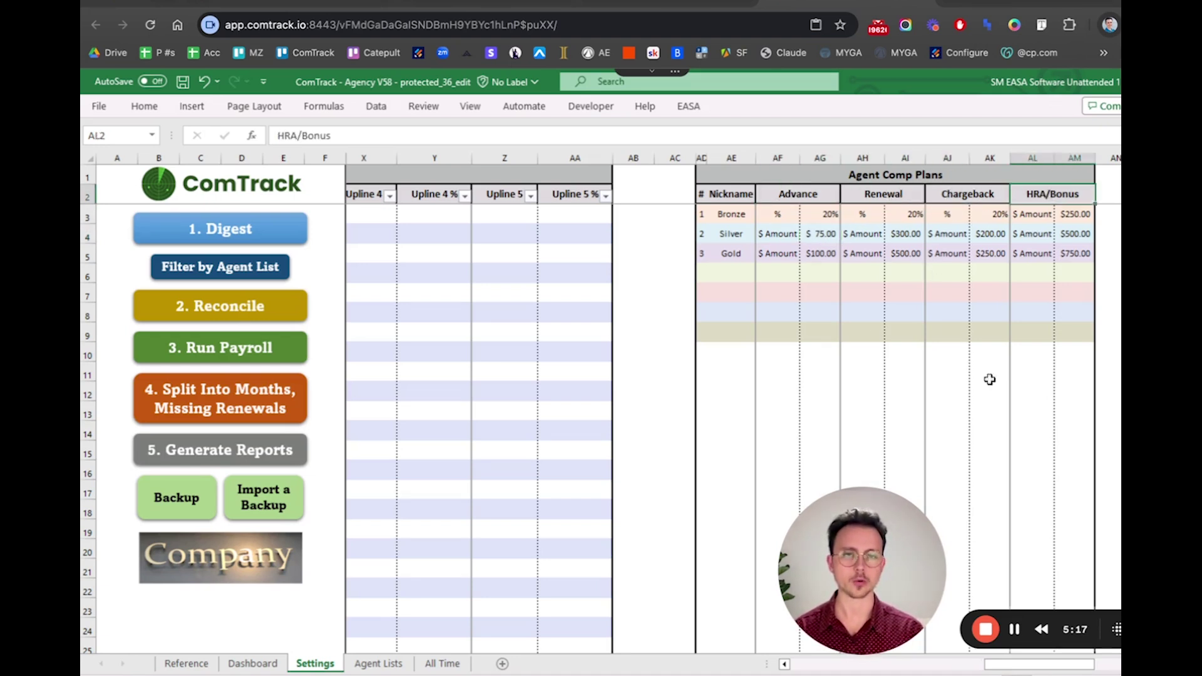
# - Assign the Bronze comp plan to the first agent's four carrier rows, P3:P6, in the Payroll Configuration table
pyautogui.moveTo(1025, 665); pyautogui.dragTo(826, 668)
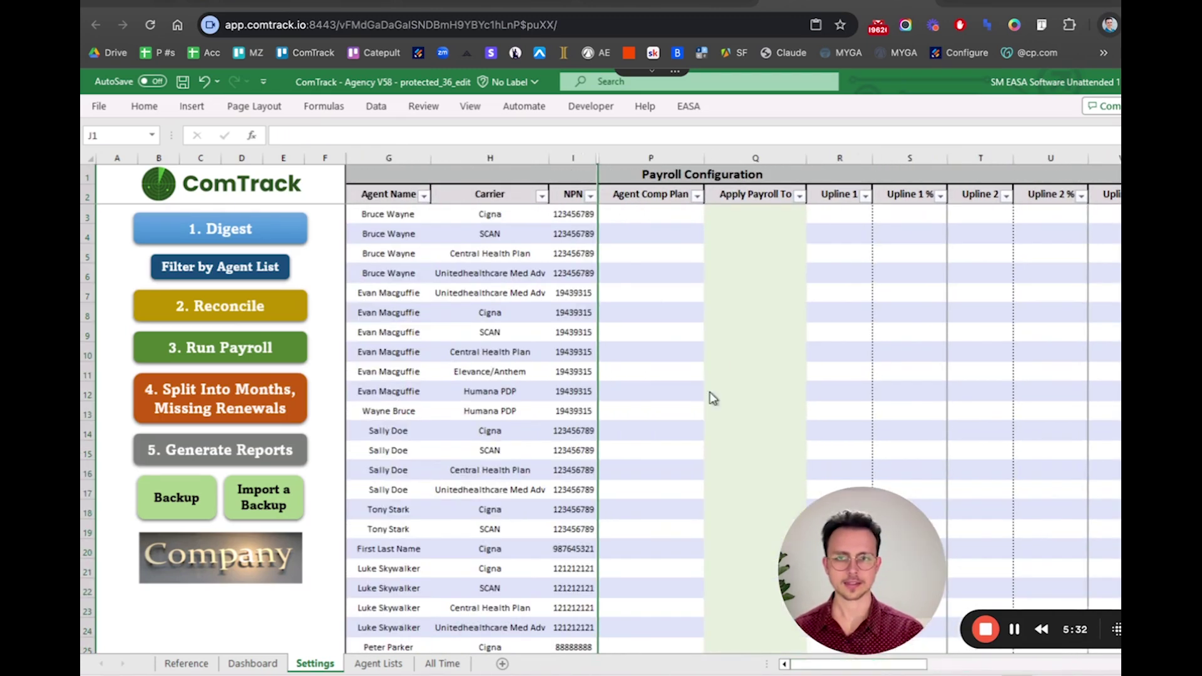
pyautogui.click(647, 216)
pyautogui.click(712, 217)
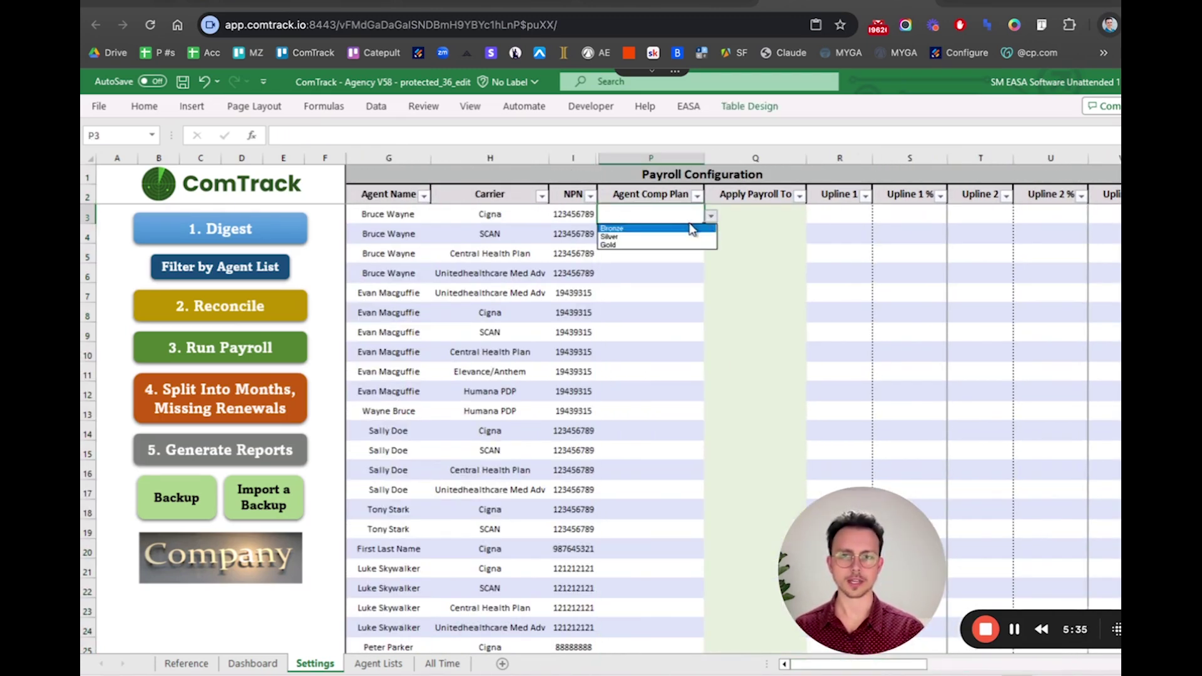
pyautogui.click(690, 229)
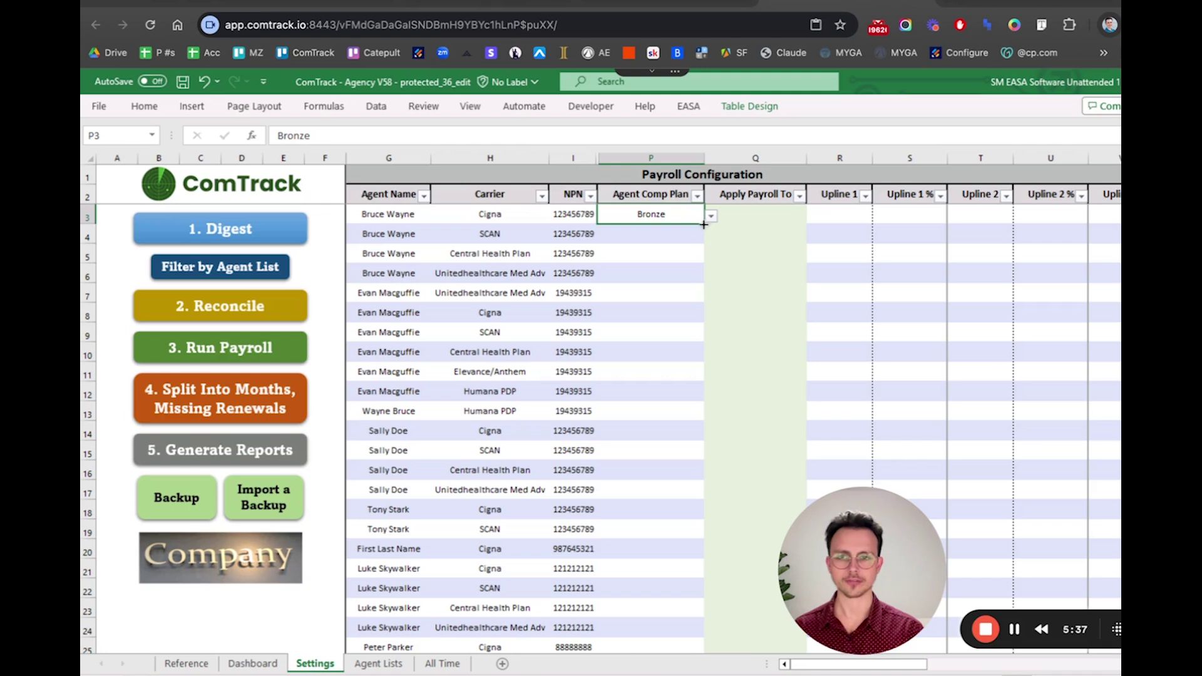
pyautogui.moveTo(704, 224); pyautogui.dragTo(698, 279)
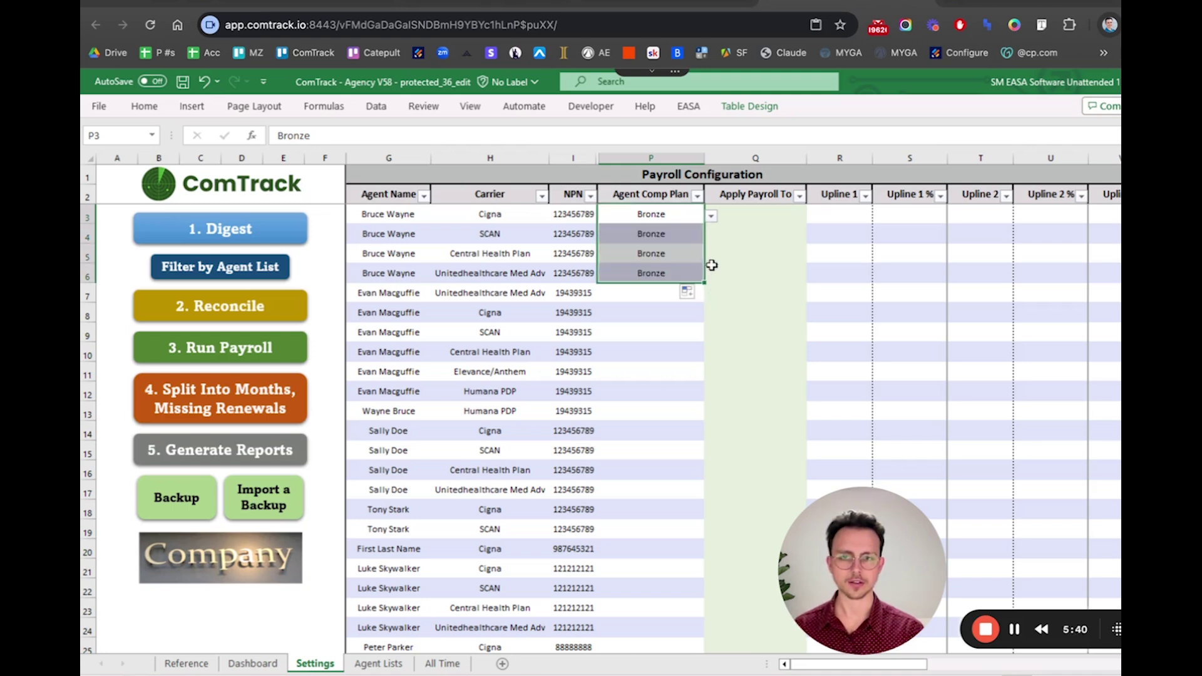
# - Change the Agent Comp Plan for the first agent's Central Health Plan row, P5, to Silver and check the comp plan rates
pyautogui.click(660, 257)
pyautogui.click(712, 256)
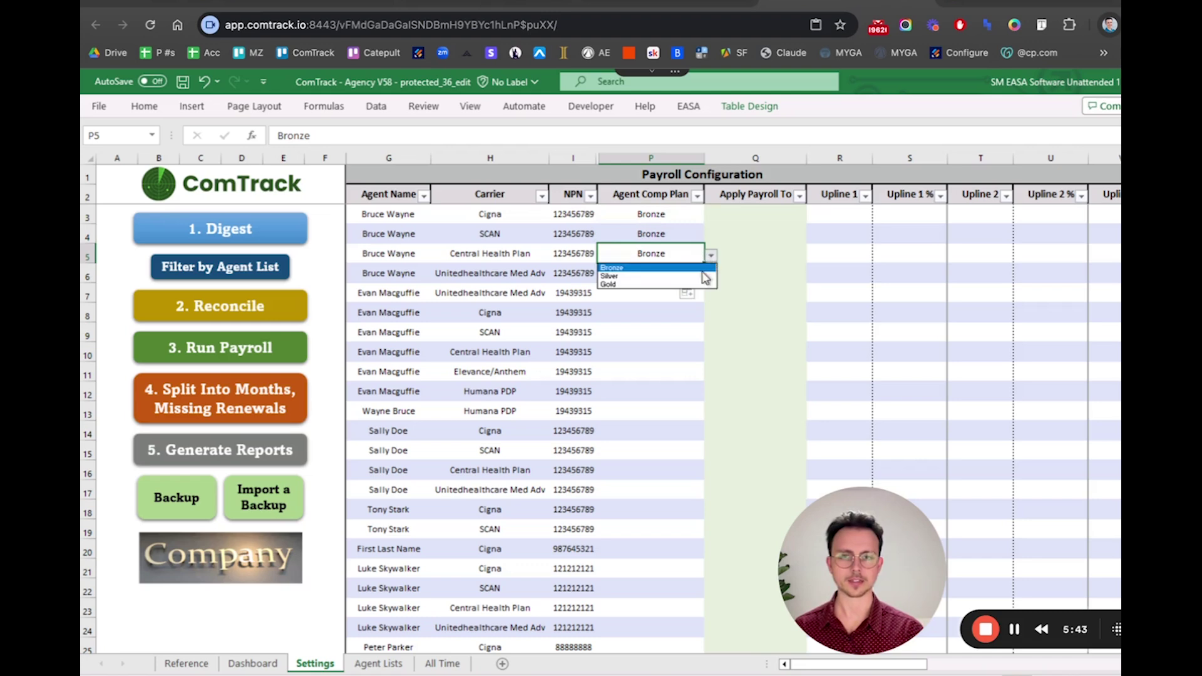
pyautogui.click(700, 276)
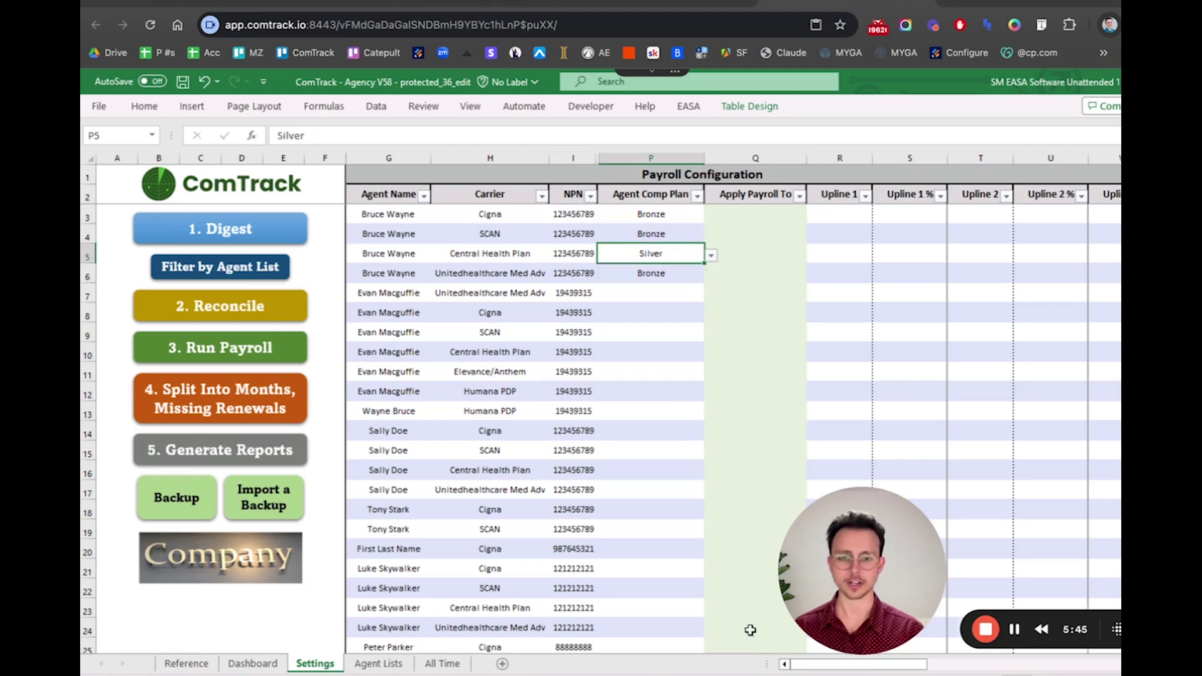
pyautogui.moveTo(818, 665); pyautogui.dragTo(958, 665)
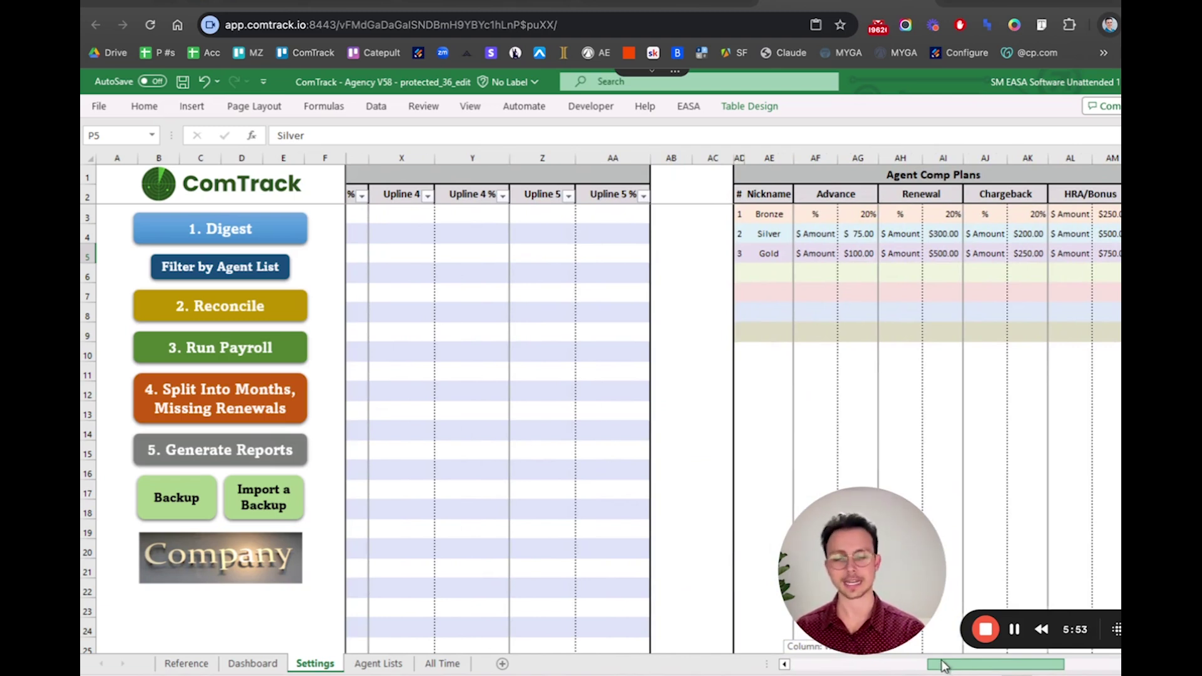
pyautogui.moveTo(956, 665); pyautogui.dragTo(802, 666)
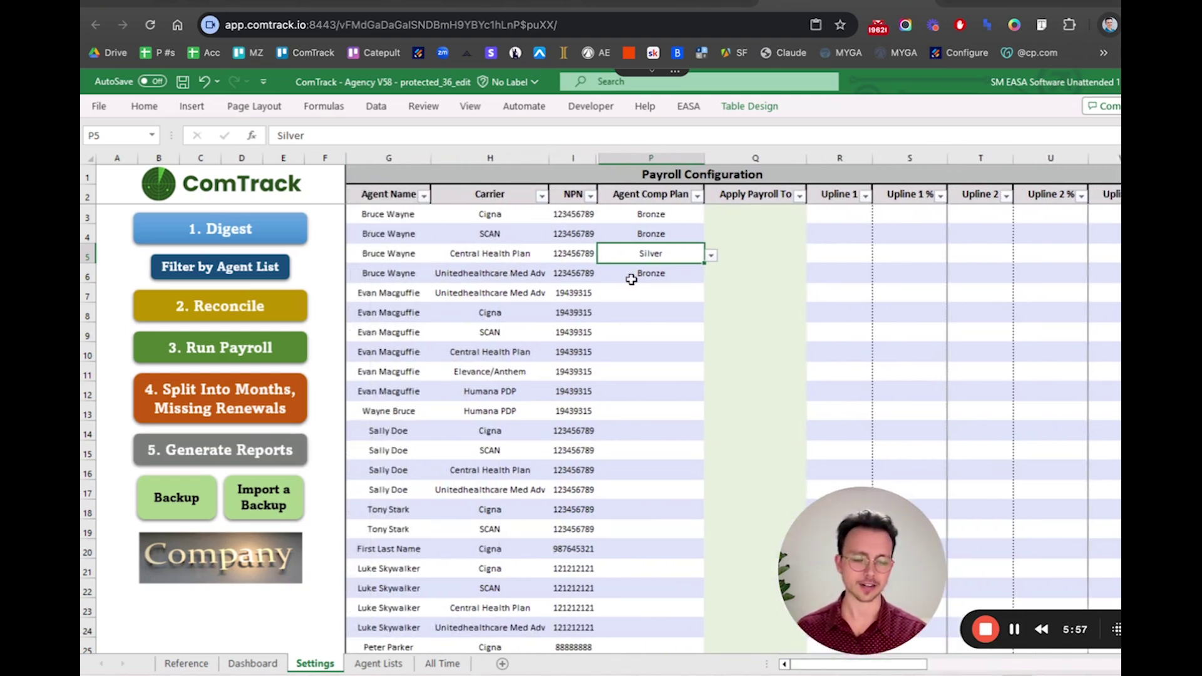
# - Set the Agent Comp Plan to Silver in P7 and fill it down the following rows through P13
pyautogui.click(394, 294)
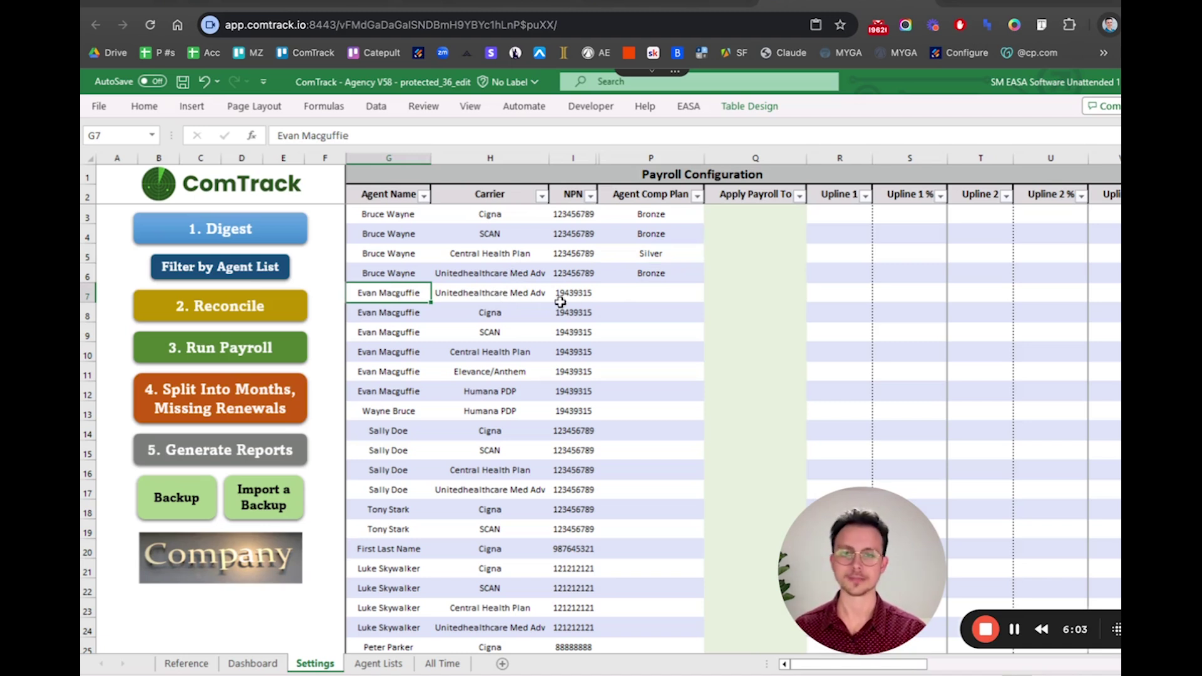
pyautogui.click(646, 294)
pyautogui.click(711, 298)
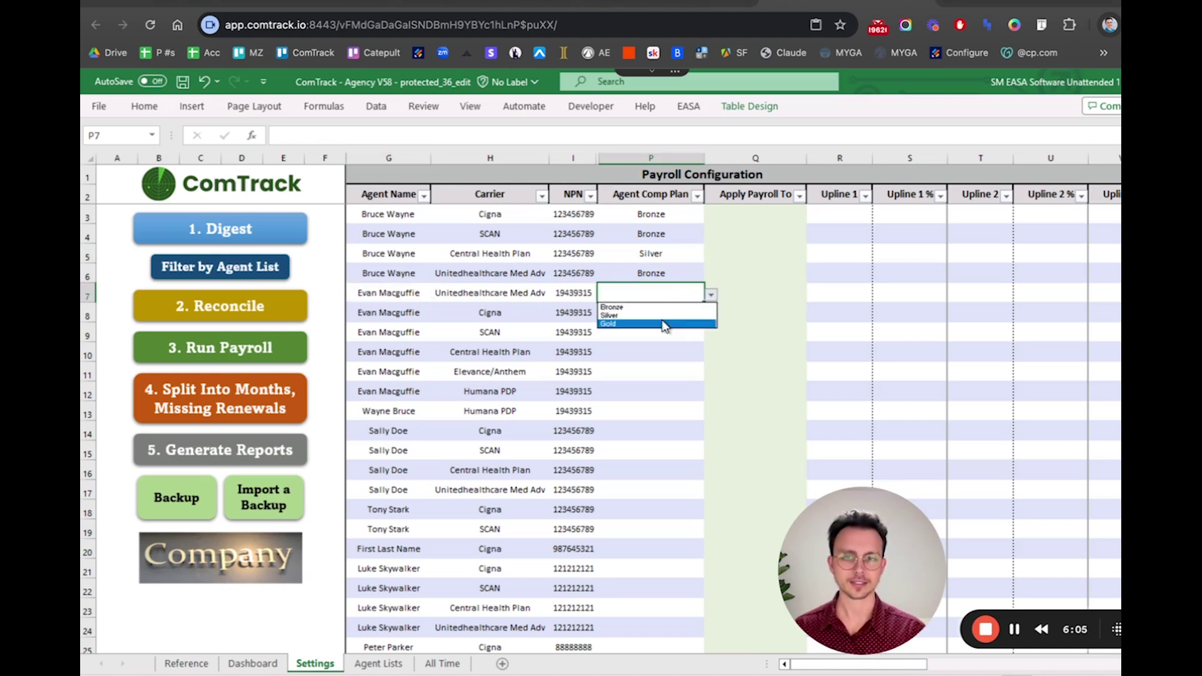
pyautogui.click(655, 315)
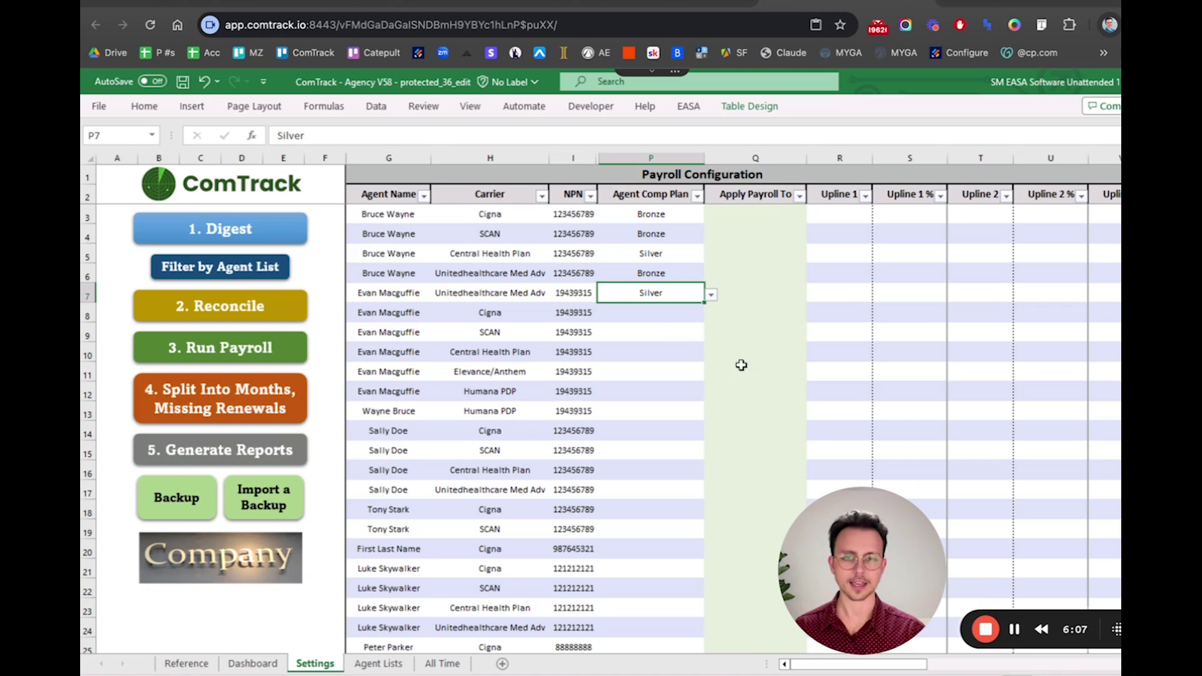
pyautogui.moveTo(697, 350); pyautogui.dragTo(690, 435)
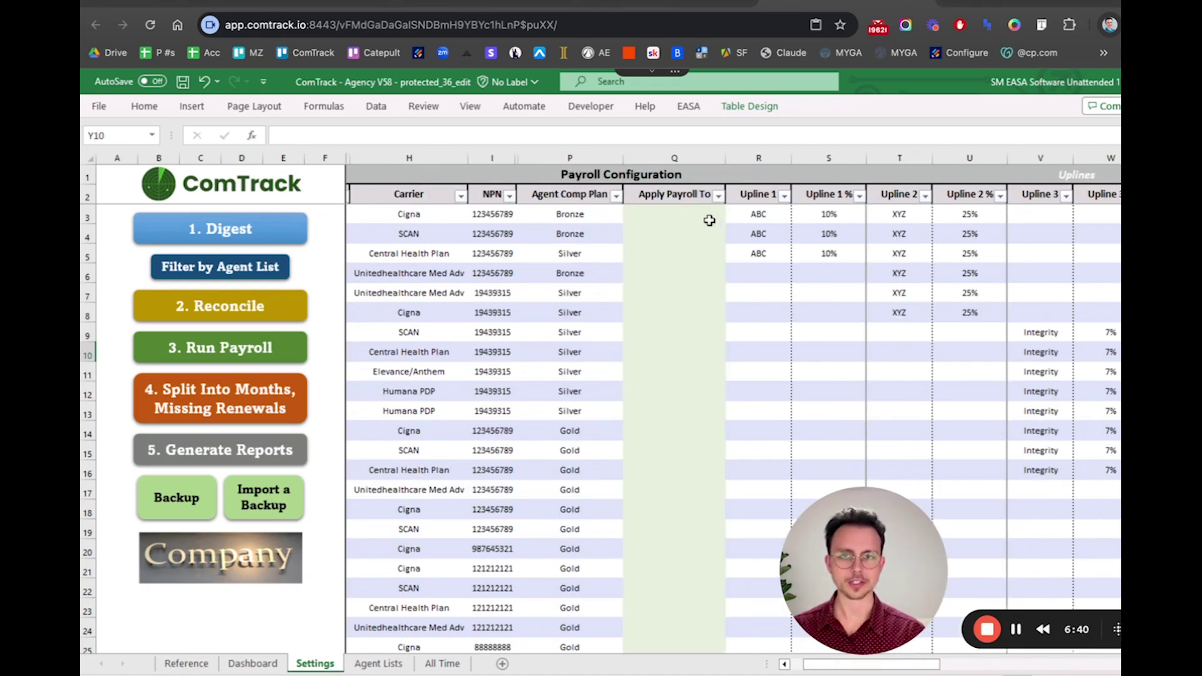
# - Set Apply Payroll To to Agent + Uplines in Q3 and fill it down the whole column
pyautogui.click(705, 215)
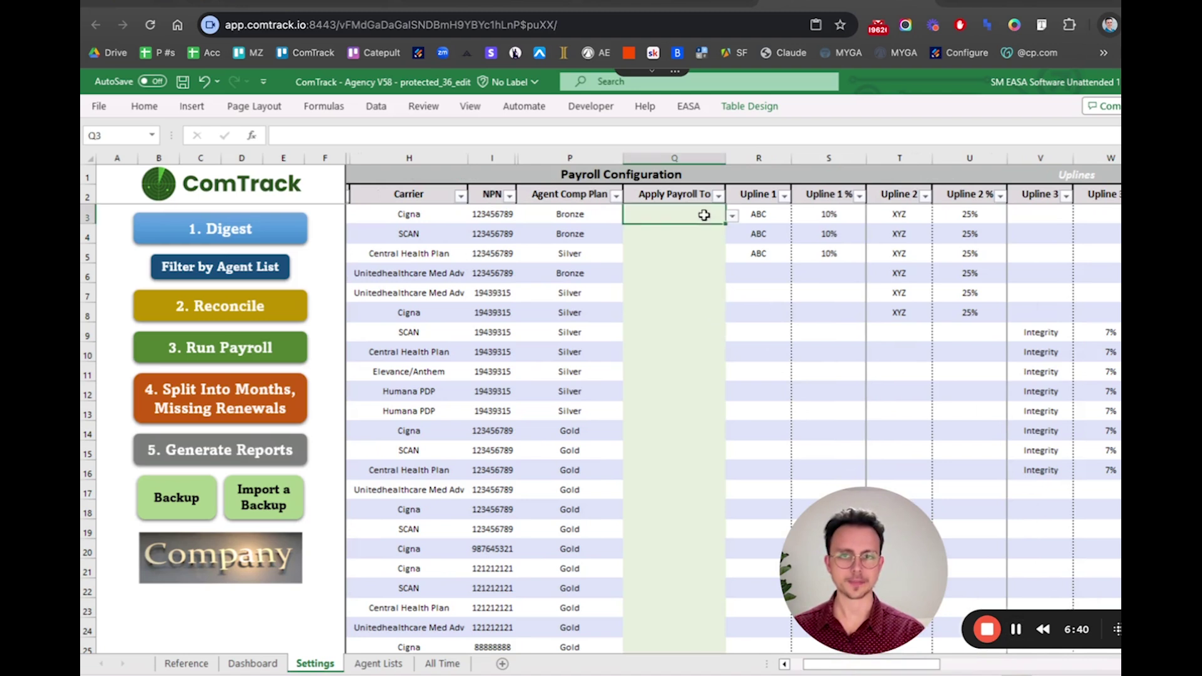
pyautogui.click(732, 216)
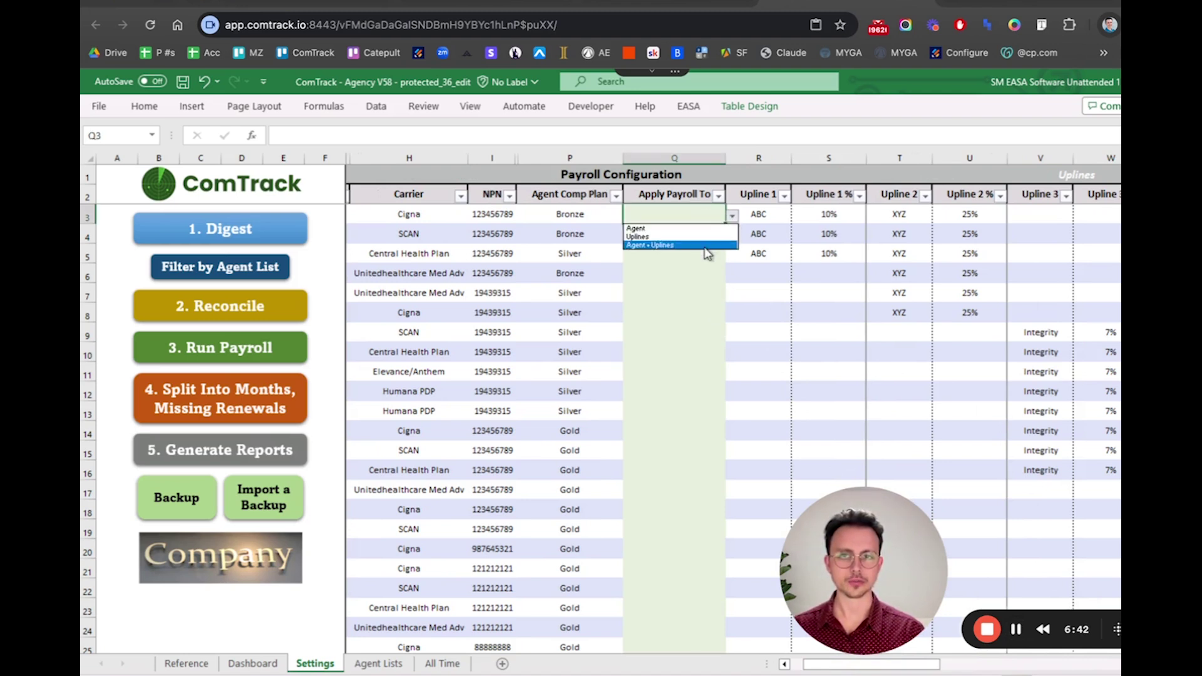
pyautogui.click(705, 246)
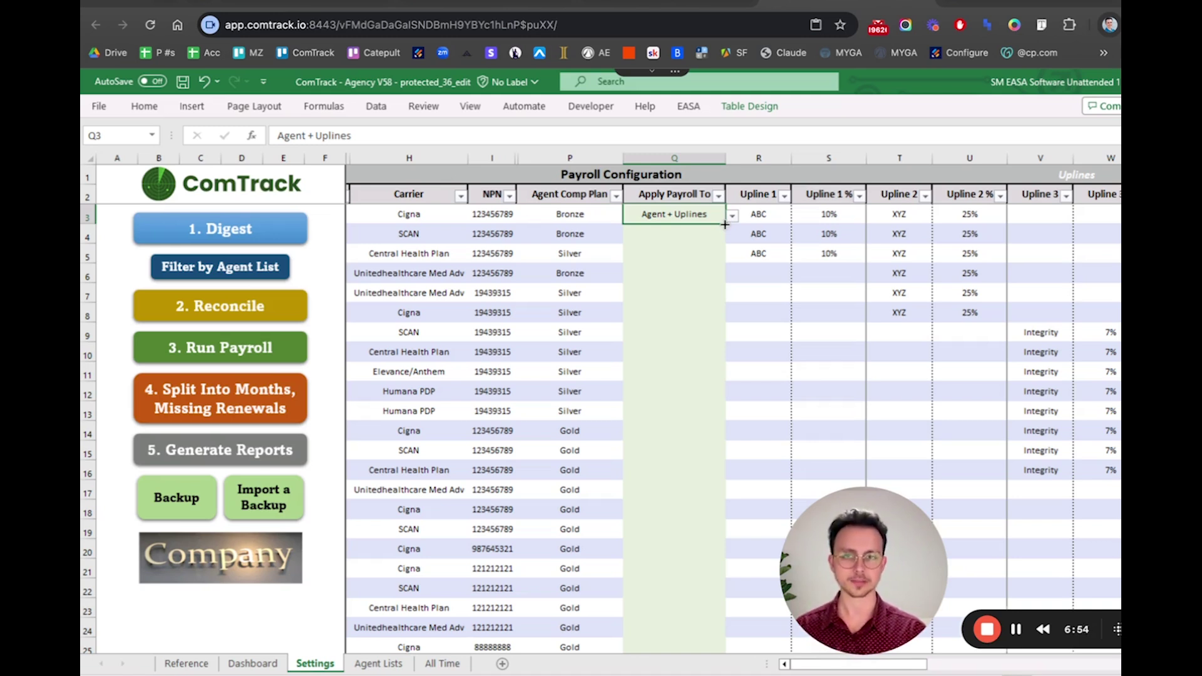
pyautogui.doubleClick(725, 224)
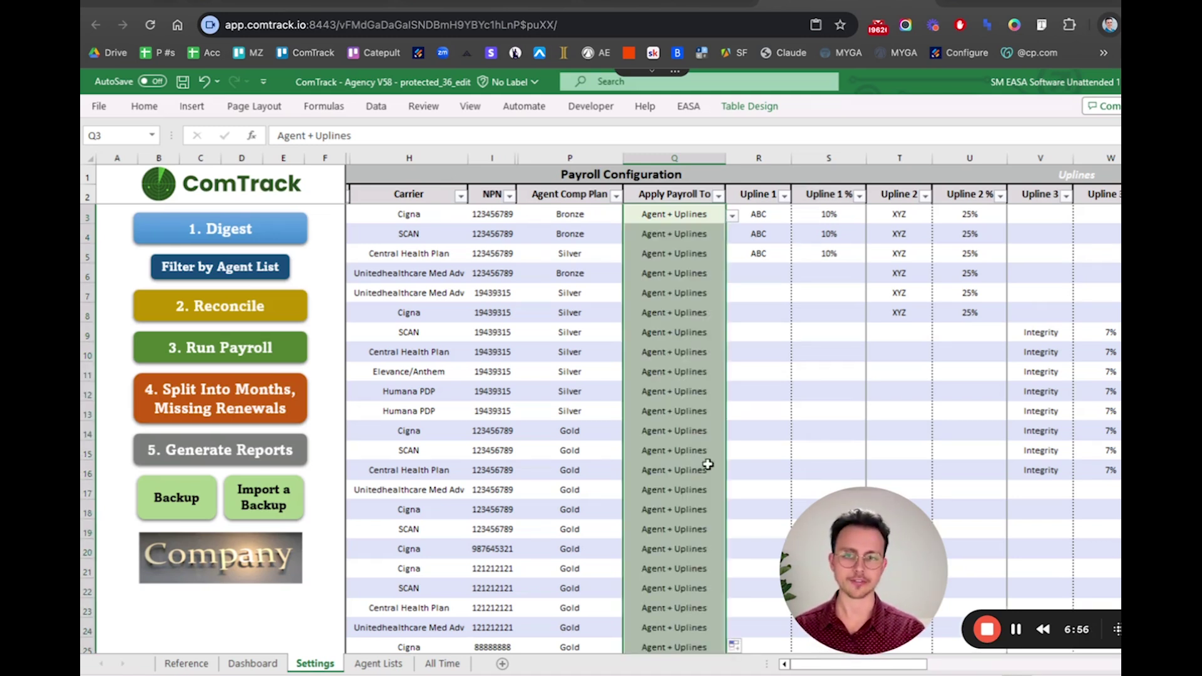
pyautogui.click(503, 375)
# - Run Payroll with the current Payroll Configuration and dismiss the completion message
pyautogui.click(258, 349)
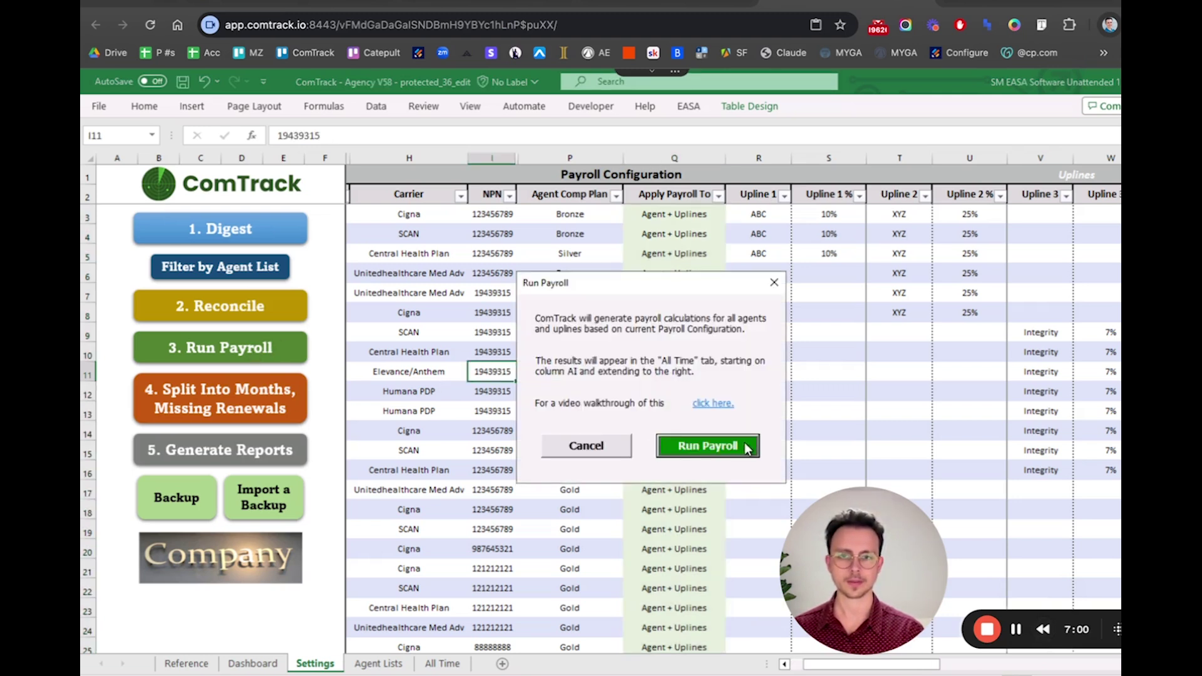
pyautogui.click(707, 446)
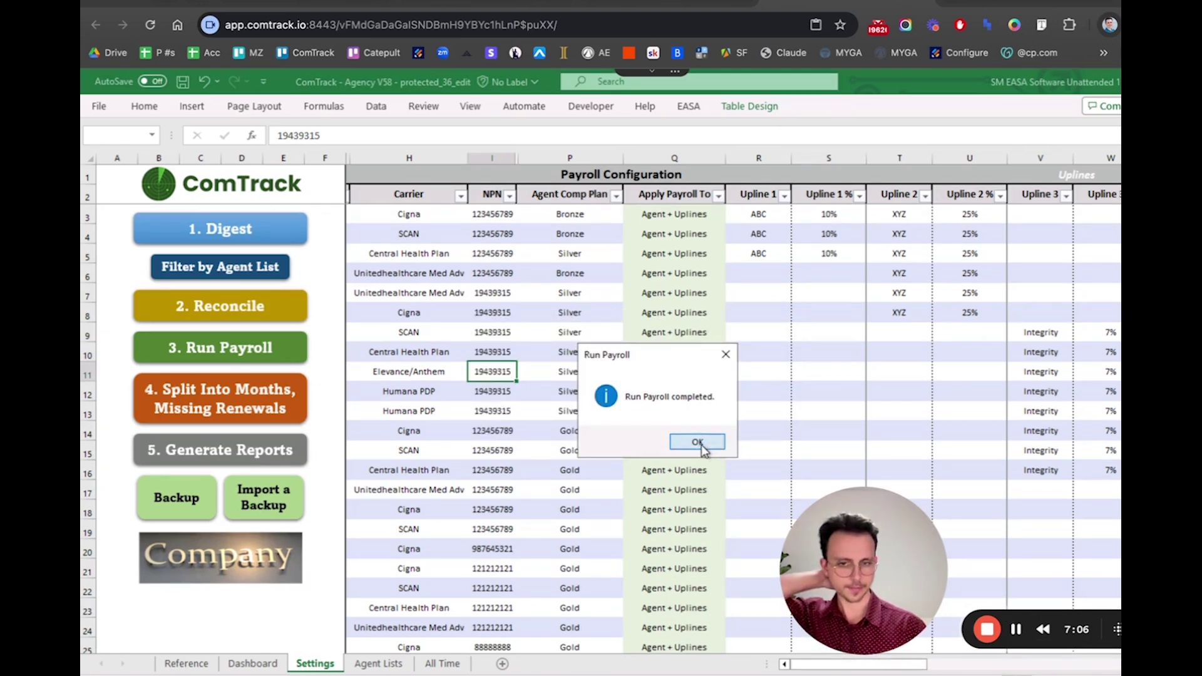
pyautogui.click(697, 442)
# - Examine the Classification, Agent Comp Plan, Agent Payroll and Apply Payroll To columns on the All Time sheet
pyautogui.click(455, 665)
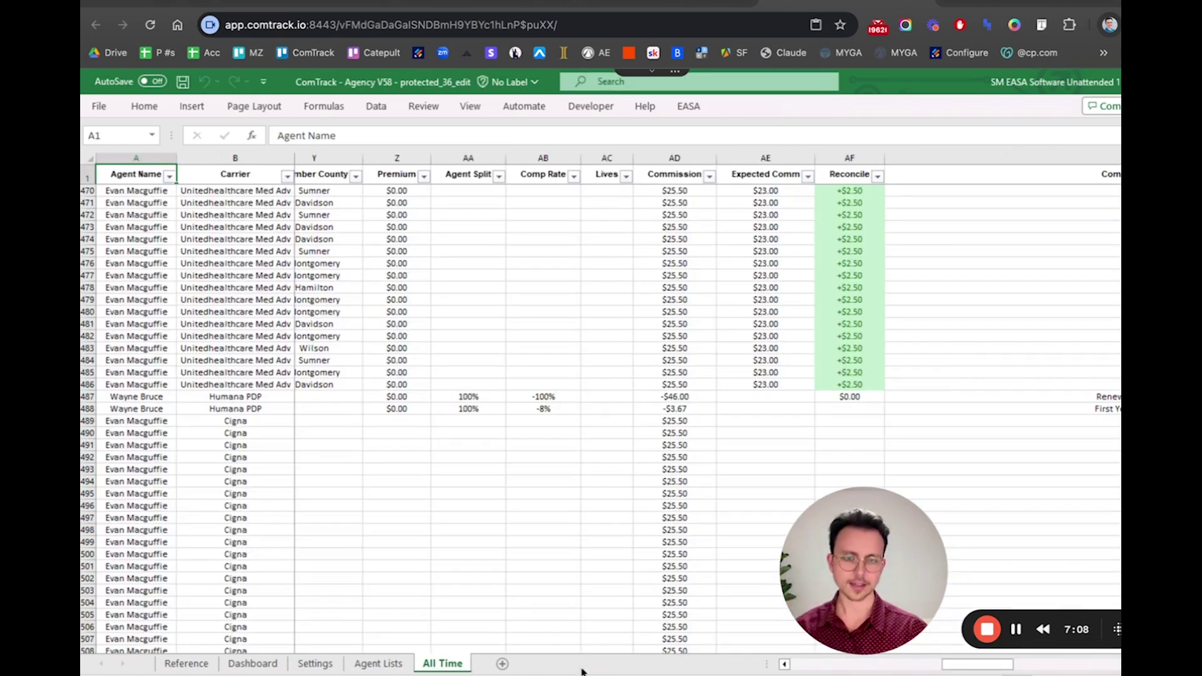
pyautogui.moveTo(994, 665); pyautogui.dragTo(1084, 671)
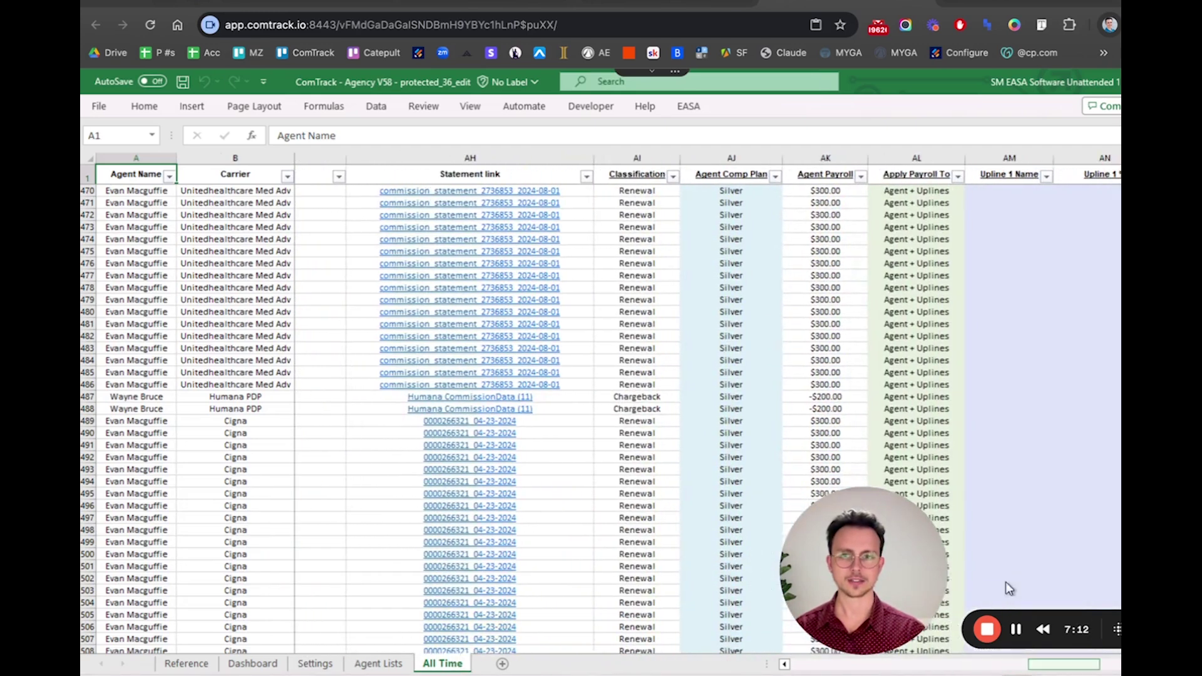
pyautogui.click(631, 155)
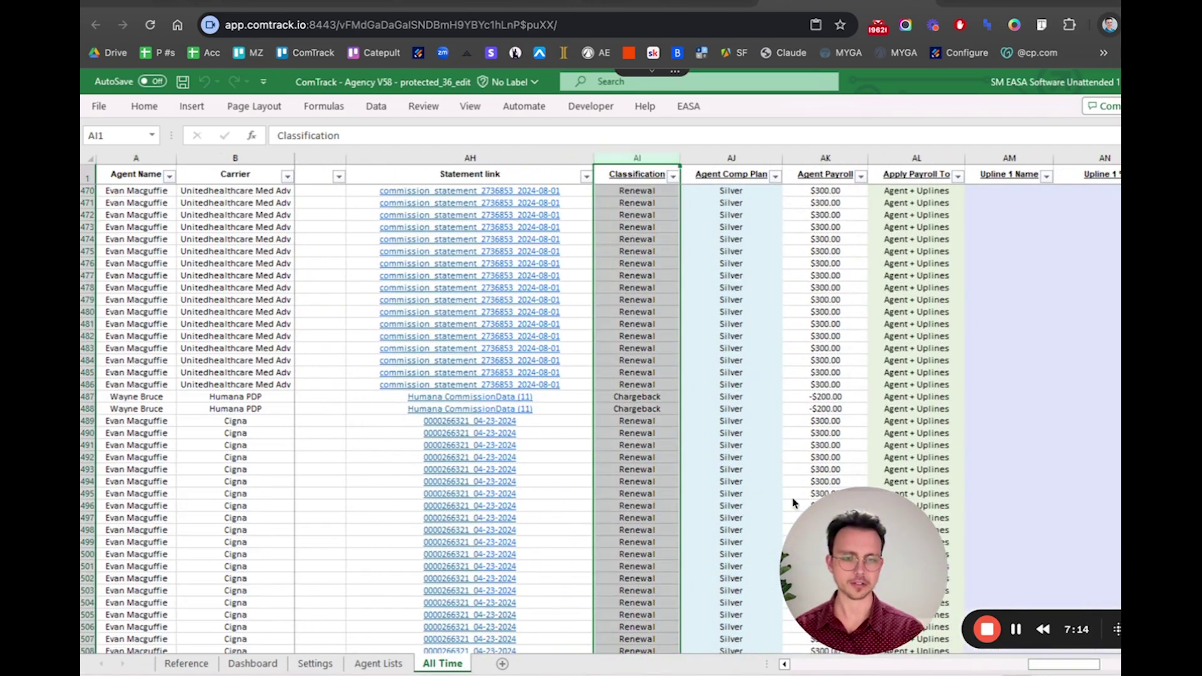
pyautogui.moveTo(1068, 665); pyautogui.dragTo(1075, 665)
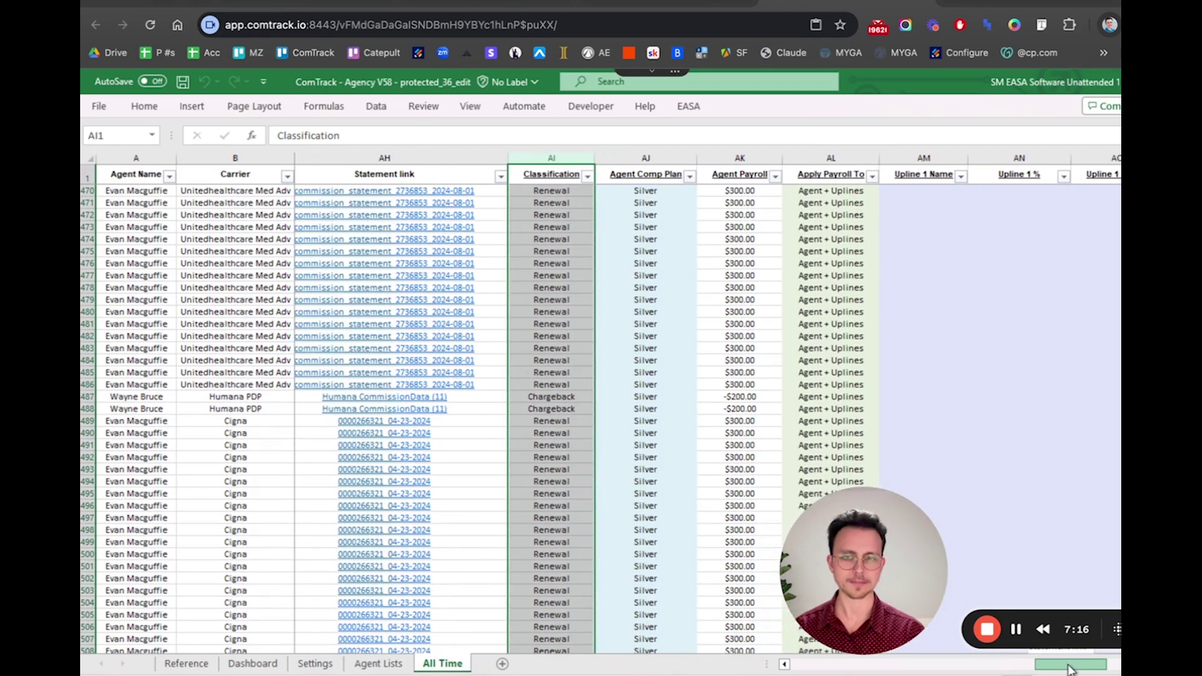
pyautogui.click(645, 155)
pyautogui.click(645, 312)
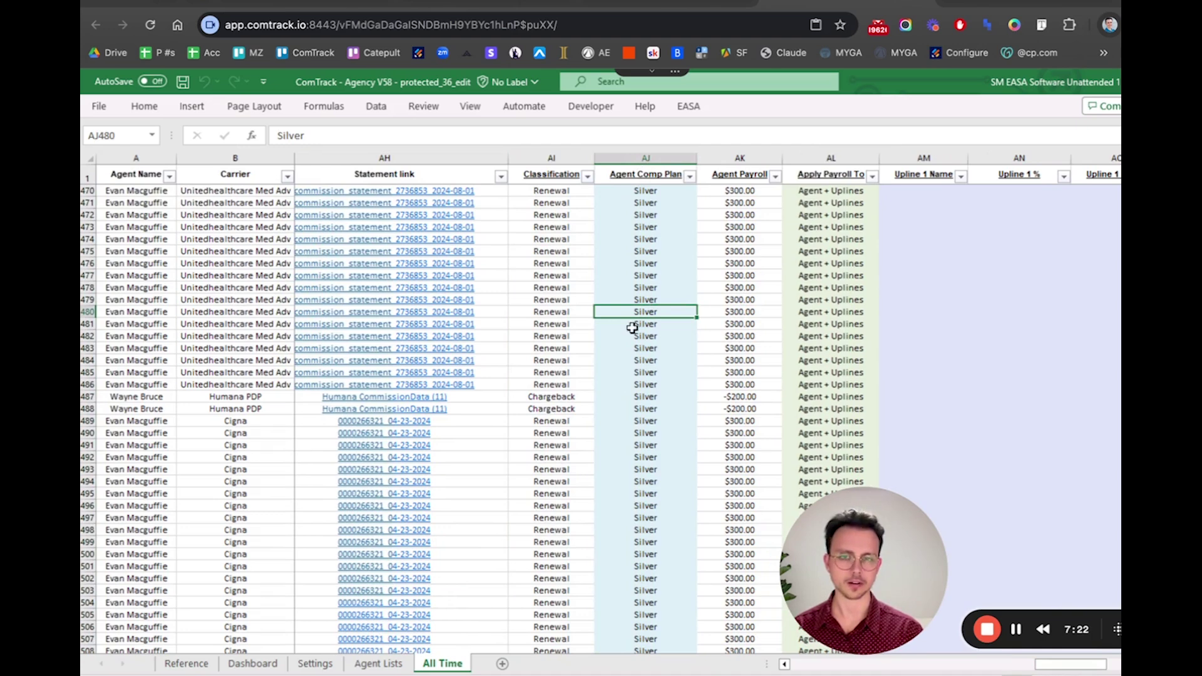
pyautogui.click(742, 323)
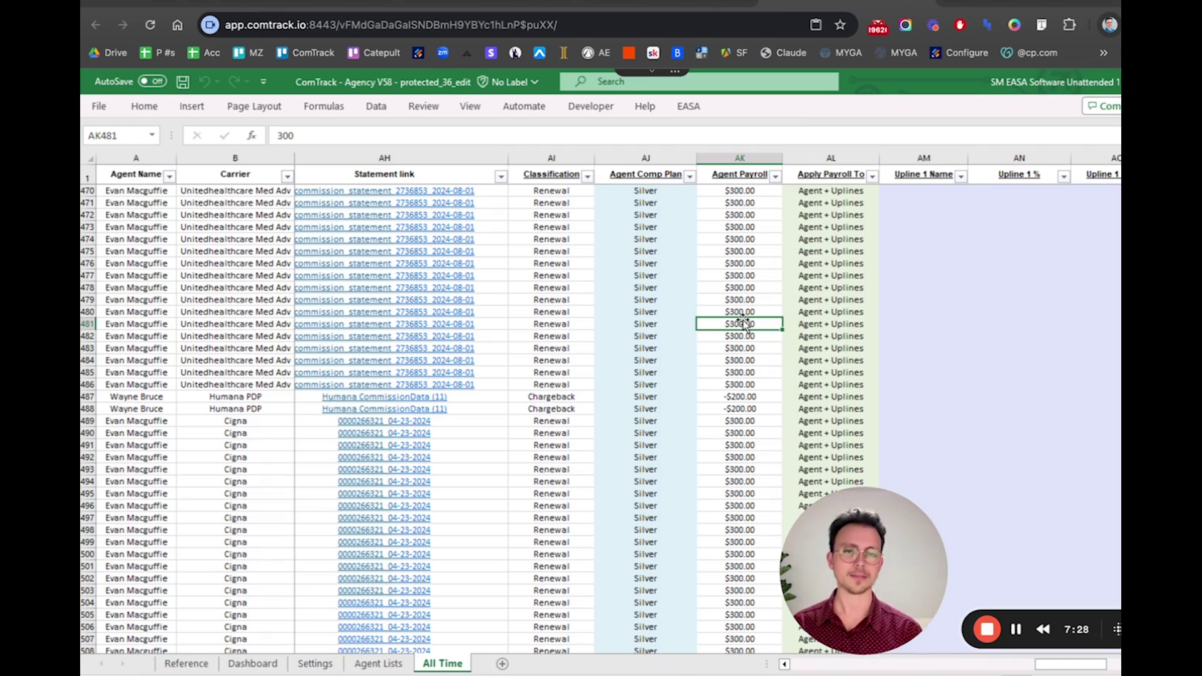
pyautogui.click(812, 323)
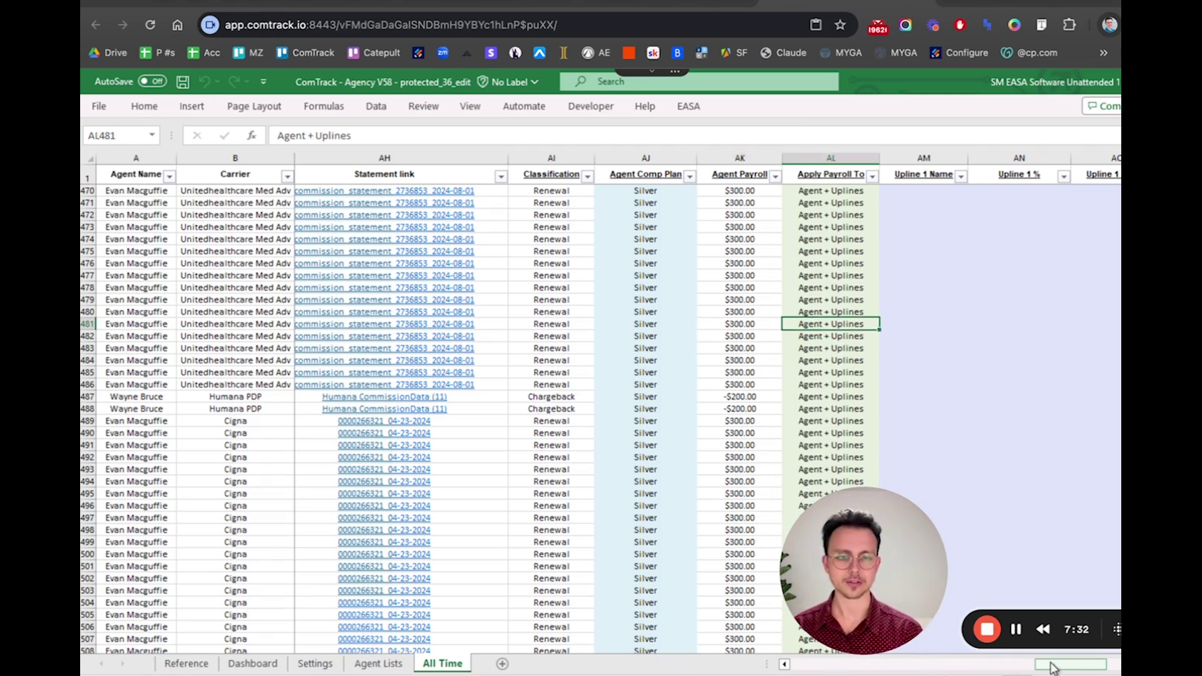
# - Compare the Upline 1 and Upline 2 name, percentage and payroll columns for the Unitedhealthcare rows on the All Time sheet
pyautogui.moveTo(1052, 667); pyautogui.dragTo(1080, 668)
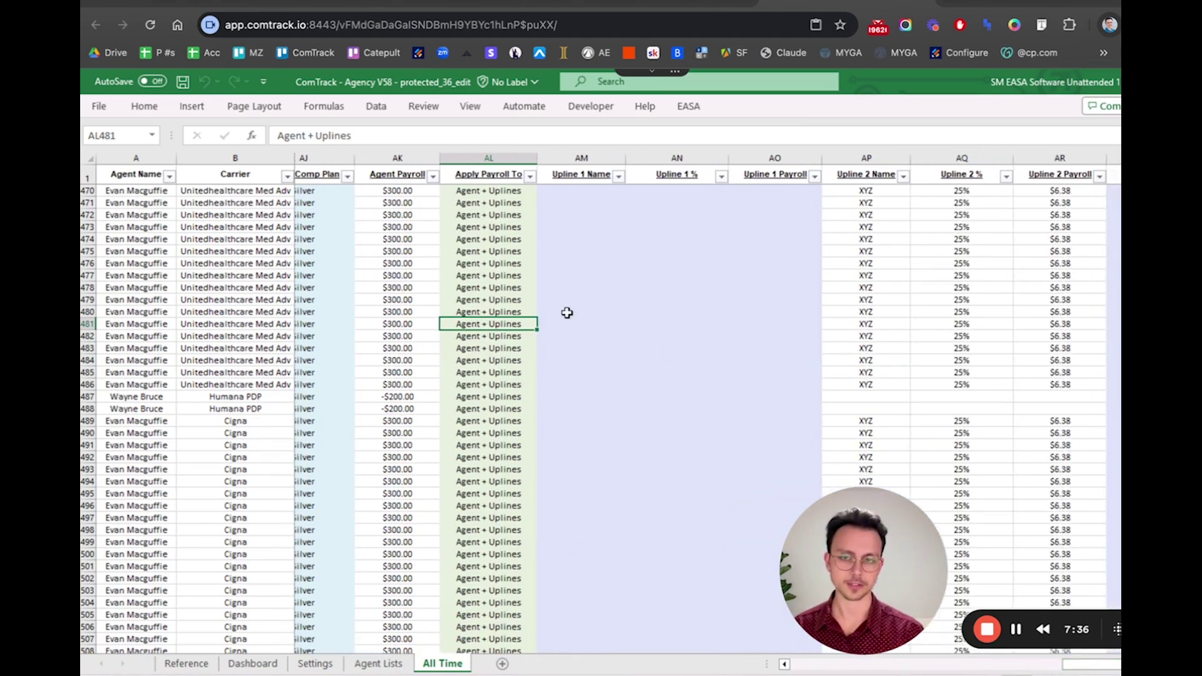
pyautogui.moveTo(572, 249); pyautogui.dragTo(759, 396)
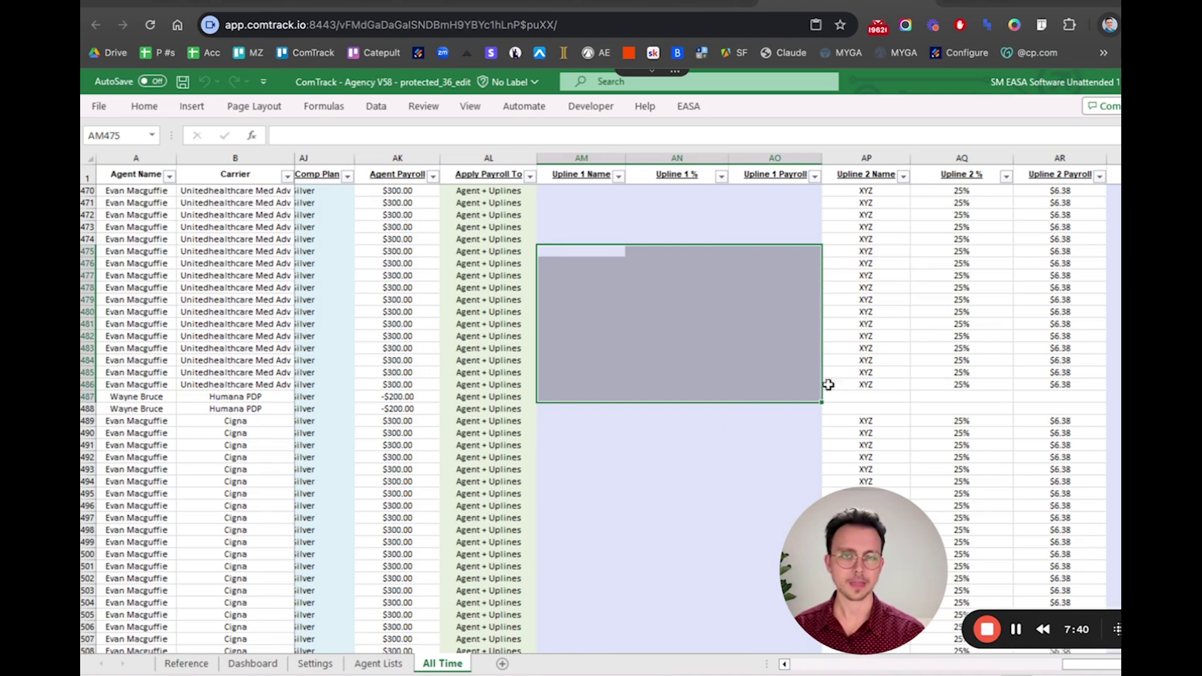
pyautogui.moveTo(853, 285); pyautogui.dragTo(1037, 388)
pyautogui.click(961, 324)
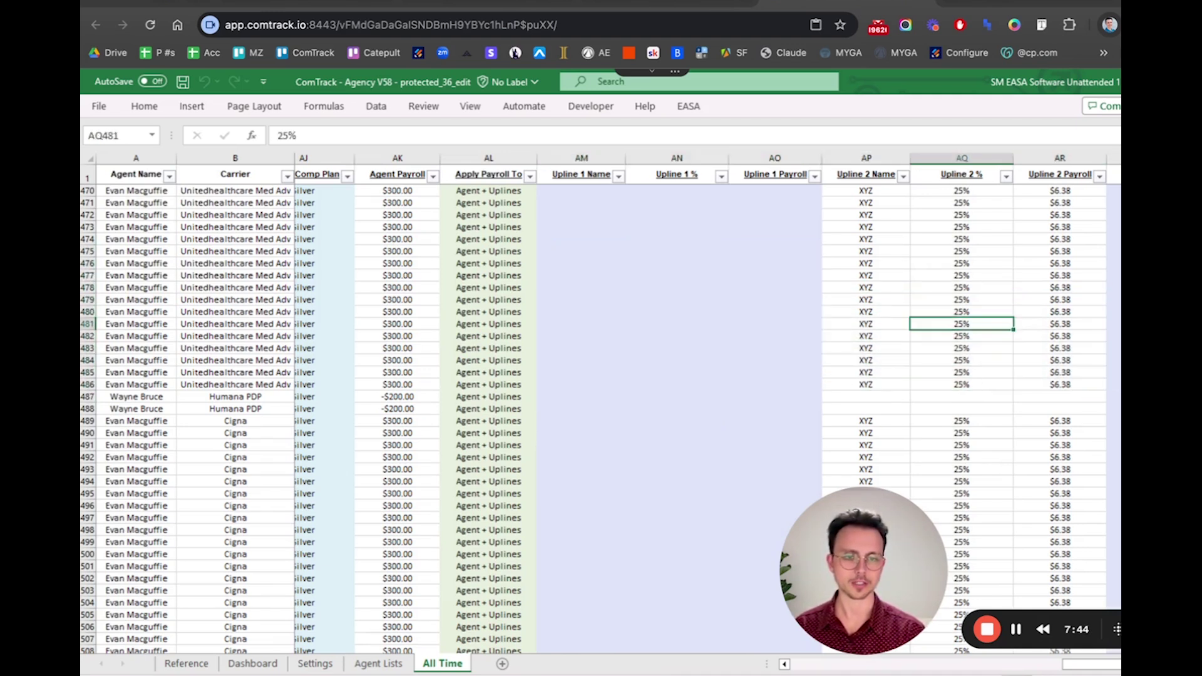
# - Examine the Upline 3 name, percentage and payroll and the Classification of the two Humana PDP rows on the All Time sheet
pyautogui.moveTo(1096, 669); pyautogui.dragTo(1119, 671)
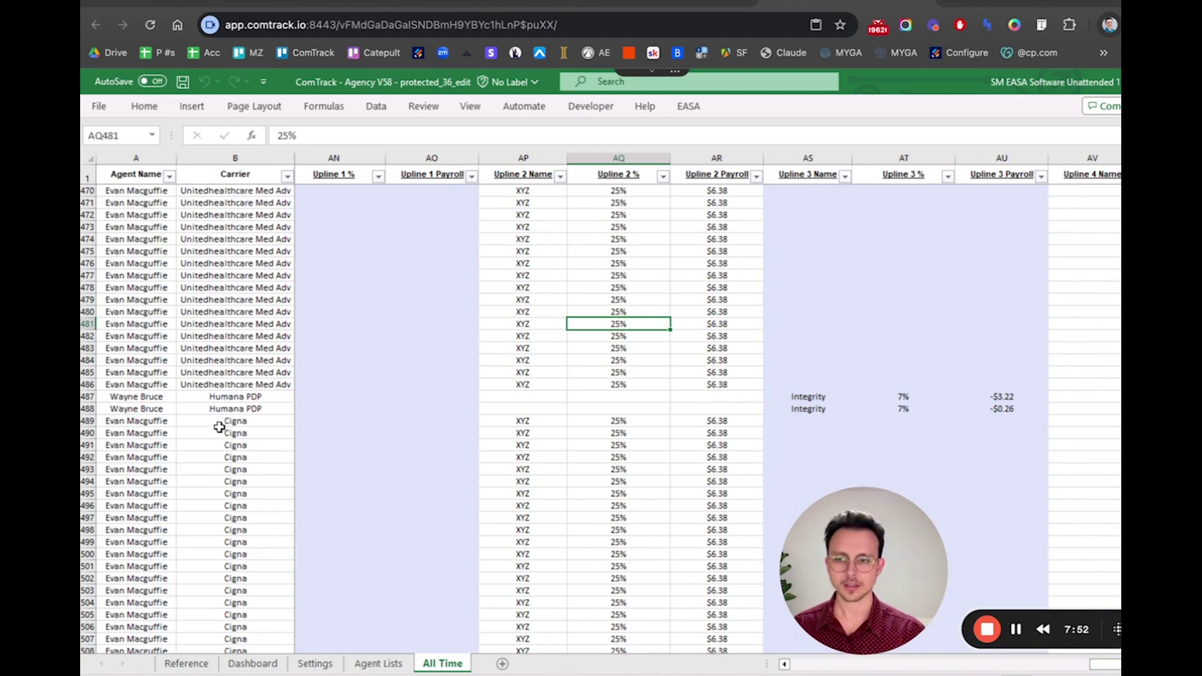
pyautogui.click(139, 397)
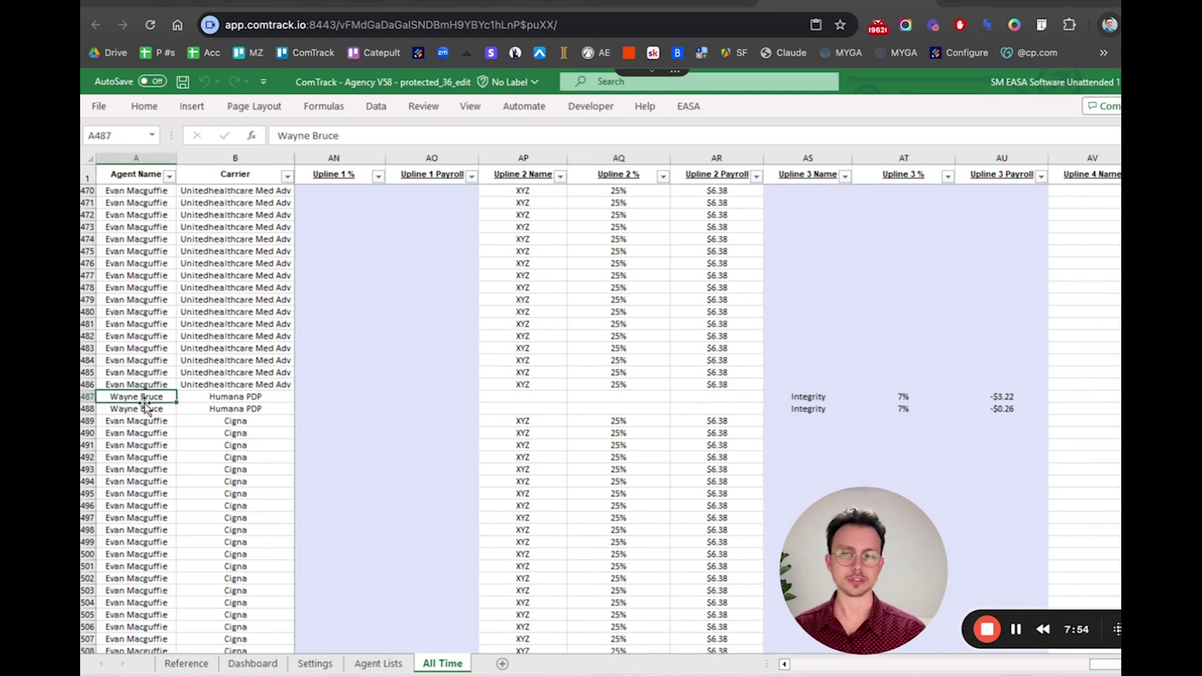
pyautogui.click(819, 398)
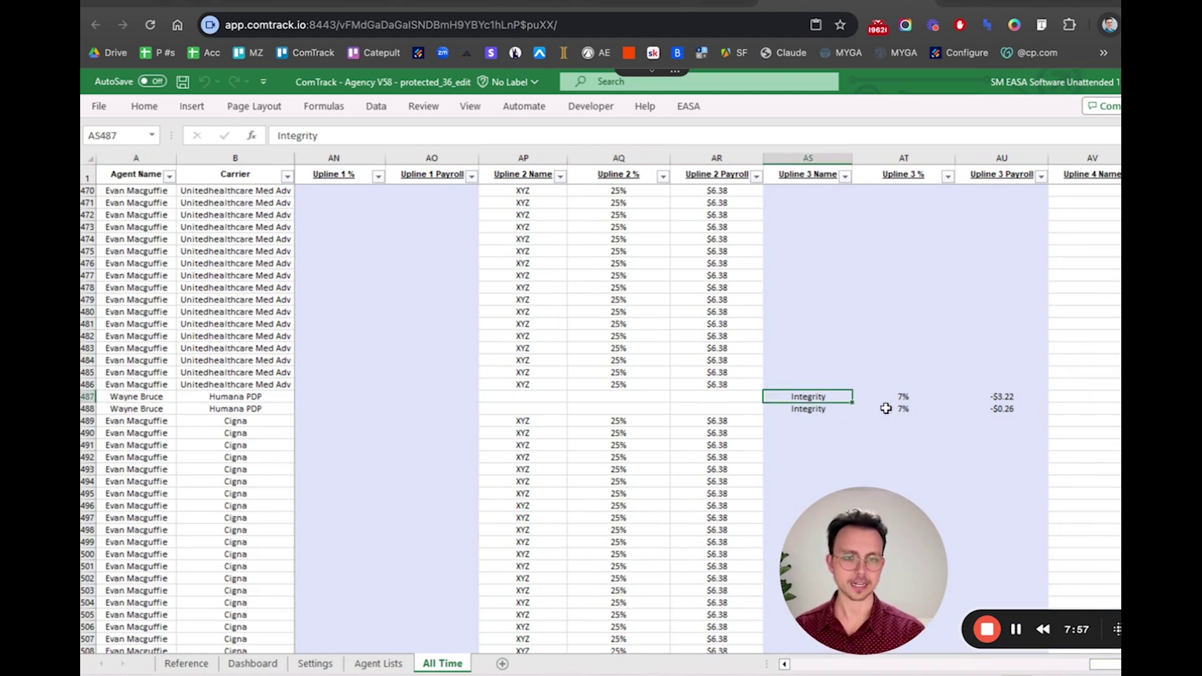
pyautogui.click(1003, 398)
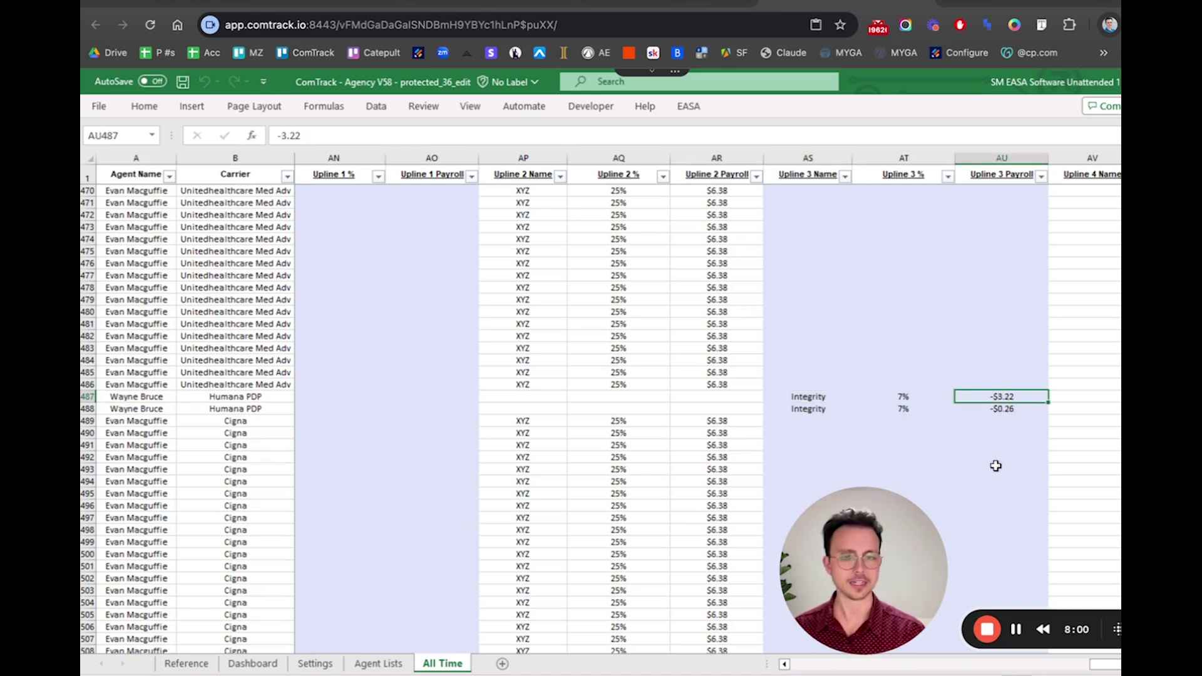
pyautogui.hscroll(-10, 1095, 670)
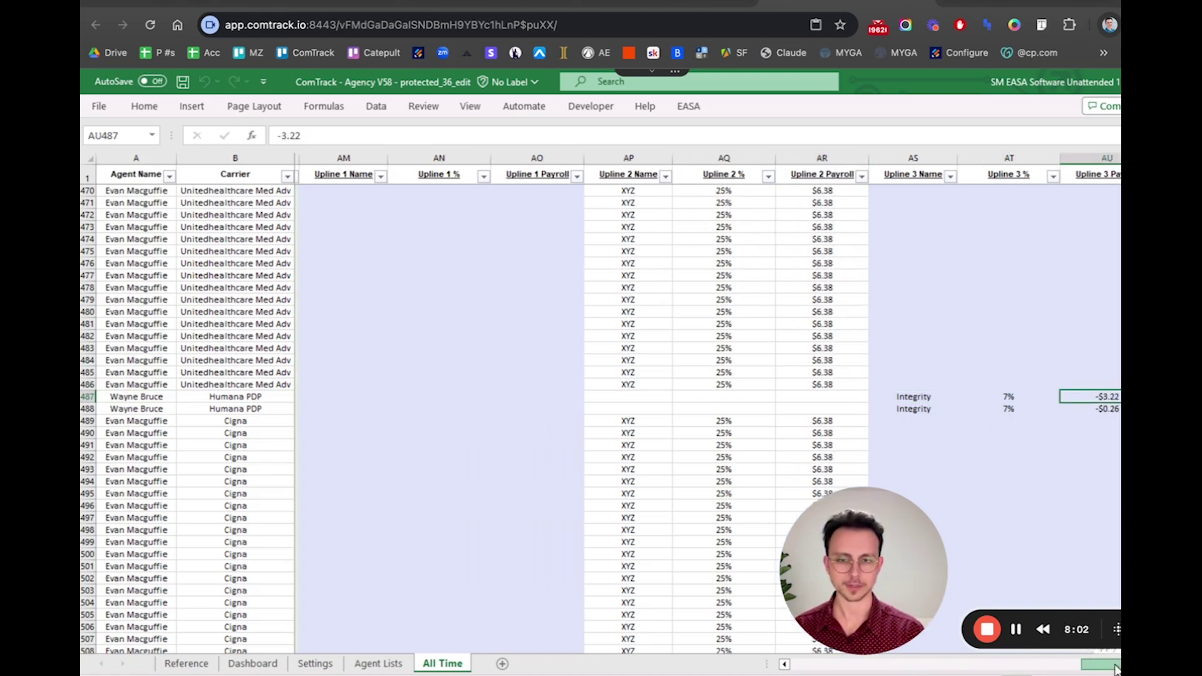
pyautogui.hscroll(-1, 1095, 670)
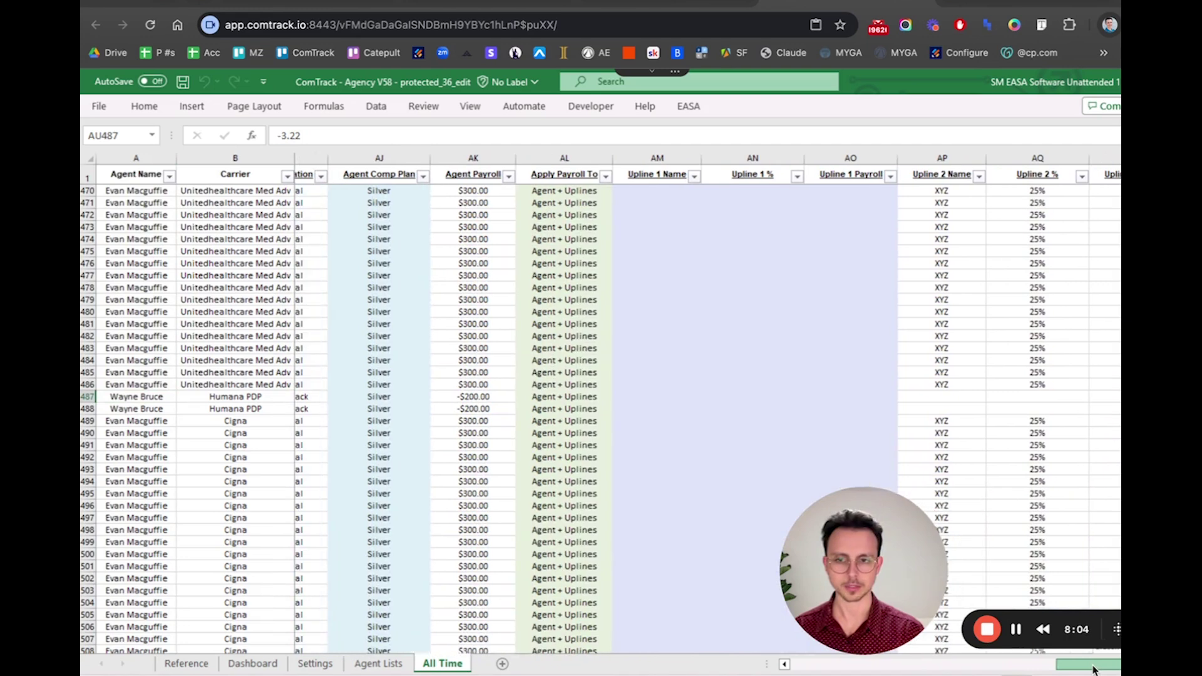
pyautogui.hscroll(-3, 1088, 670)
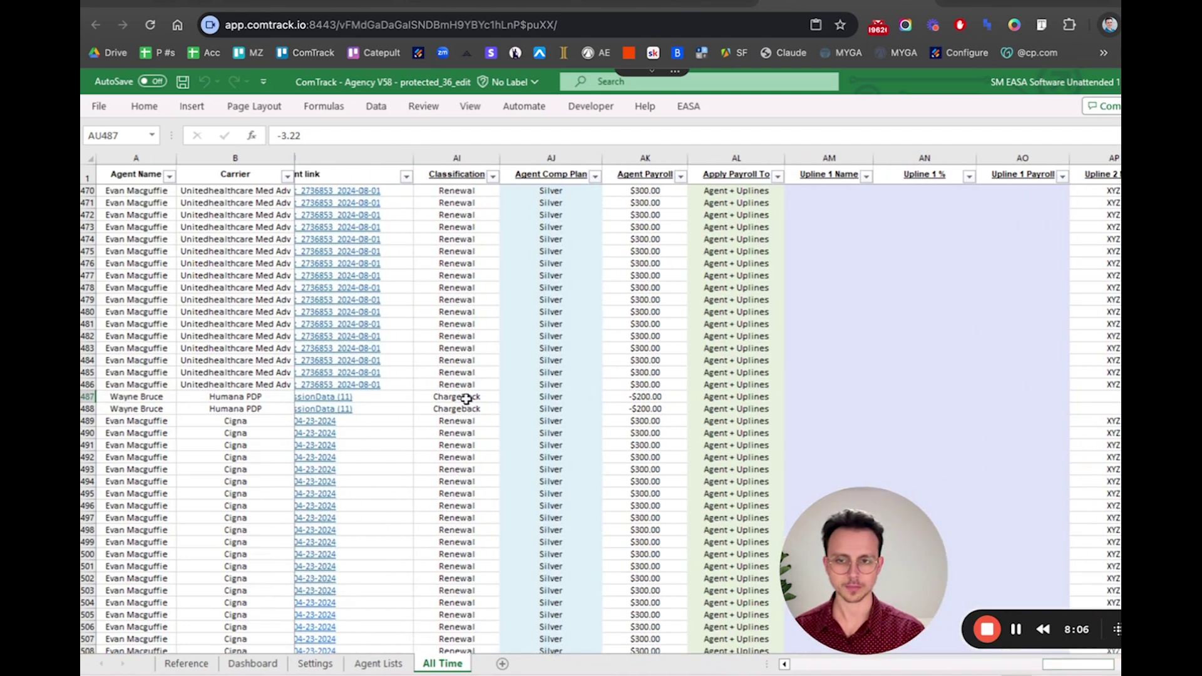
pyautogui.moveTo(467, 399); pyautogui.dragTo(463, 409)
# - Review the Upline 3 to Upline 5 columns, the amounts in column BB and the Agent Payroll column on the All Time sheet
pyautogui.moveTo(1075, 669); pyautogui.dragTo(1121, 665)
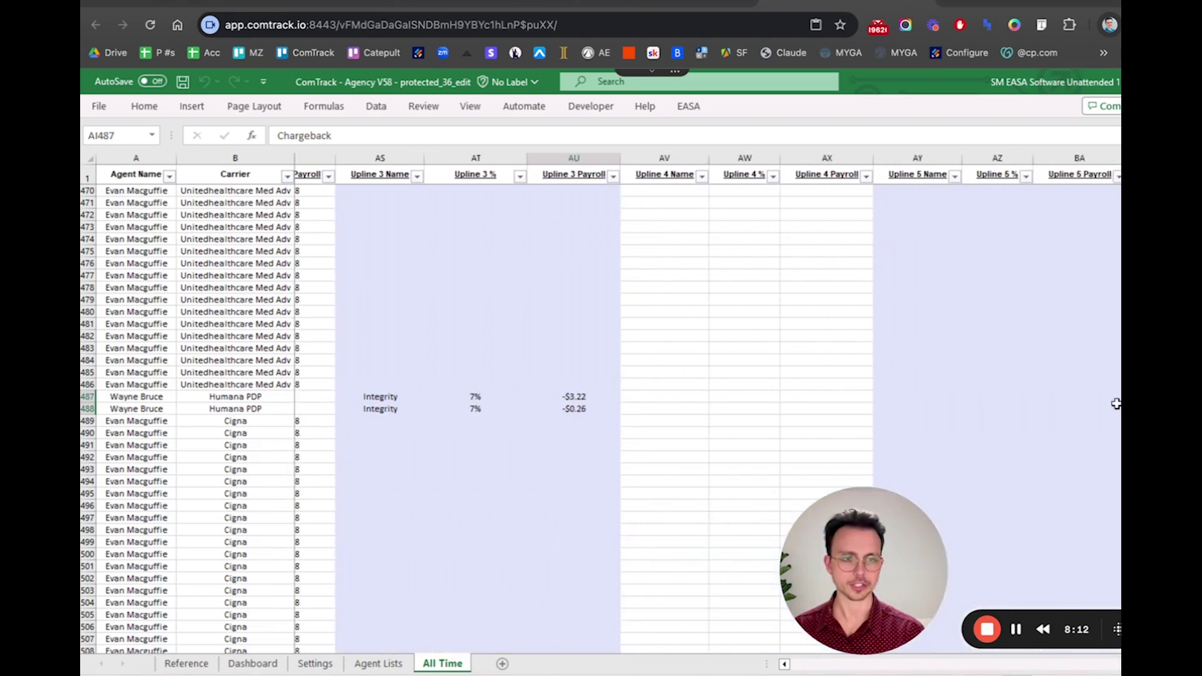
pyautogui.moveTo(1120, 239); pyautogui.dragTo(1119, 495)
pyautogui.hscroll(-10, 1101, 664)
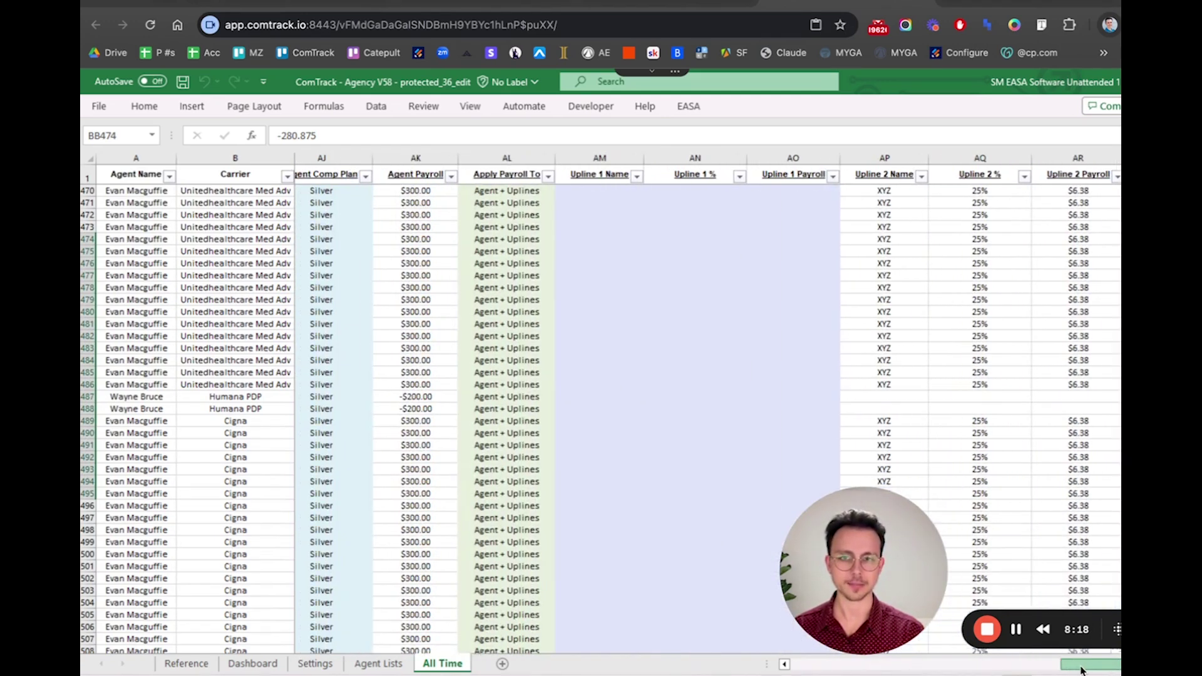
pyautogui.moveTo(1082, 668); pyautogui.dragTo(1034, 672)
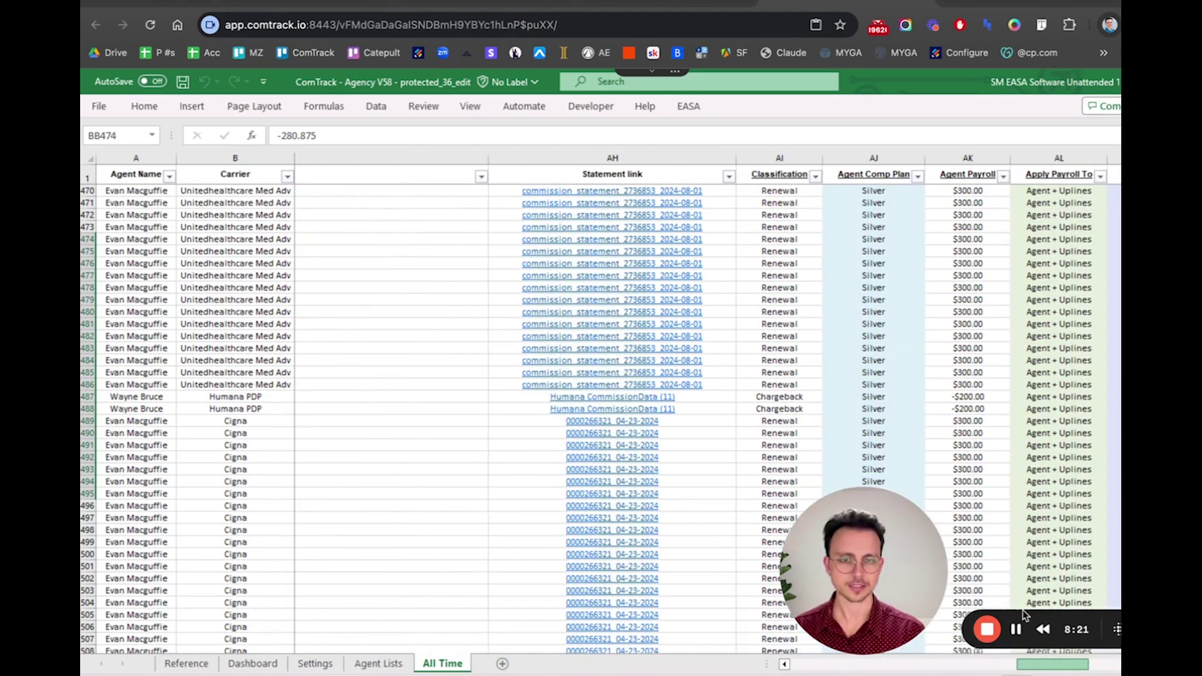
pyautogui.click(964, 266)
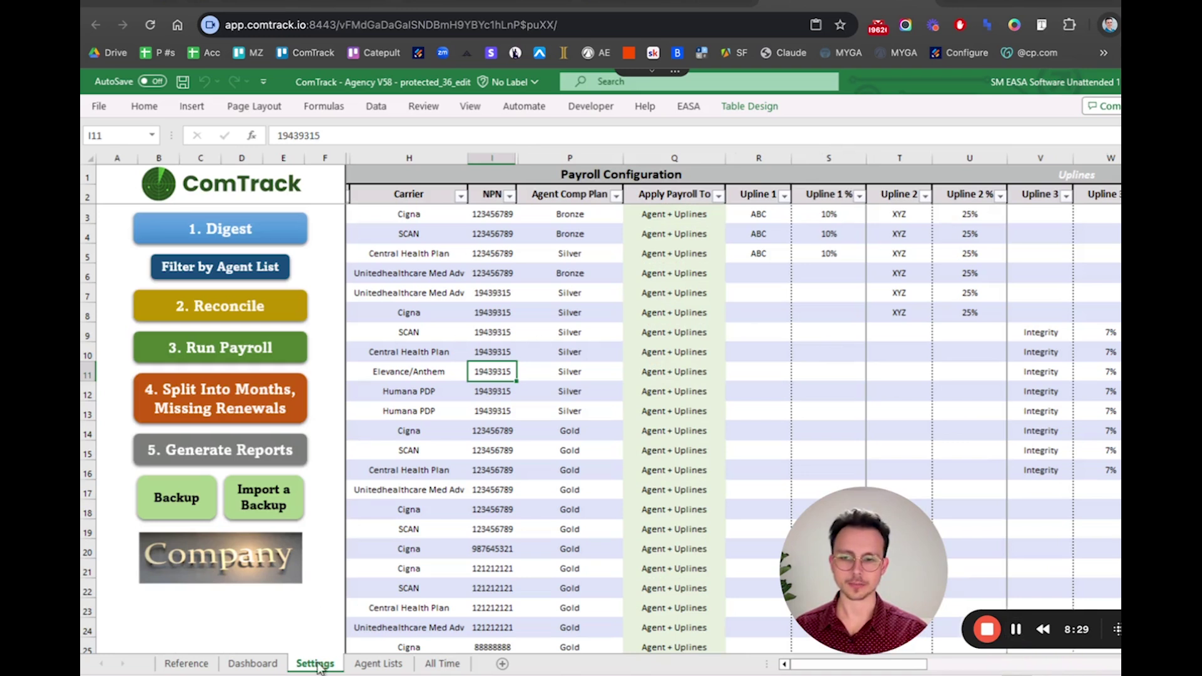
# - Run Split Into Months, Missing Renewals from the Settings sheet and dismiss the completion message
pyautogui.click(216, 403)
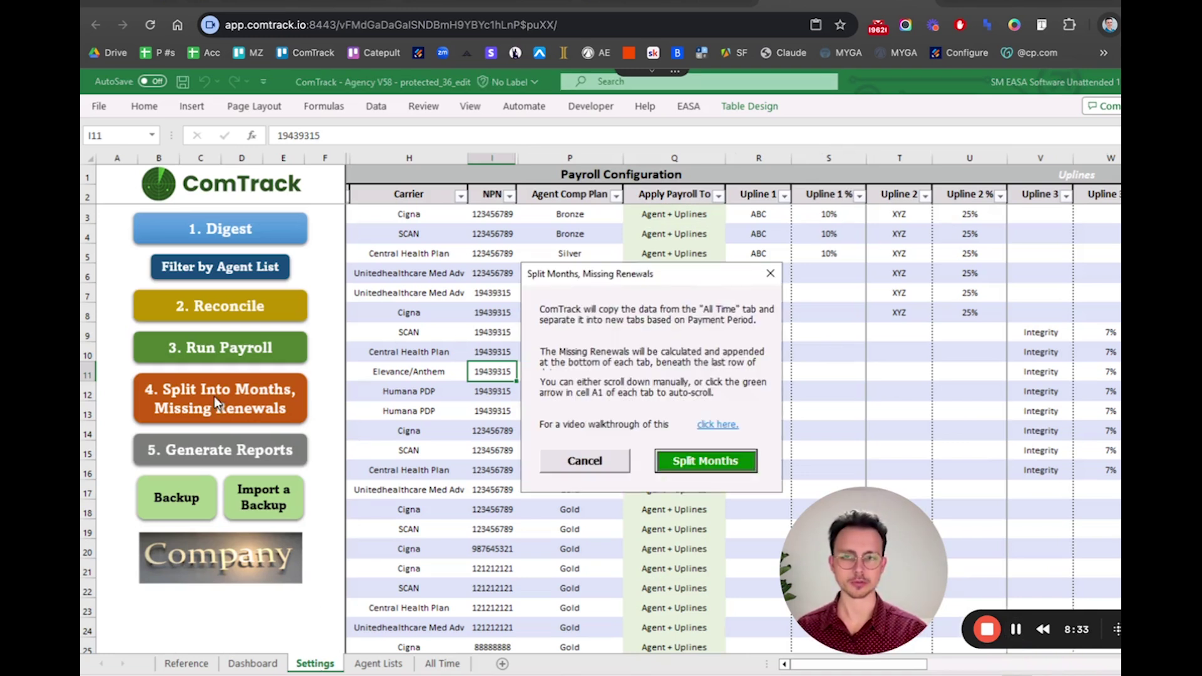
pyautogui.click(703, 463)
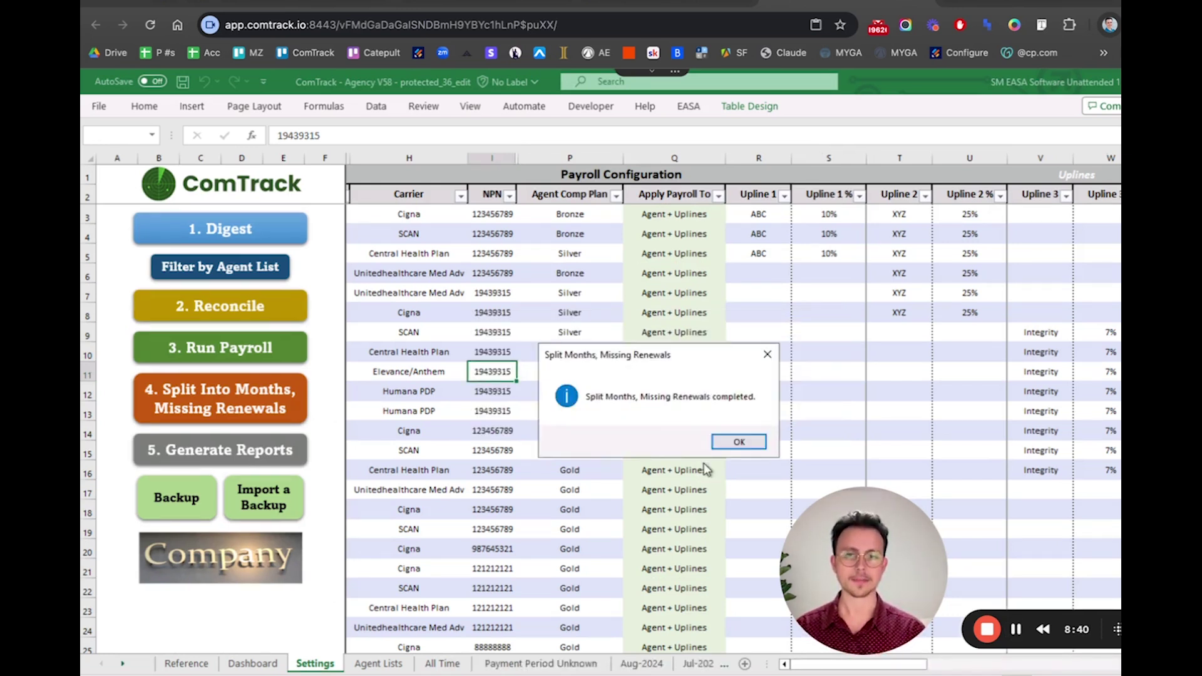
pyautogui.click(731, 445)
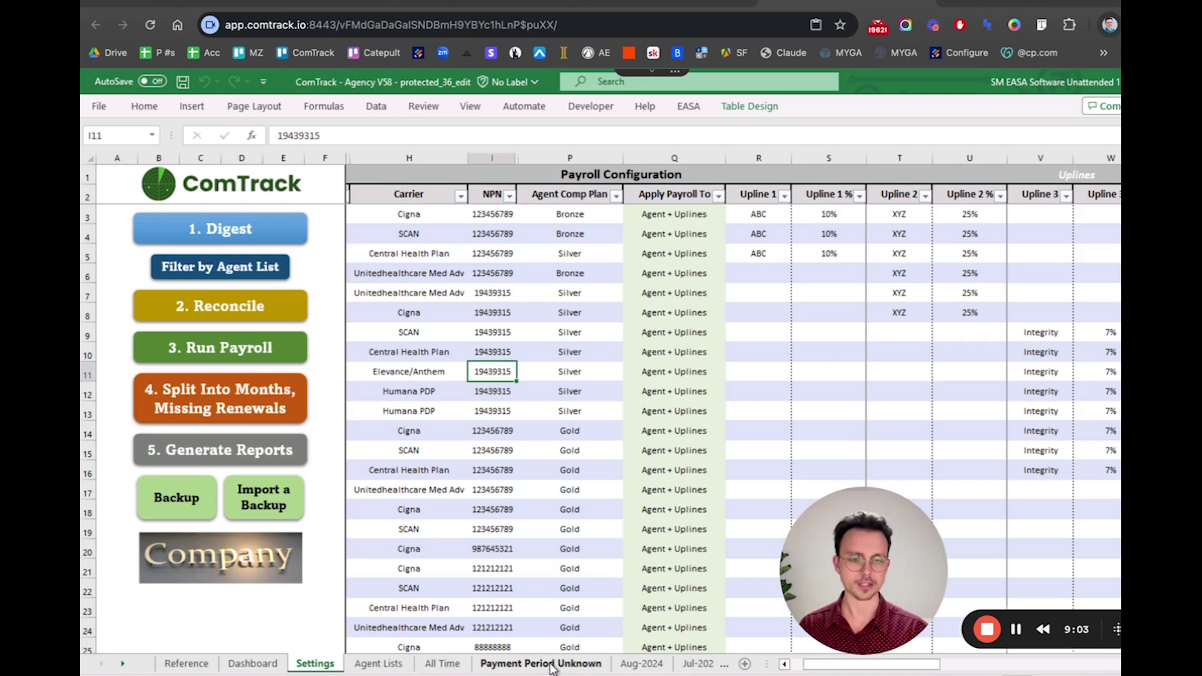
# - Open the Jun-2024 sheet and inspect its Payment Period column
pyautogui.click(124, 664)
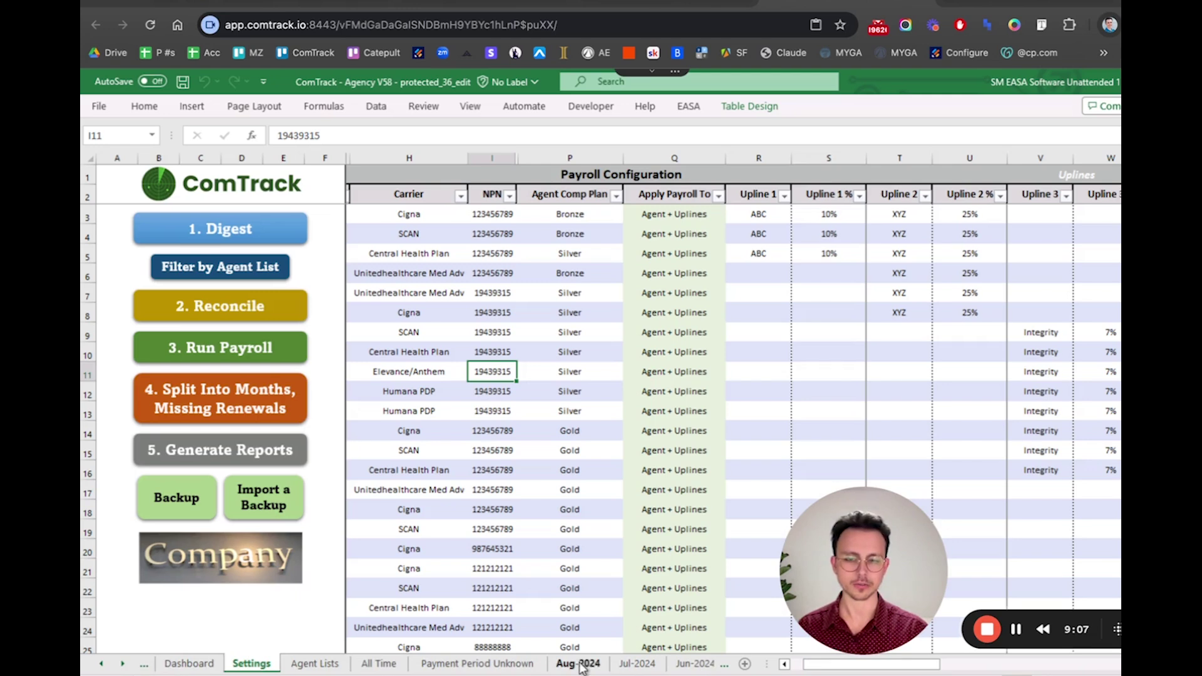
pyautogui.click(694, 667)
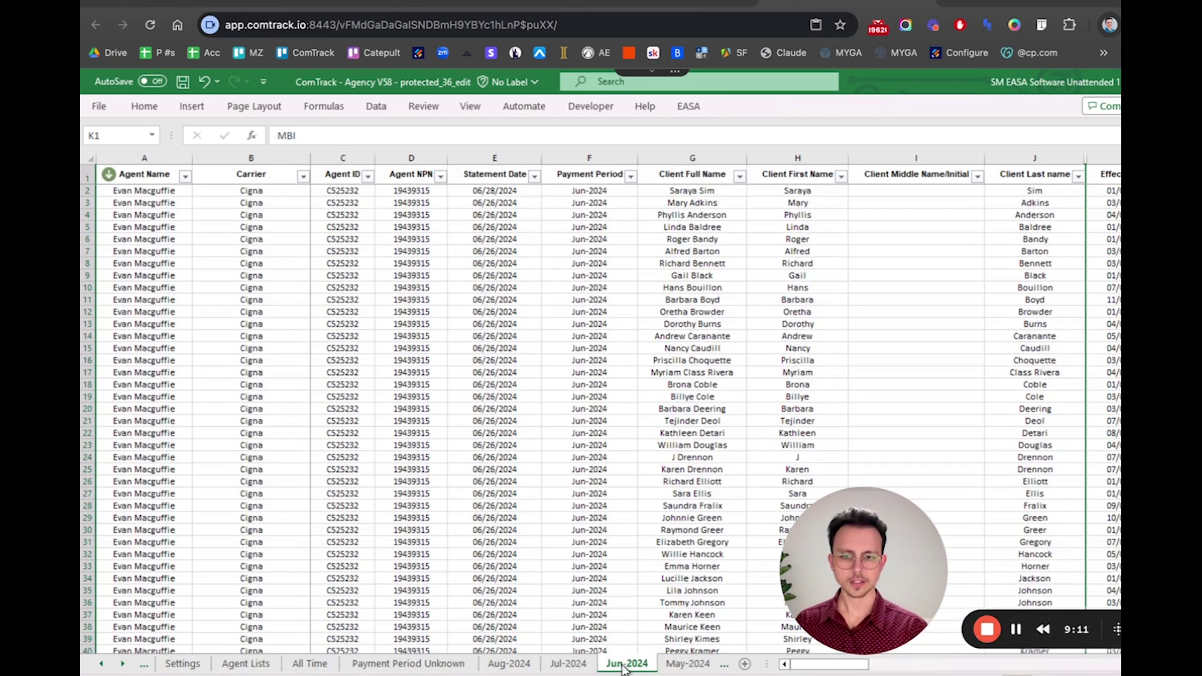
pyautogui.click(564, 481)
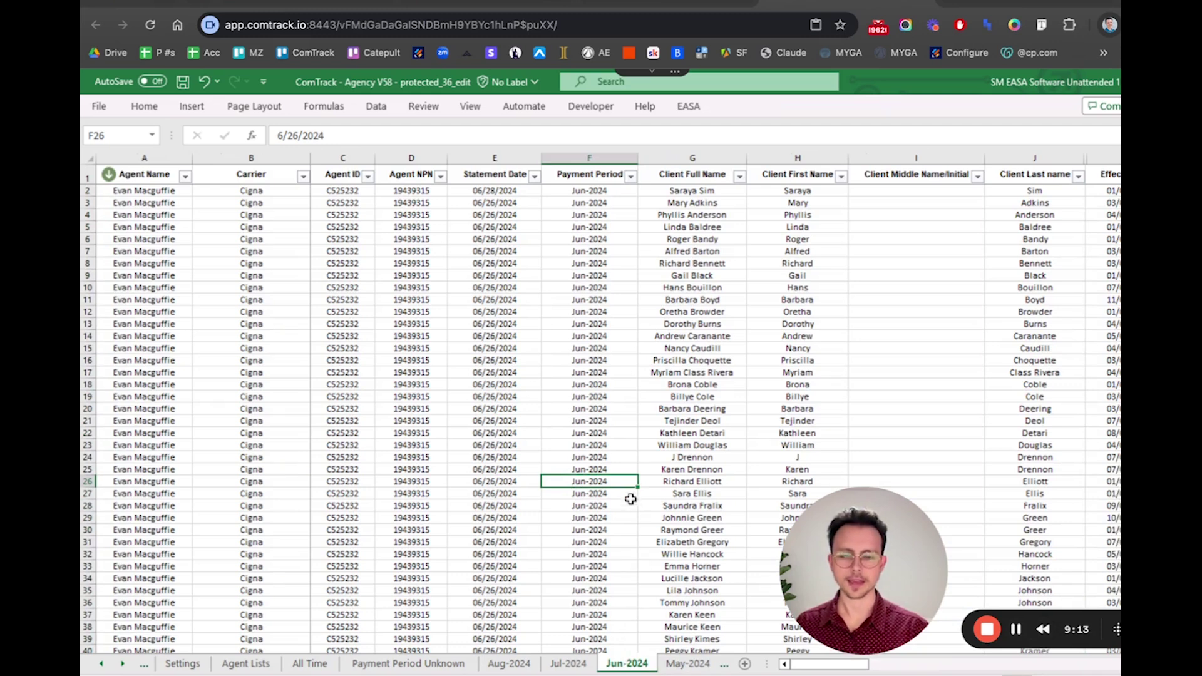
pyautogui.click(583, 157)
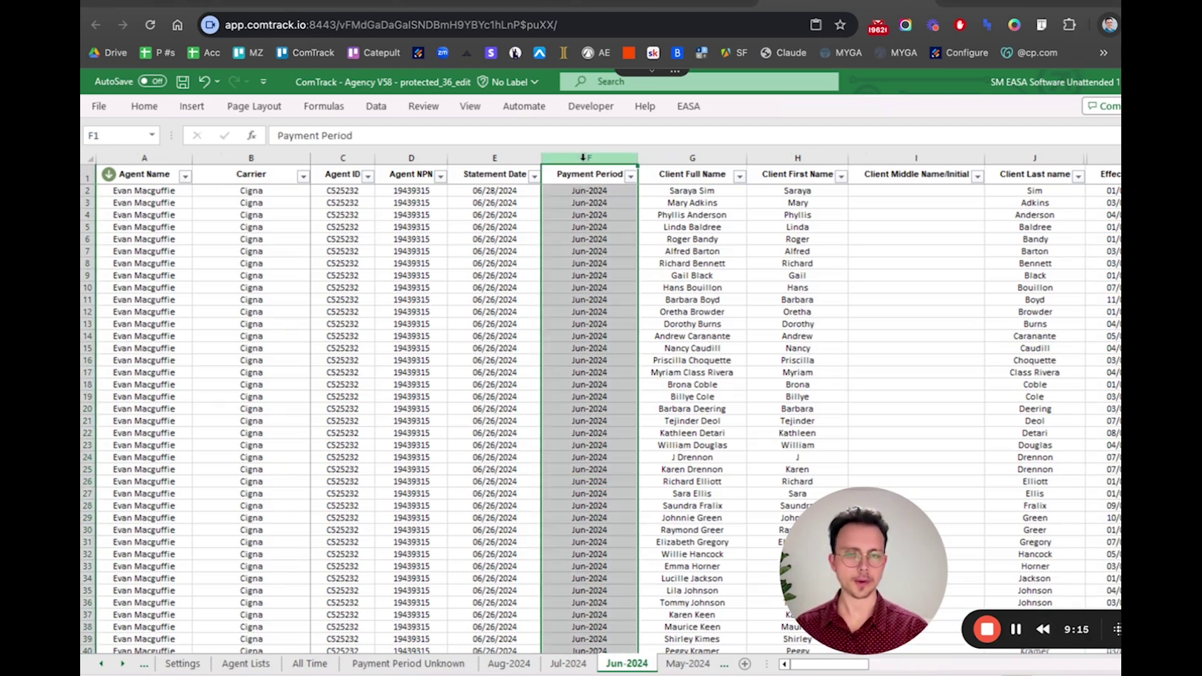
pyautogui.click(581, 433)
# - Look through the Jun-2024 records down to the Missing Renewals section, and use the jump arrow beside the Agent Name header to reach it
pyautogui.scroll(-8, 582, 426)
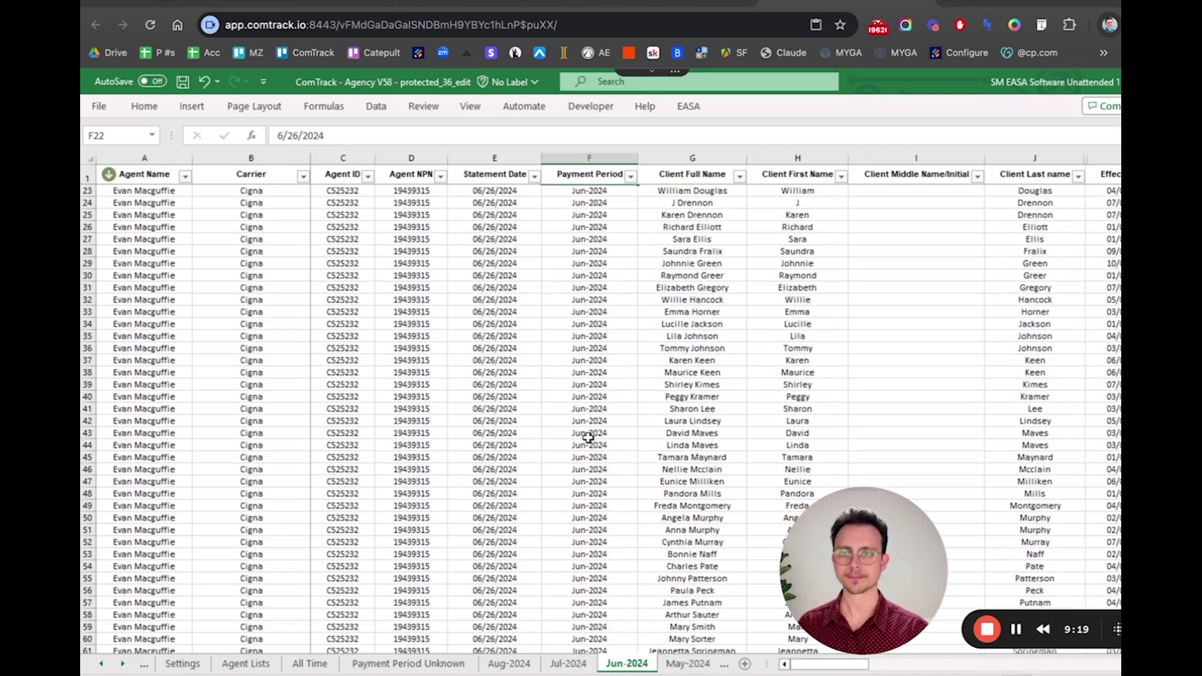
pyautogui.scroll(-17, 567, 416)
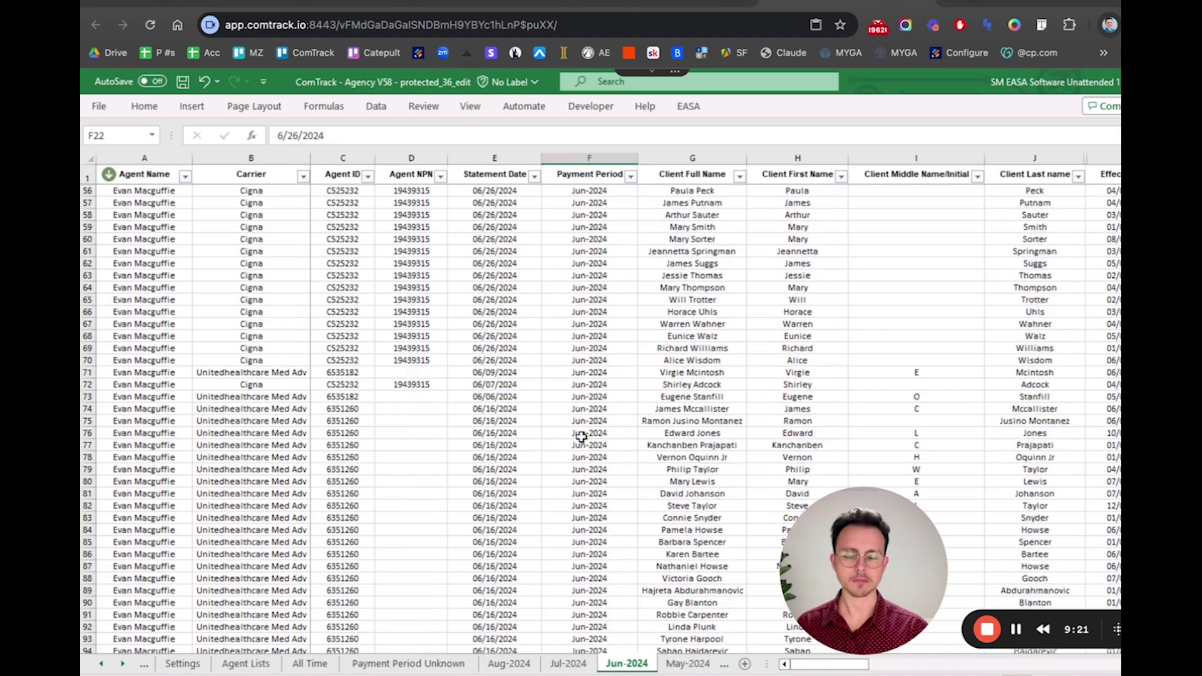
pyautogui.scroll(-20, 582, 436)
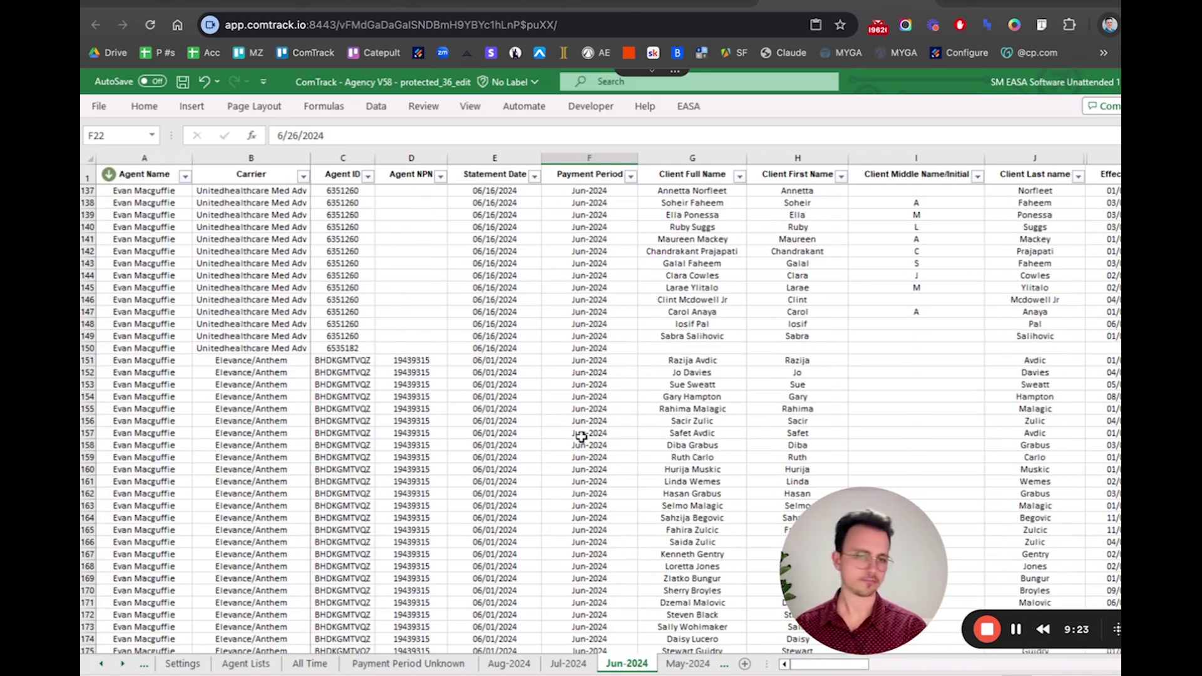
pyautogui.scroll(-8, 581, 436)
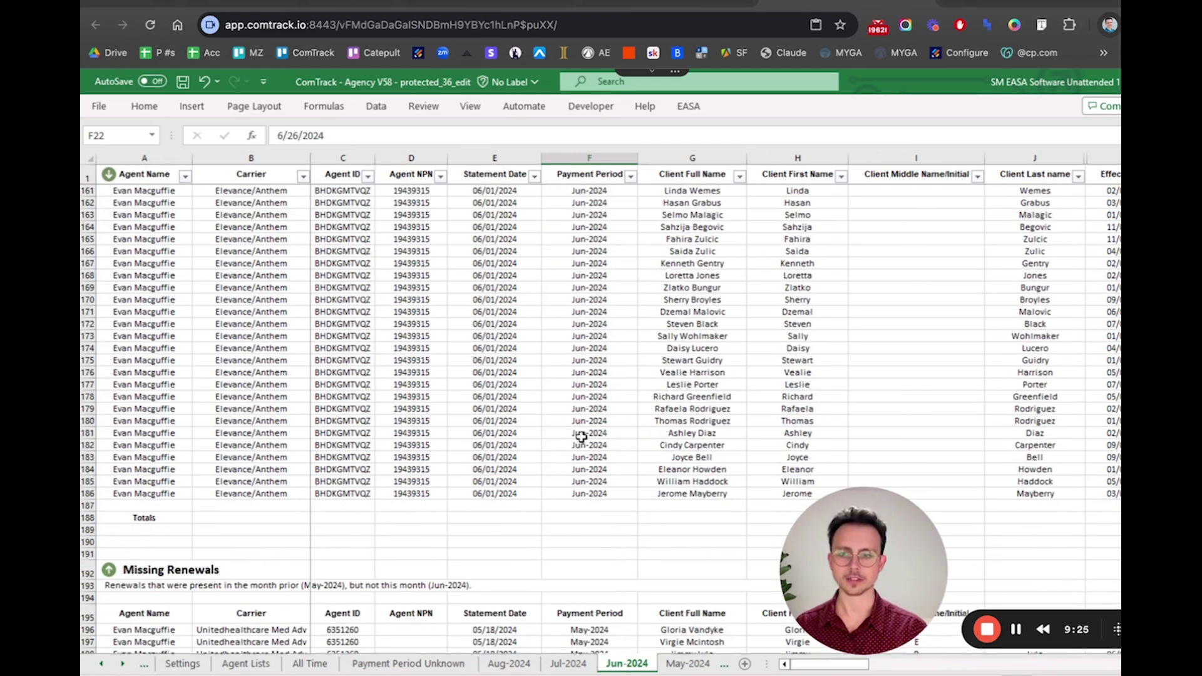
pyautogui.scroll(-5, 582, 437)
pyautogui.scroll(20, 581, 436)
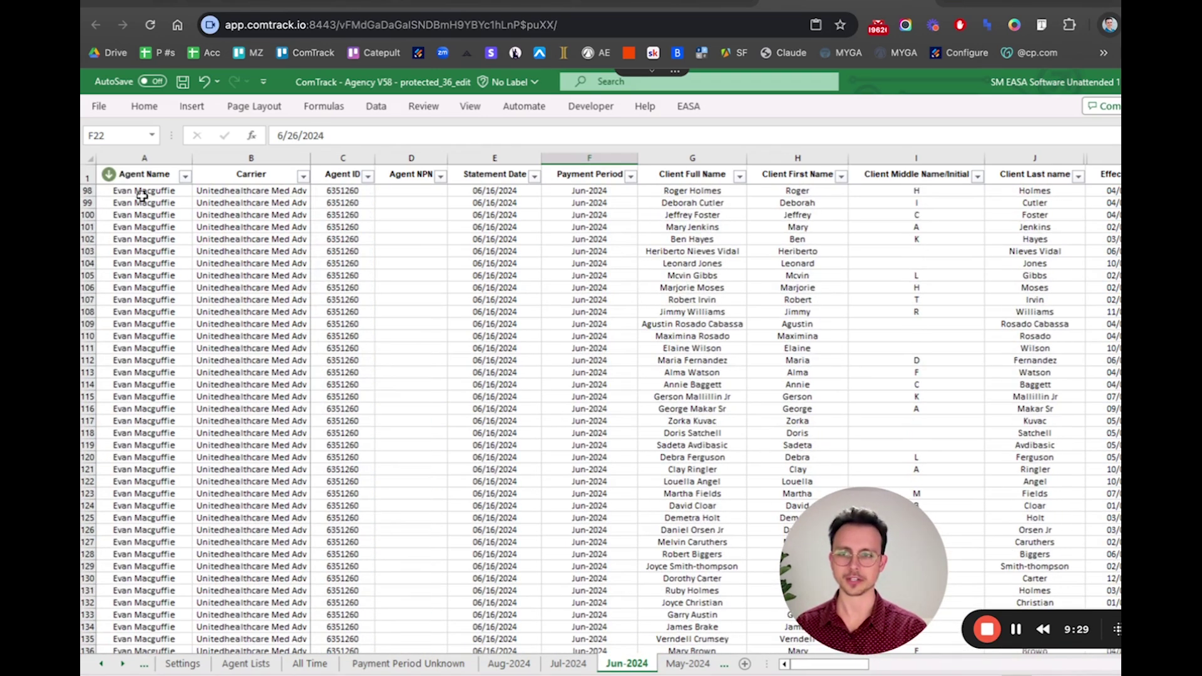
pyautogui.click(110, 176)
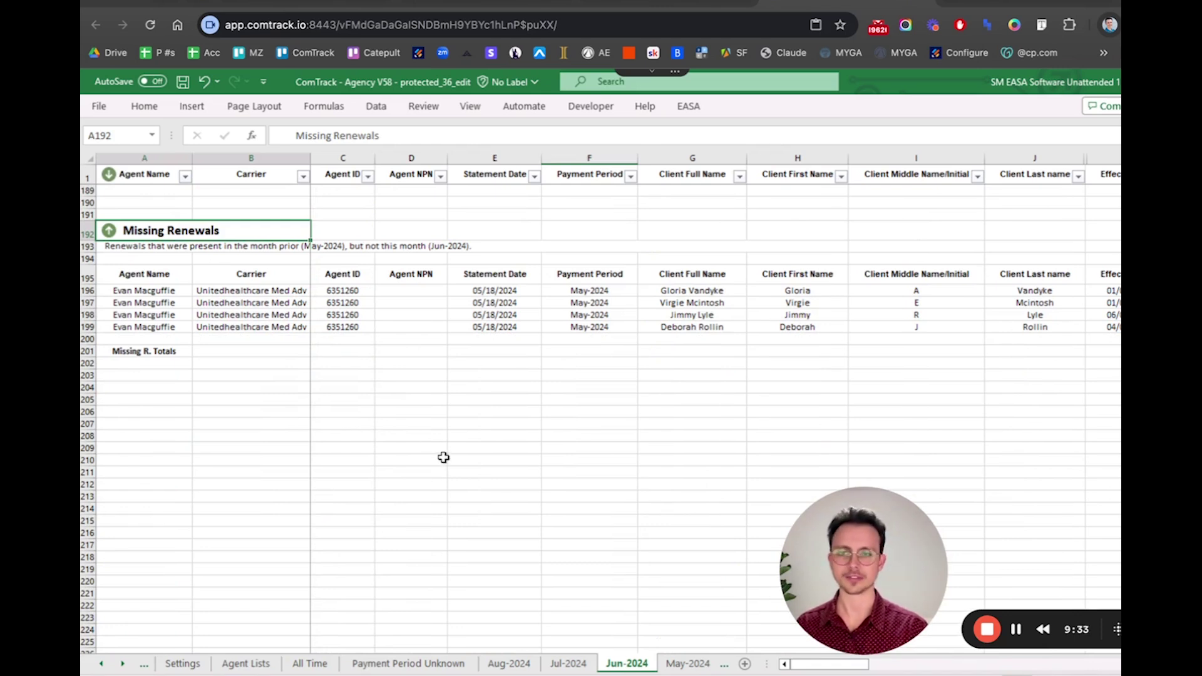
pyautogui.scroll(4, 450, 454)
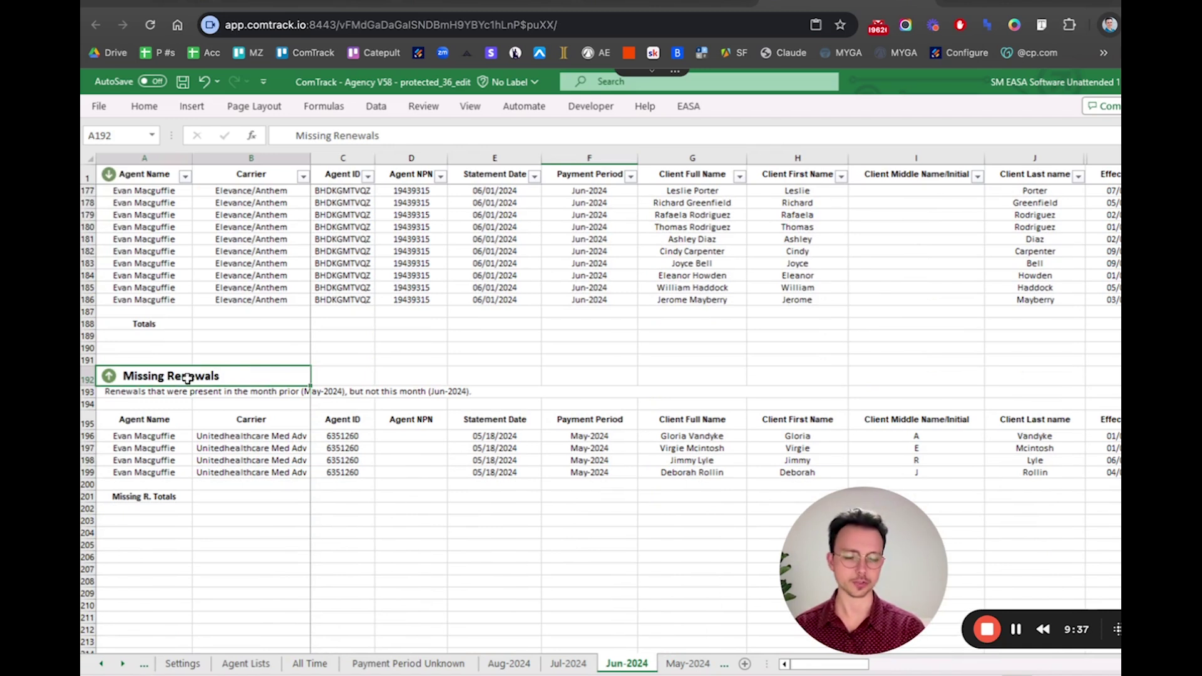
pyautogui.click(180, 392)
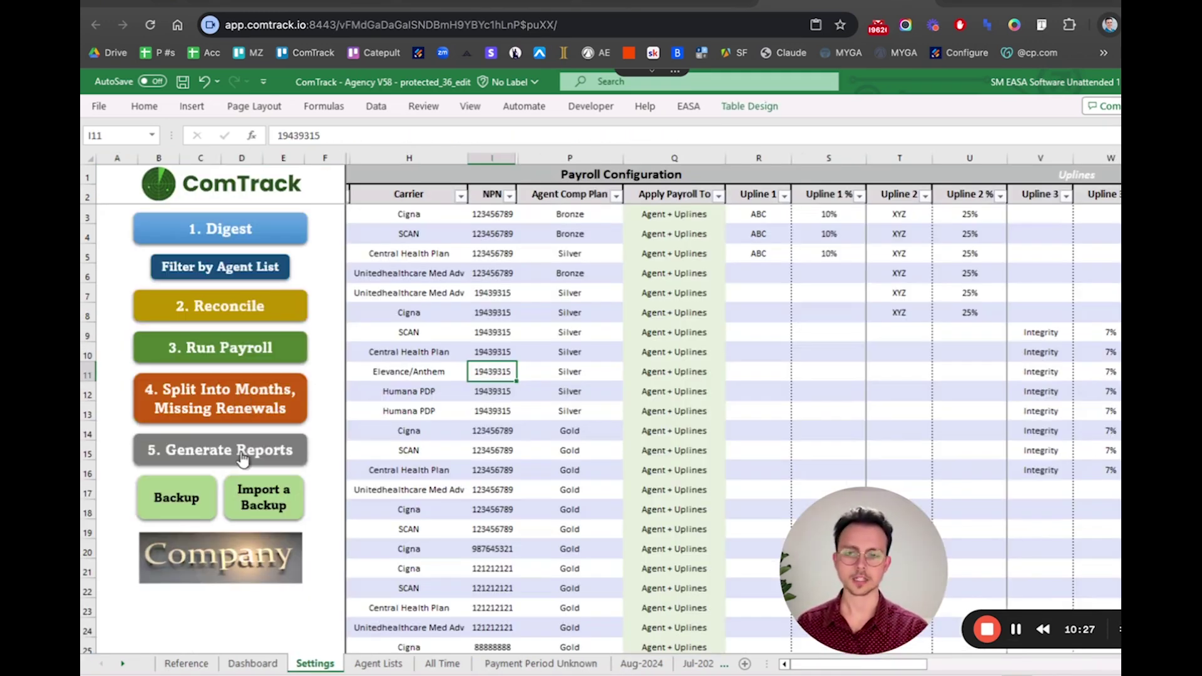
# - Paste the copied list of client names into the Client Full Name column of the Reference sheet, starting at H2
pyautogui.click(187, 664)
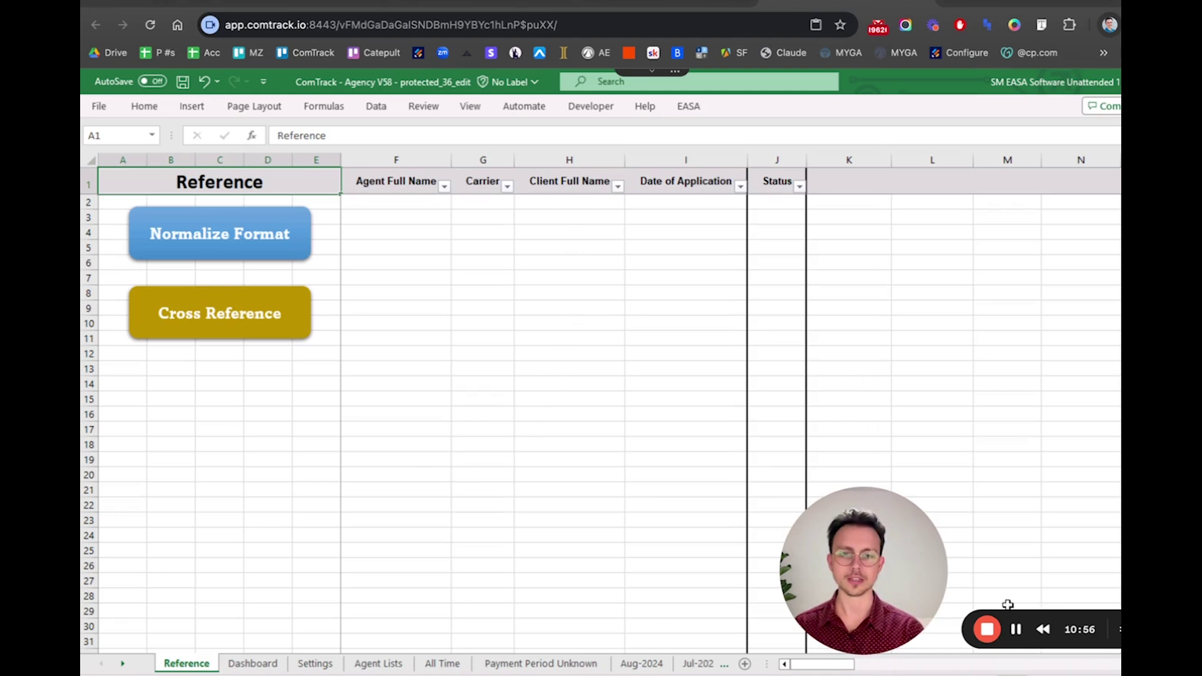
pyautogui.click(580, 206)
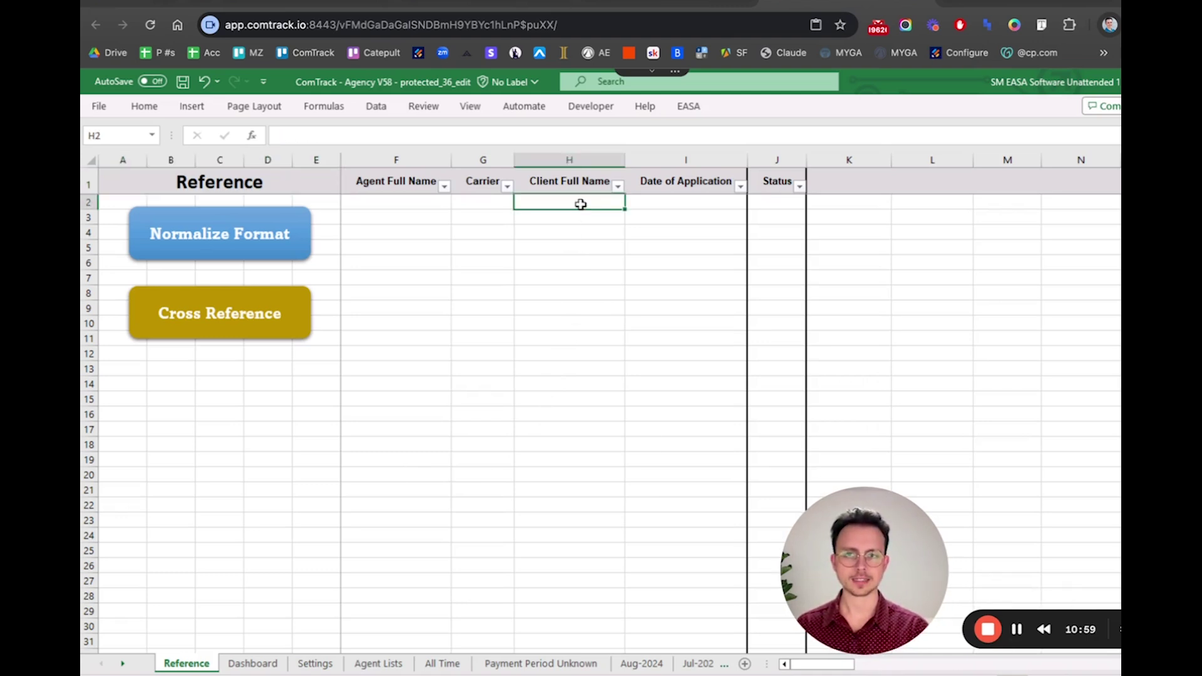
pyautogui.rightClick(585, 213)
pyautogui.click(641, 306)
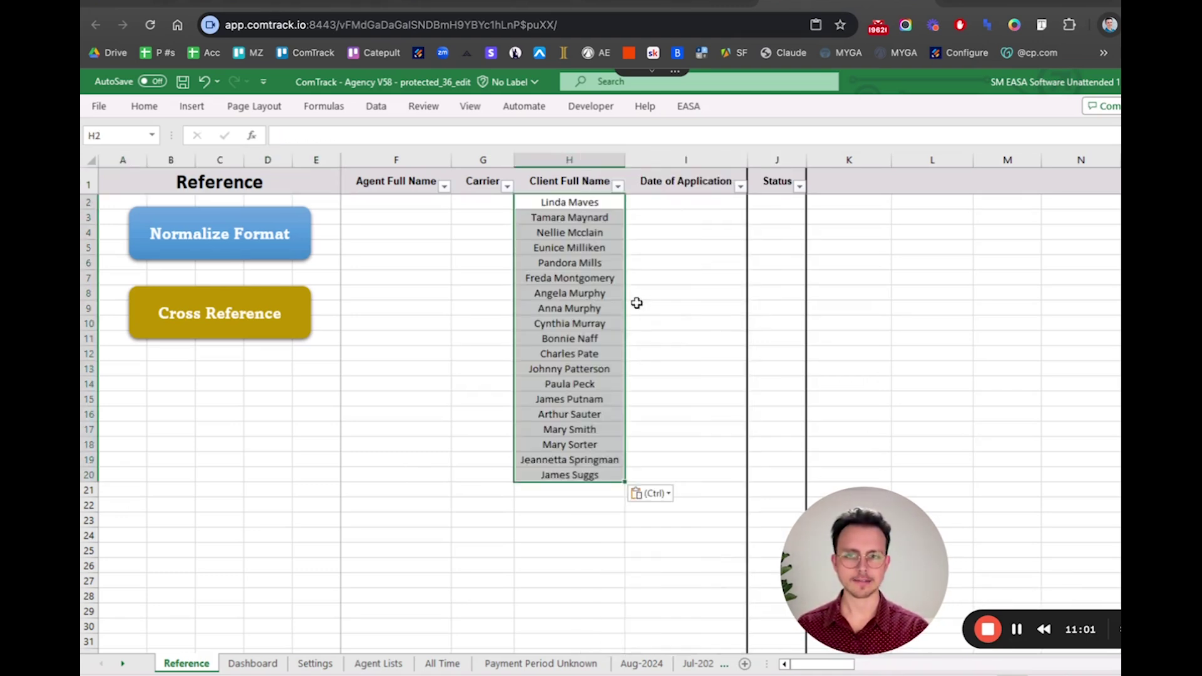
pyautogui.click(573, 539)
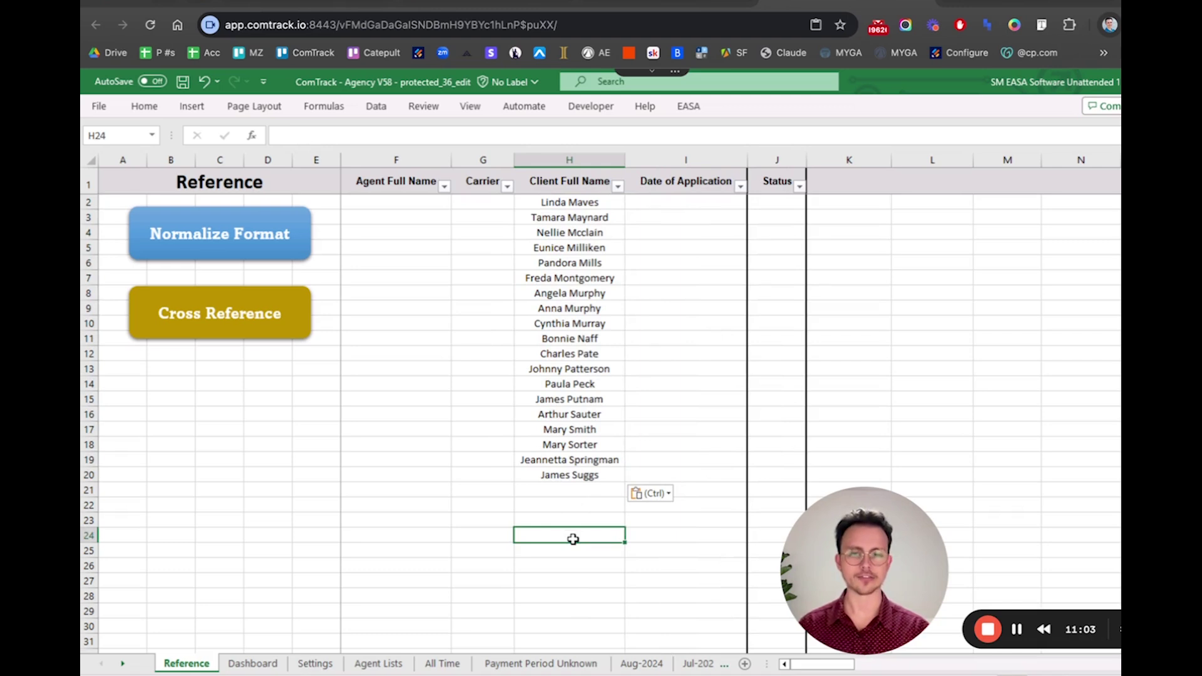
# - Run Cross Reference on the pasted client names and dismiss the completion message
pyautogui.click(210, 328)
pyautogui.click(707, 463)
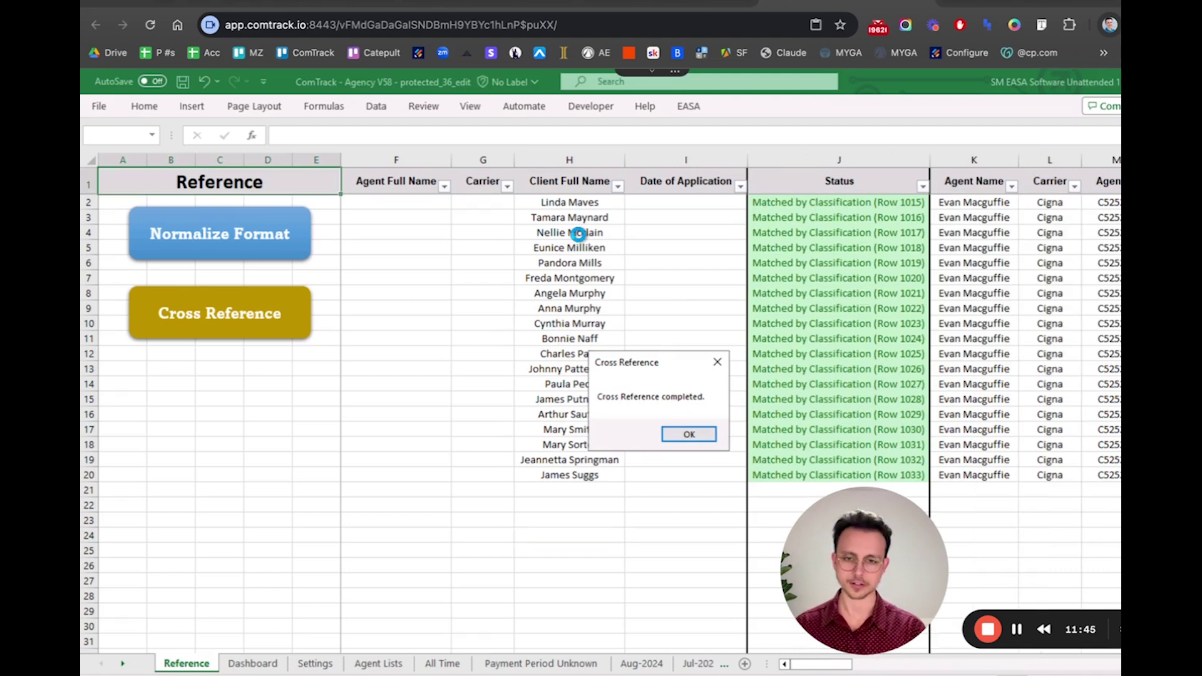
pyautogui.click(689, 435)
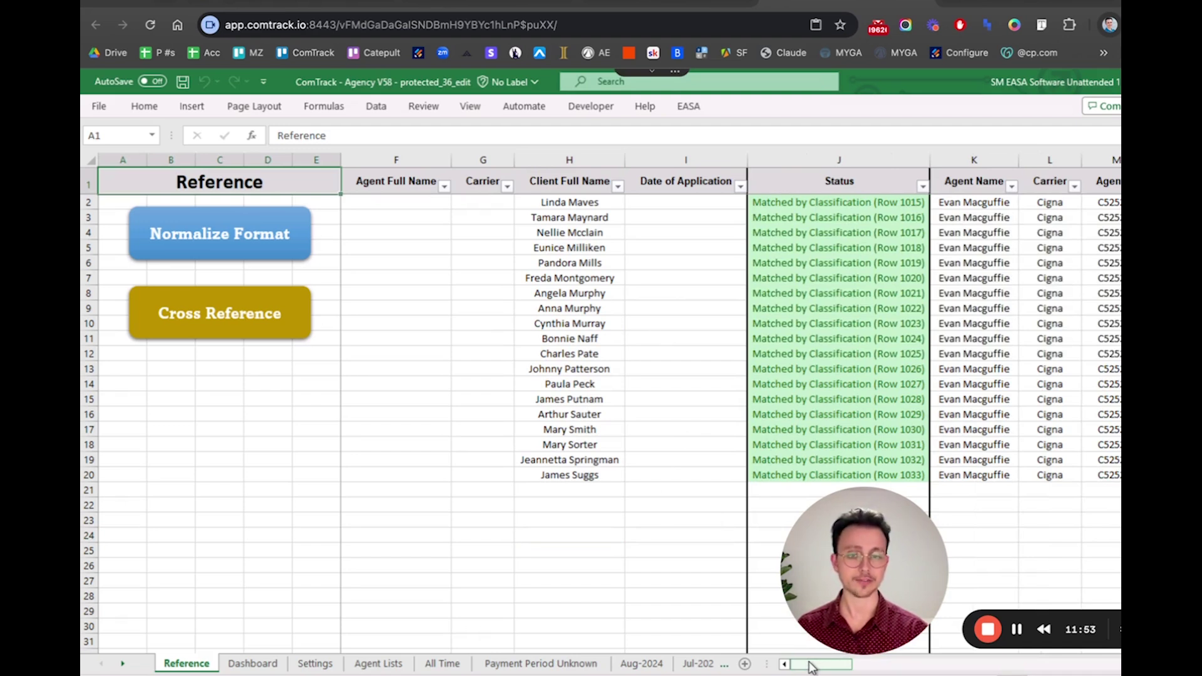
# - Replace the client full name in H14 of the Reference sheet with a different client name
pyautogui.click(583, 387)
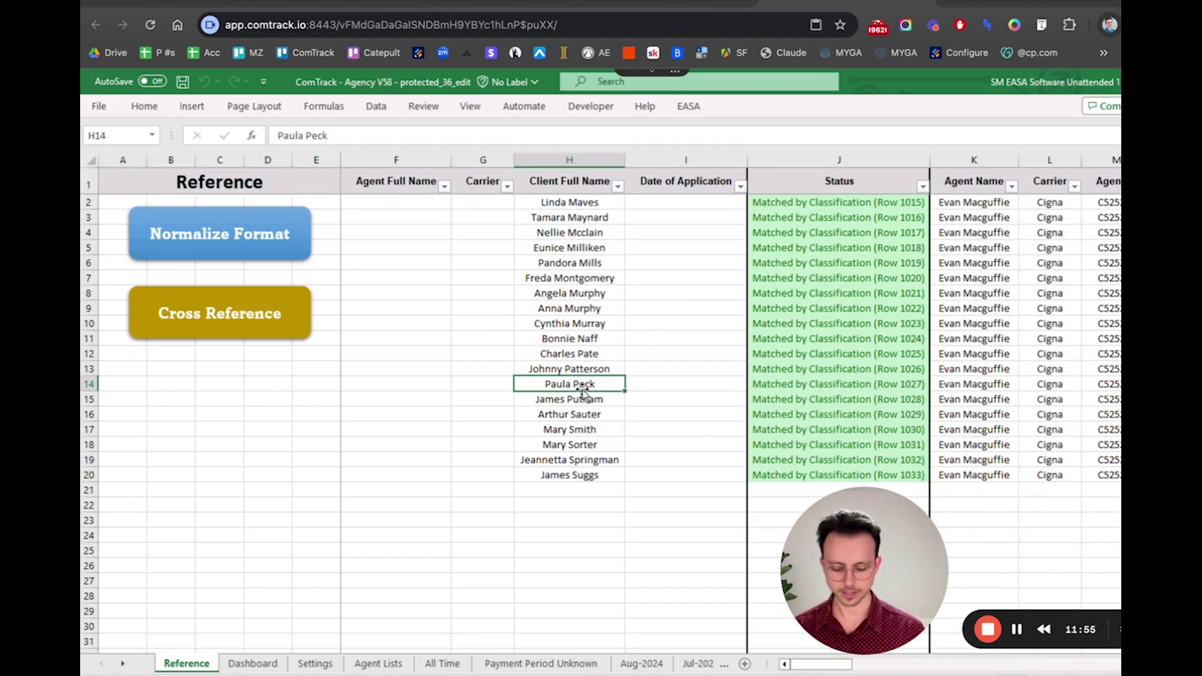
pyautogui.write('John Smith')
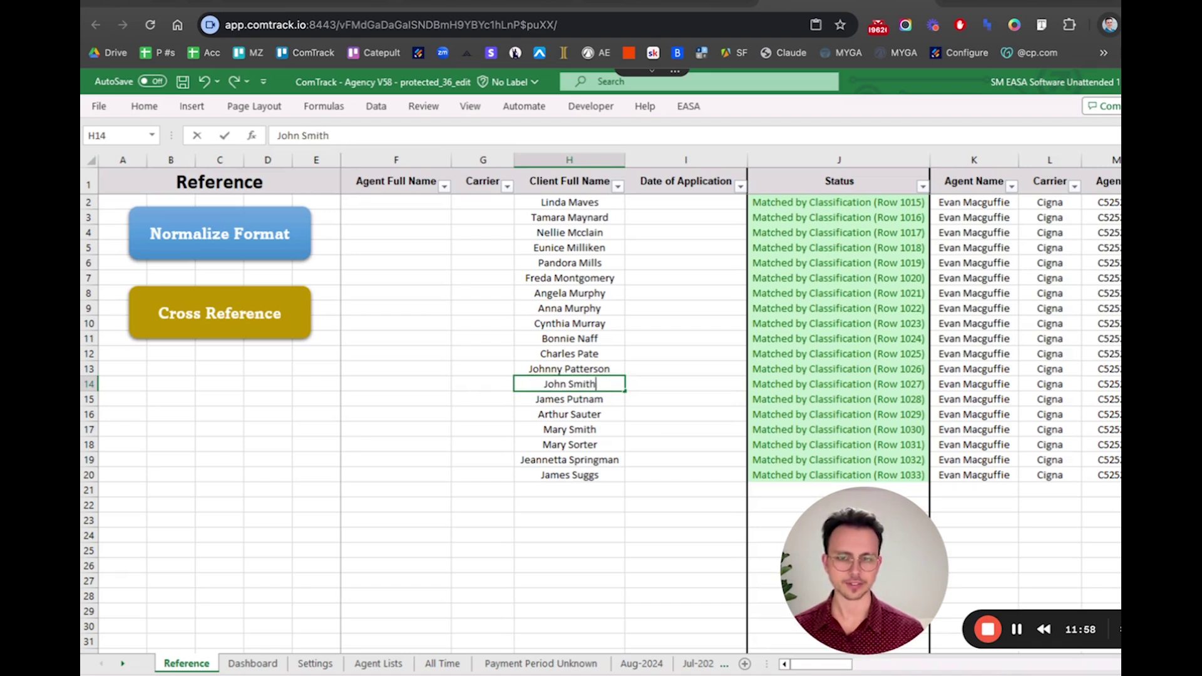
pyautogui.press('Return')
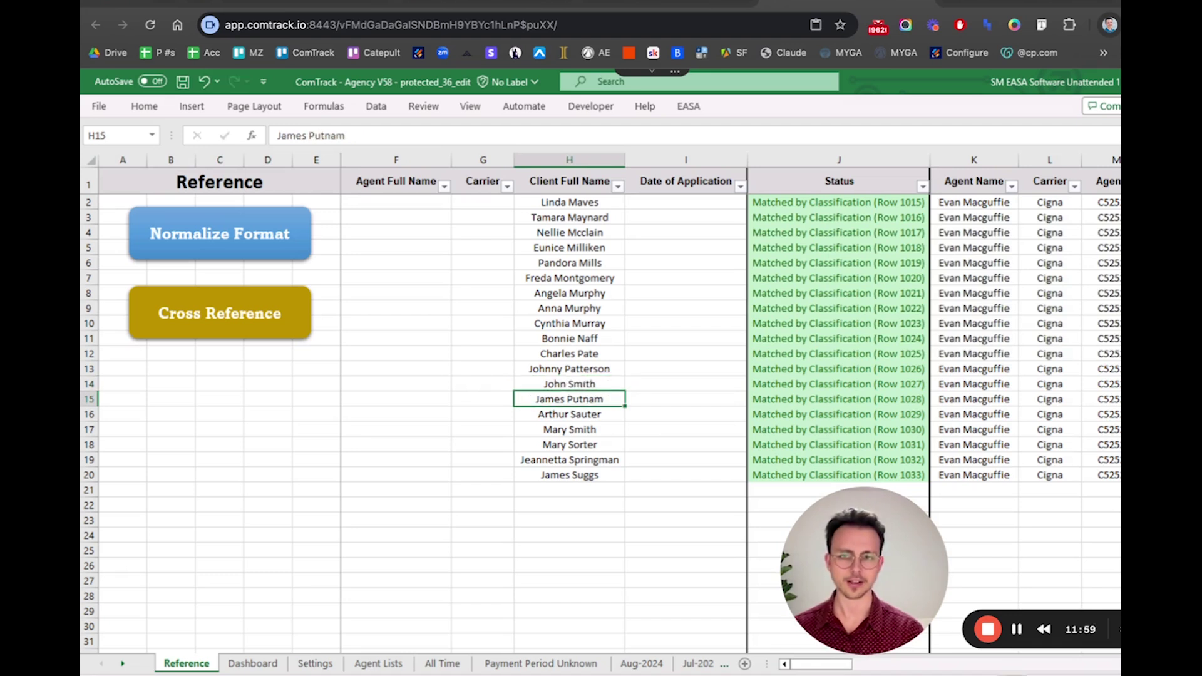
# - Run Cross Reference again on the edited client list and dismiss the completion message
pyautogui.click(245, 335)
pyautogui.click(704, 461)
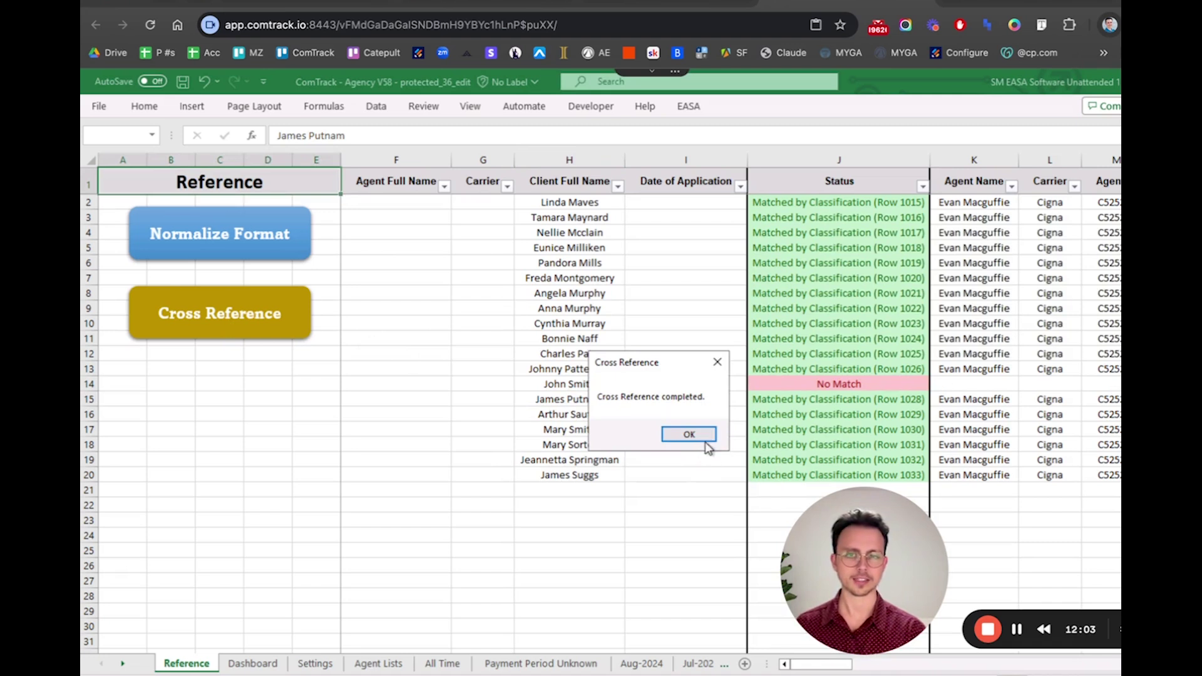
pyautogui.click(700, 437)
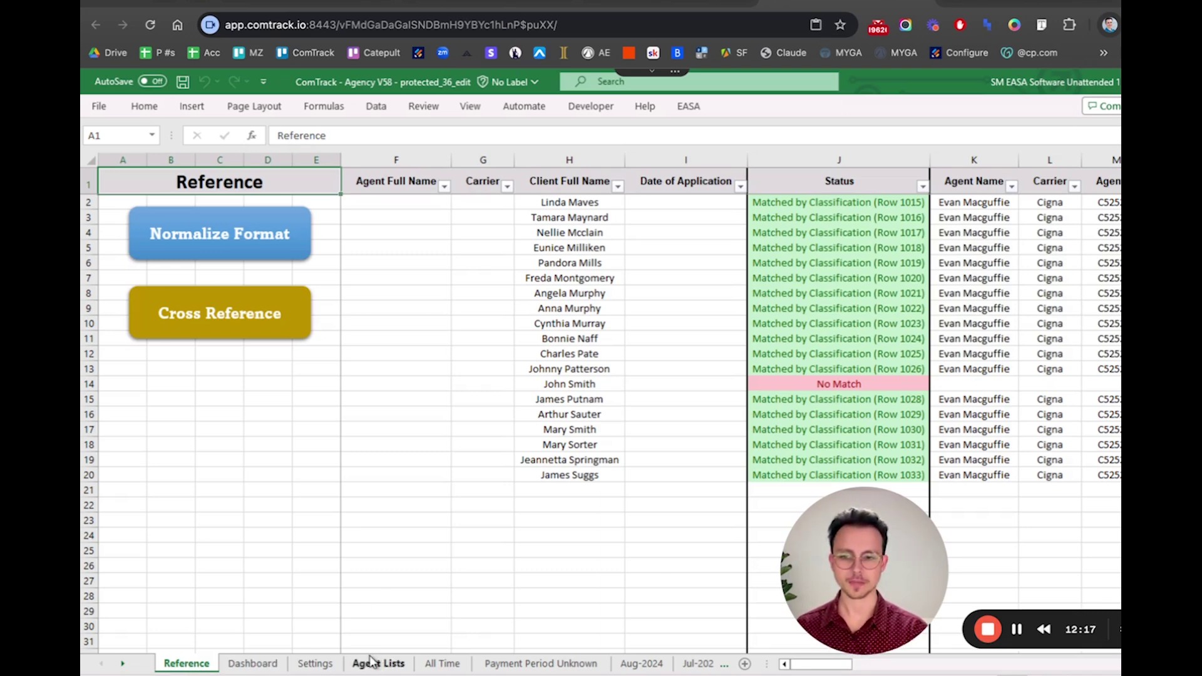
# - Go to the Settings sheet and open Generate Reports to read the agent and upline report options
pyautogui.click(320, 664)
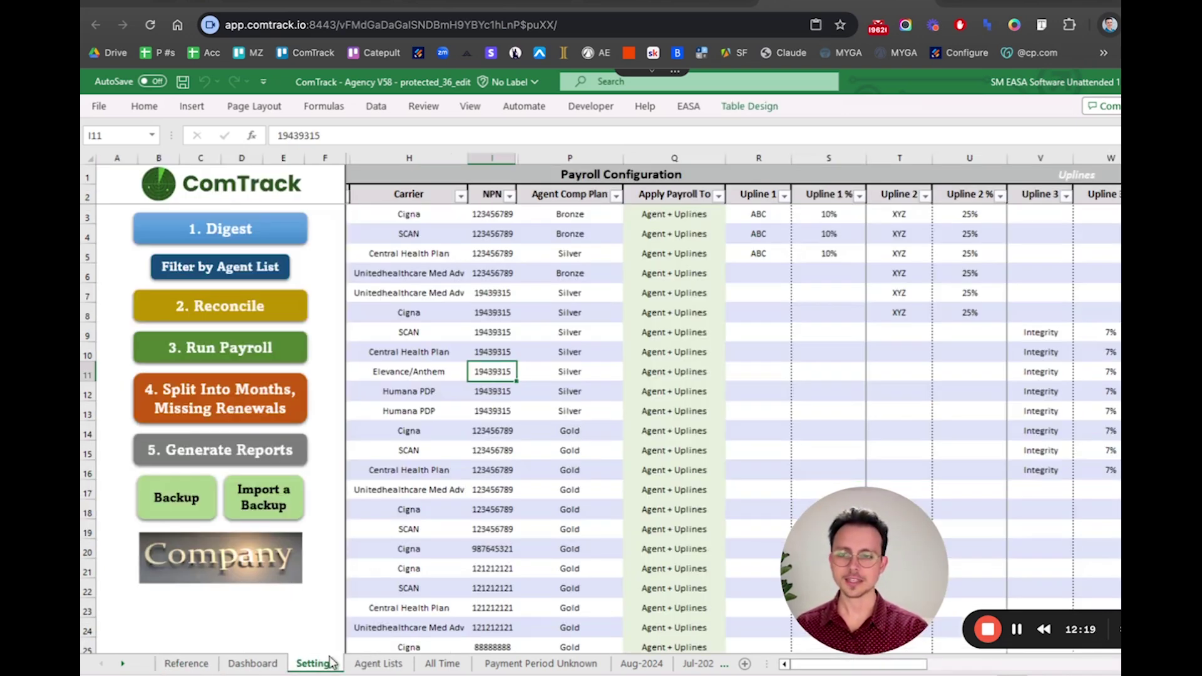
pyautogui.click(220, 459)
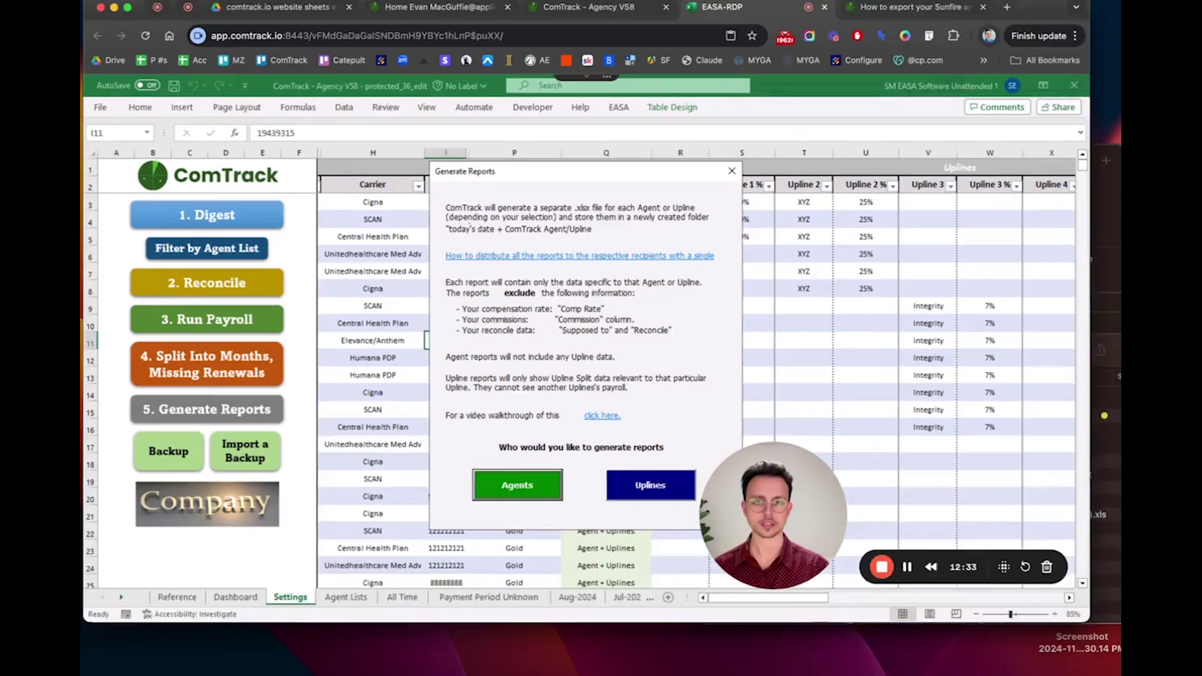
# - Switch to the Finder window showing Downloads and open the 09-30-2024 Agents ComTrack Report folder
pyautogui.hotkey('ctrl', 'Up')
pyautogui.click(770, 449)
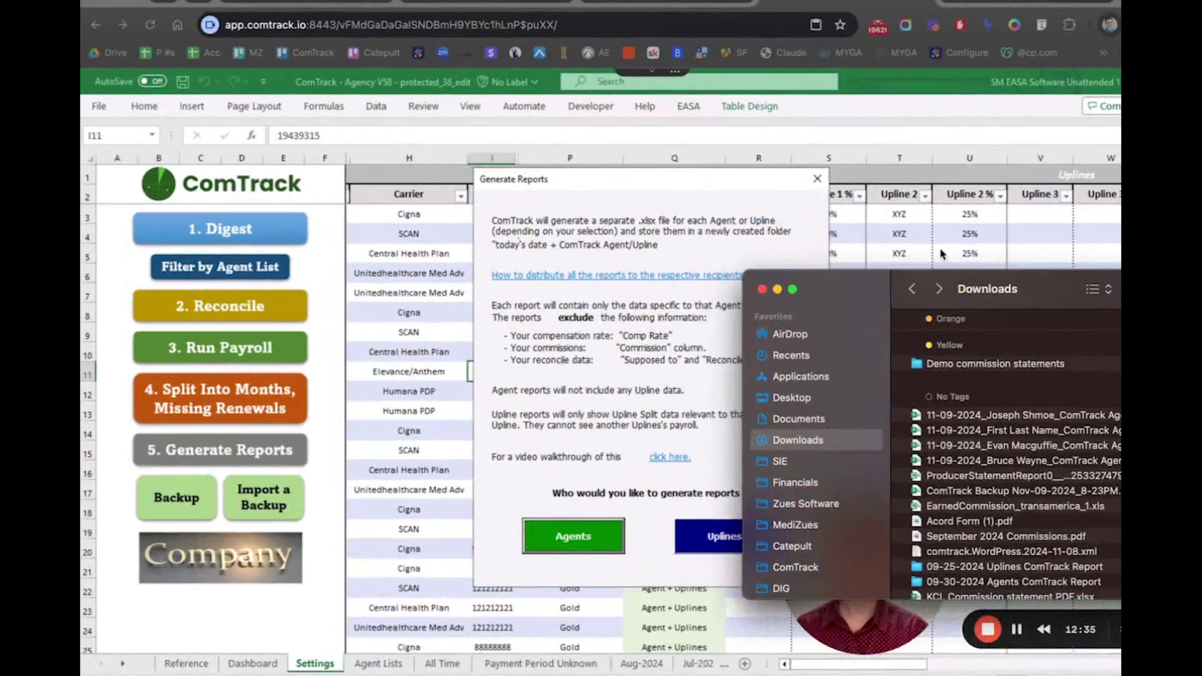
pyautogui.moveTo(853, 286); pyautogui.dragTo(760, 220)
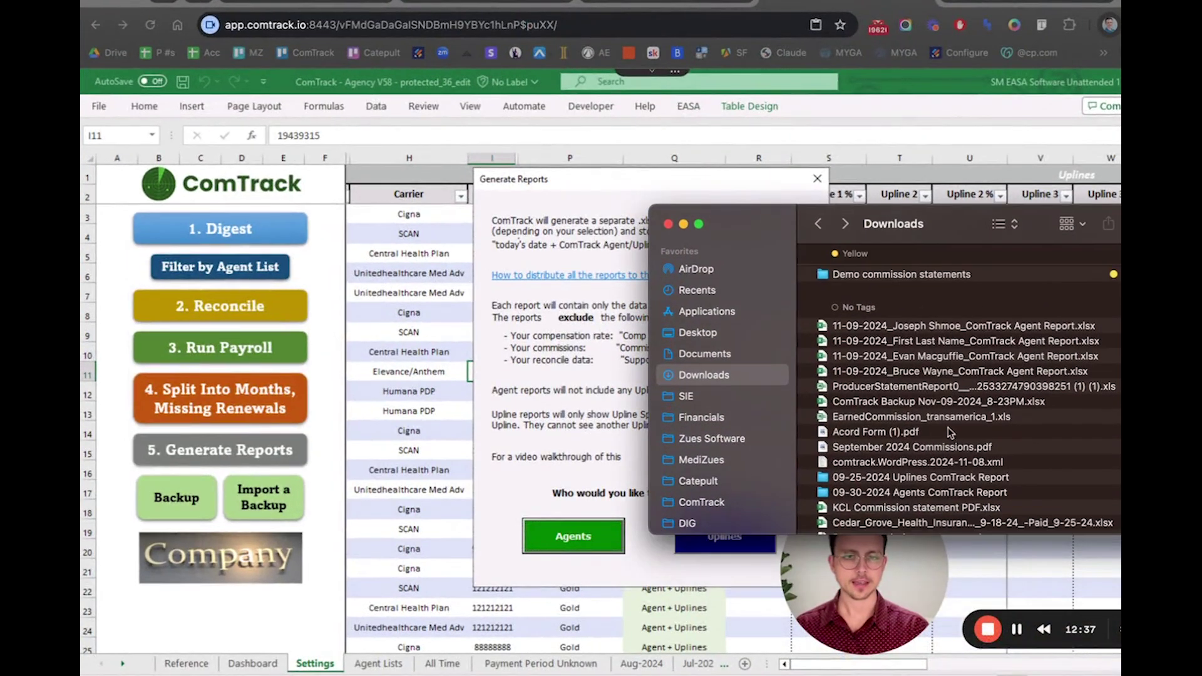
pyautogui.scroll(-1, 996, 429)
pyautogui.click(882, 478)
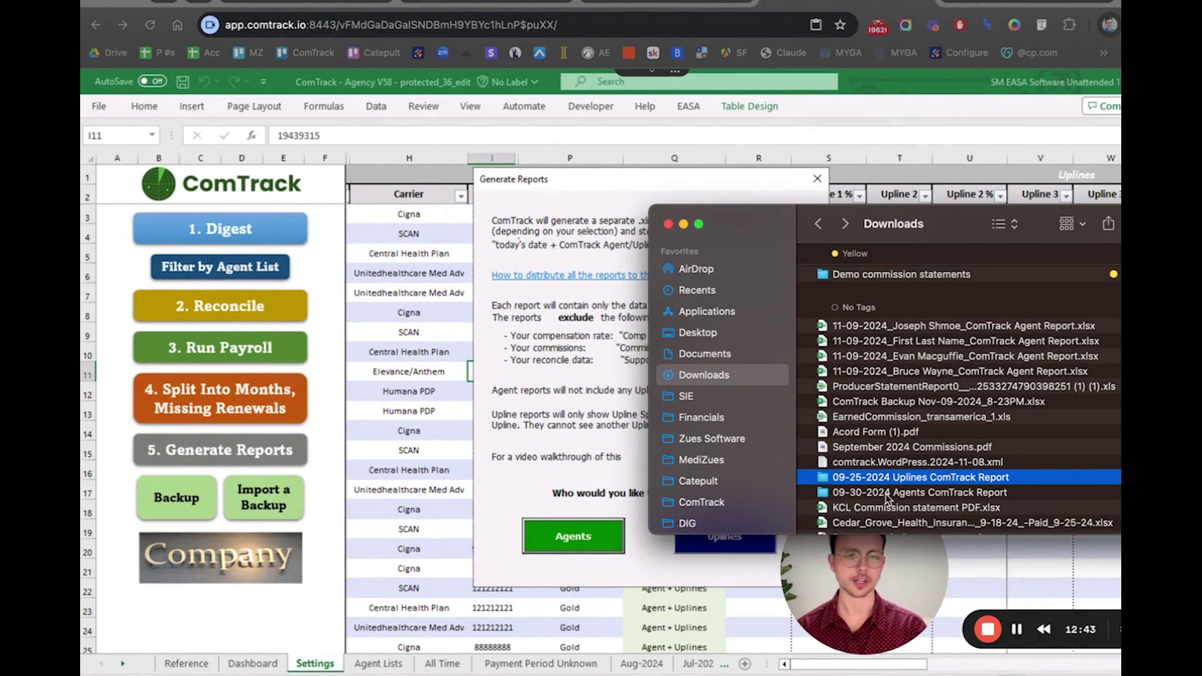
pyautogui.doubleClick(886, 495)
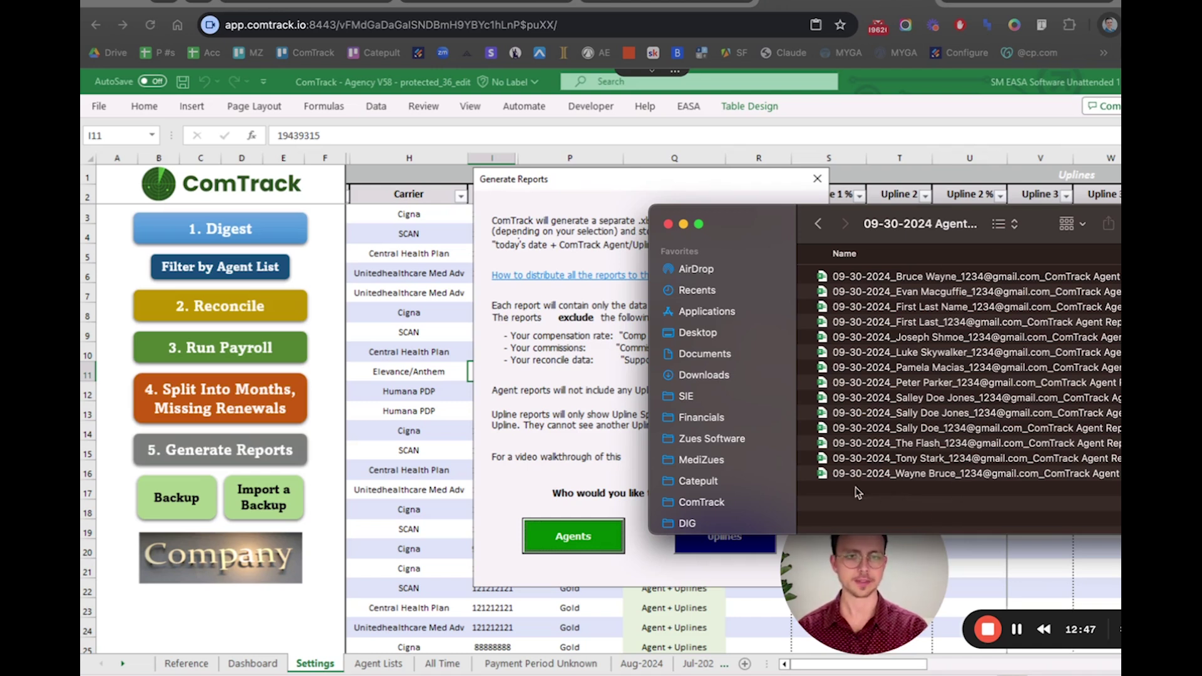
# - Open the second agent's report file and preview its dashboard filtered to Aetna (prod world agent), clearing the carrier filter again
pyautogui.click(918, 294)
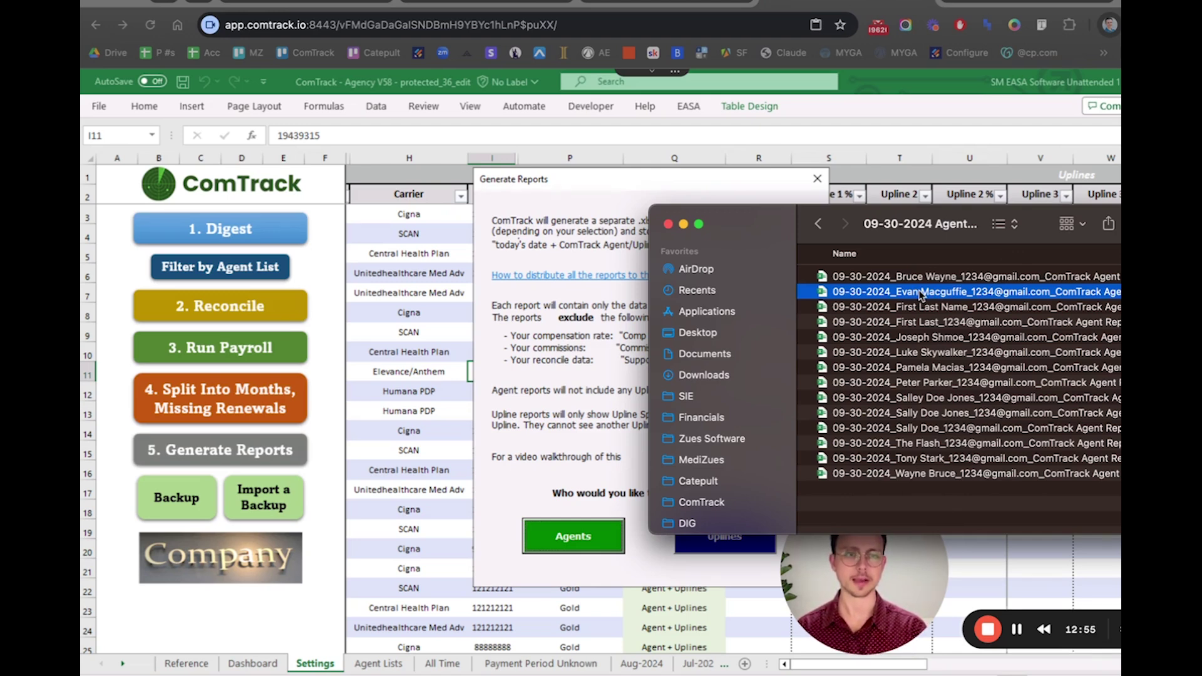
pyautogui.doubleClick(921, 296)
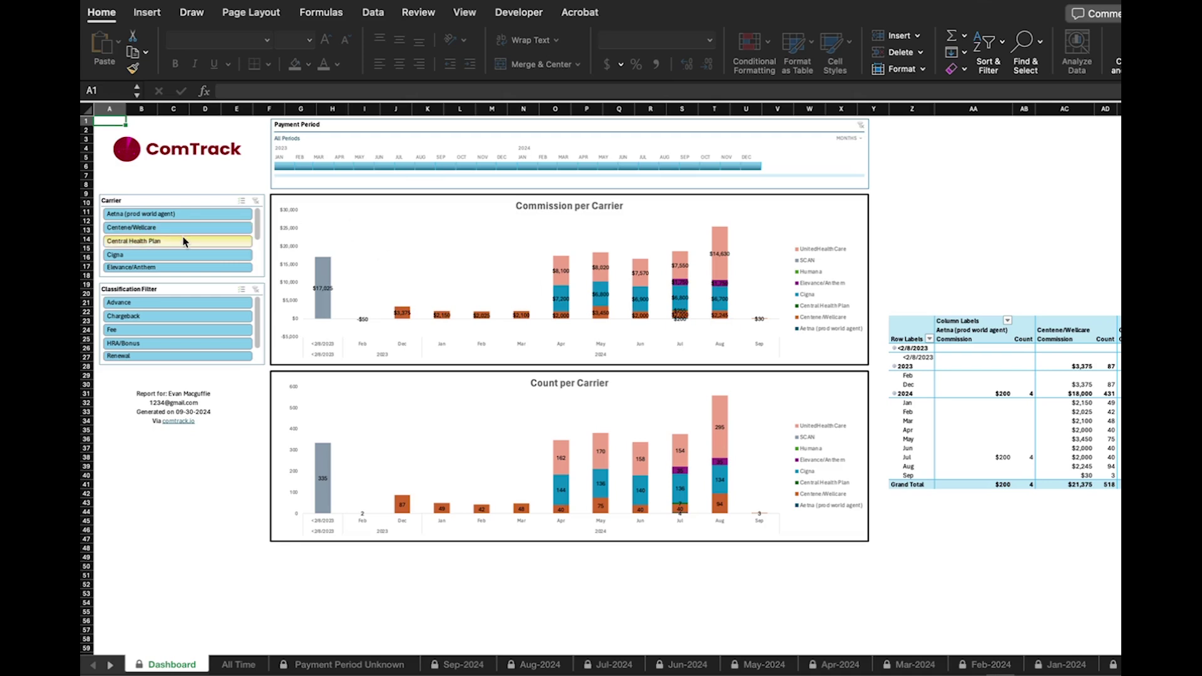
pyautogui.click(185, 215)
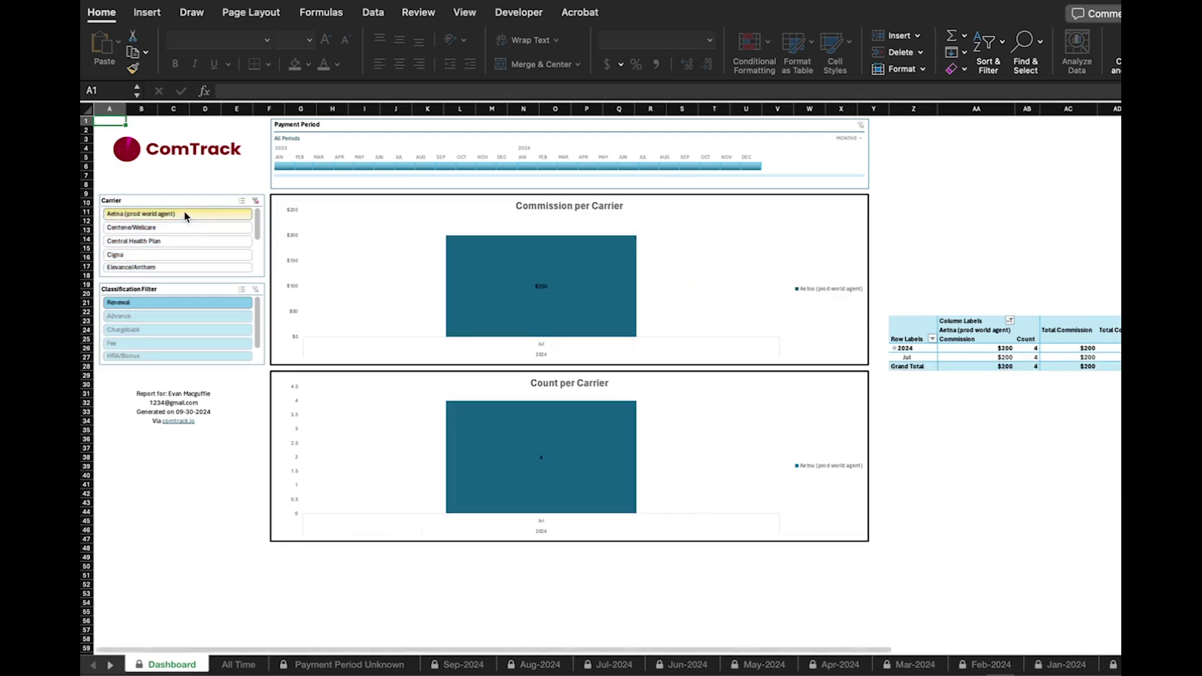
pyautogui.click(256, 201)
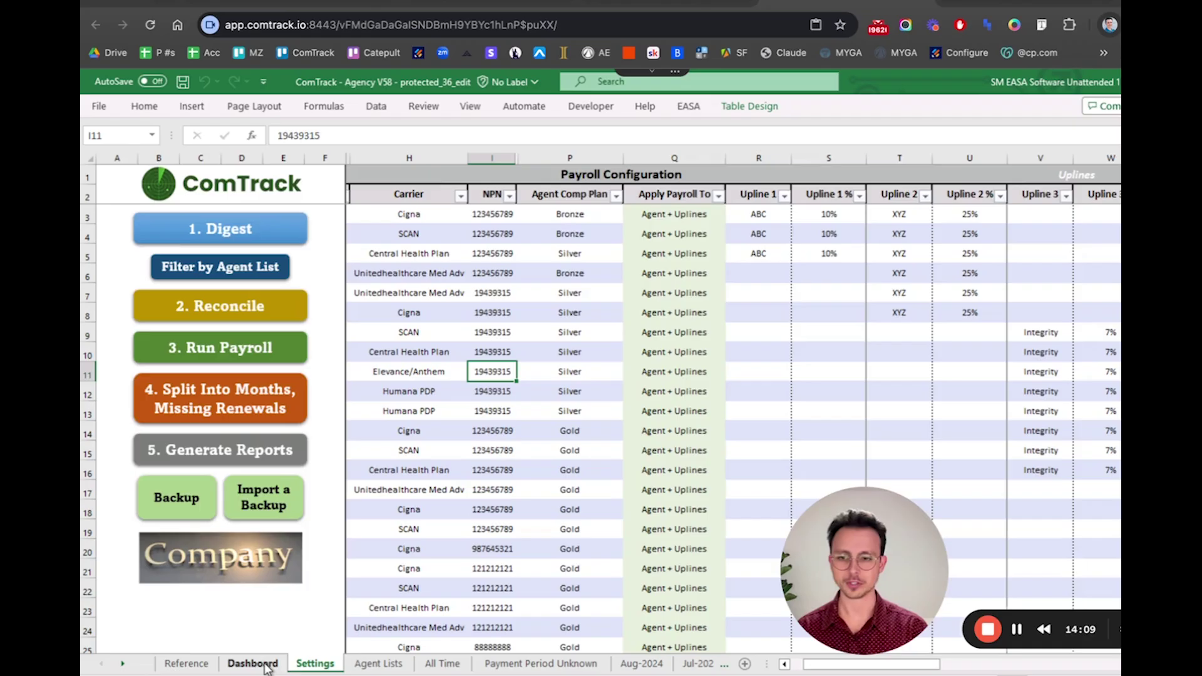
# - Filter the ComTrack Dashboard sheet to the Jan - Oct 2024 payment period and exclude the carriers Elevance/Anthem and Humana PDP
pyautogui.click(253, 663)
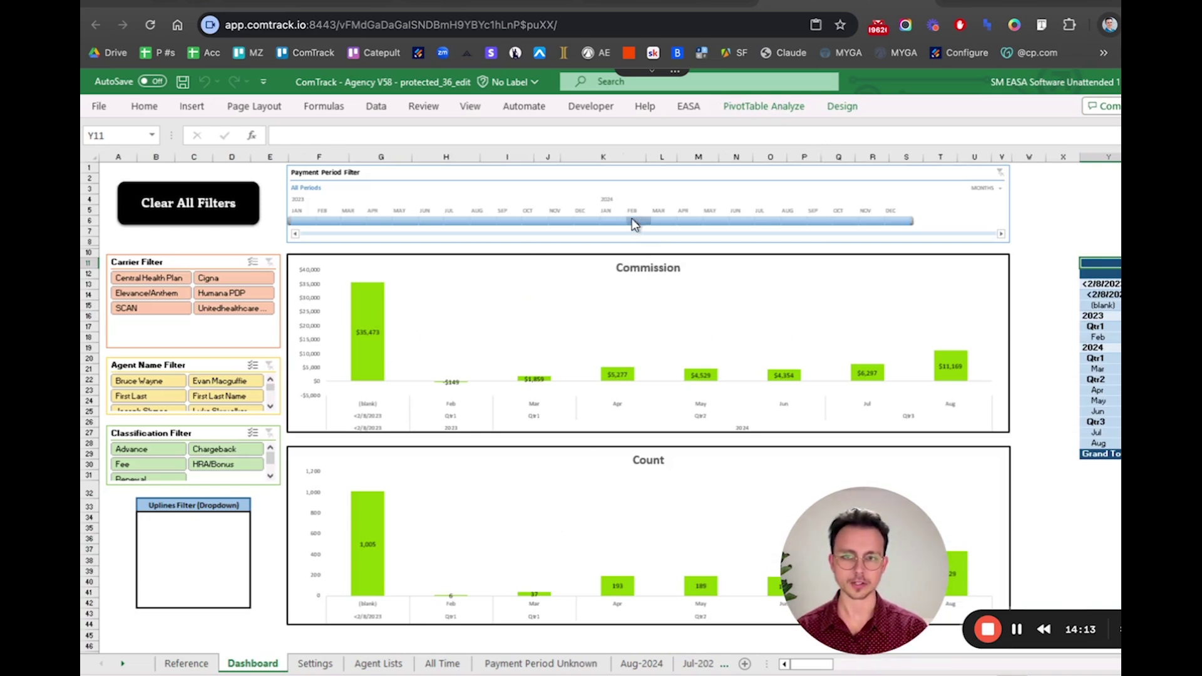
pyautogui.moveTo(611, 222); pyautogui.dragTo(844, 226)
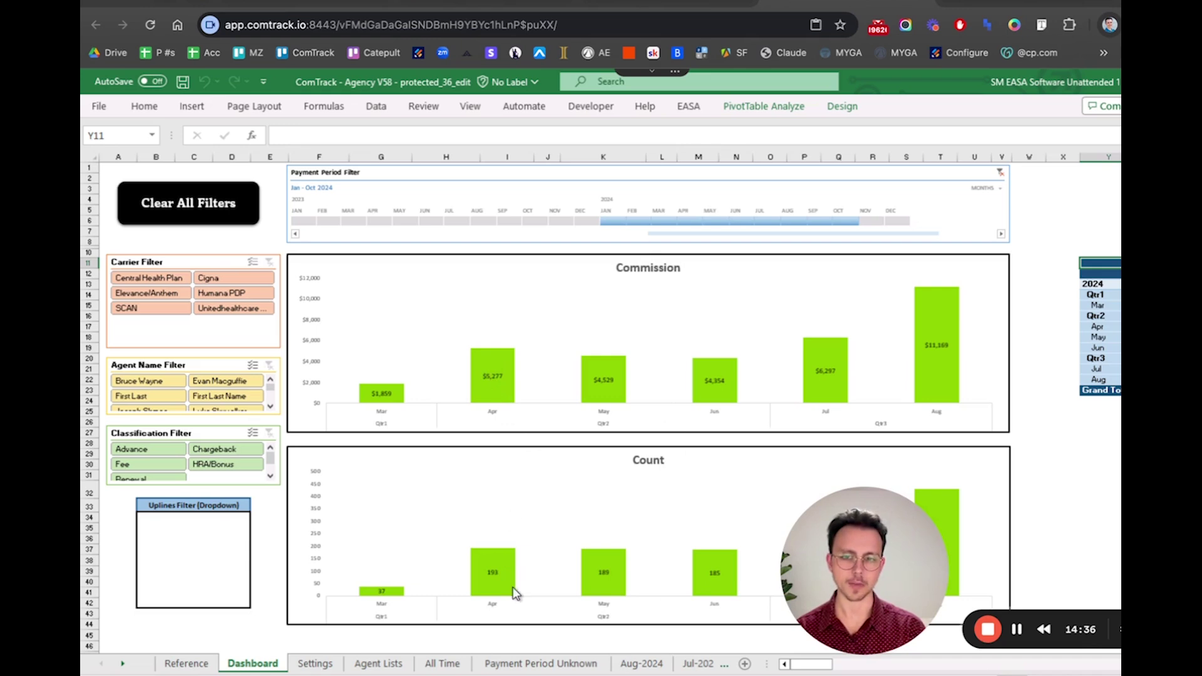
pyautogui.moveTo(504, 585)
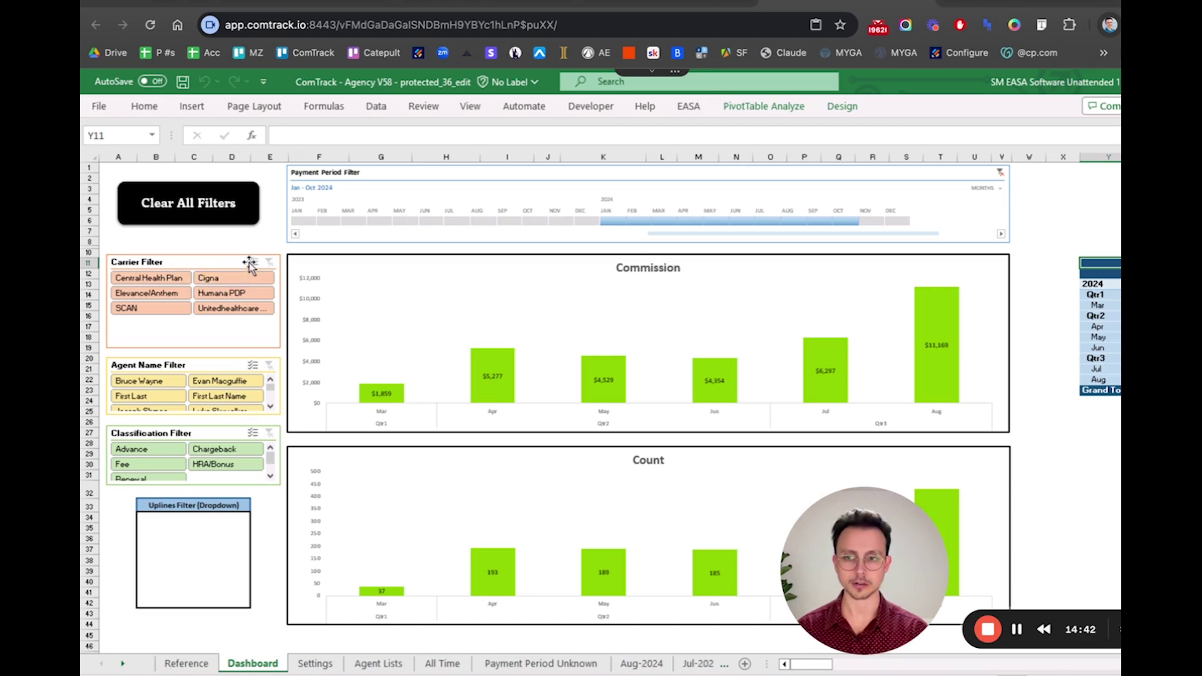
pyautogui.click(163, 295)
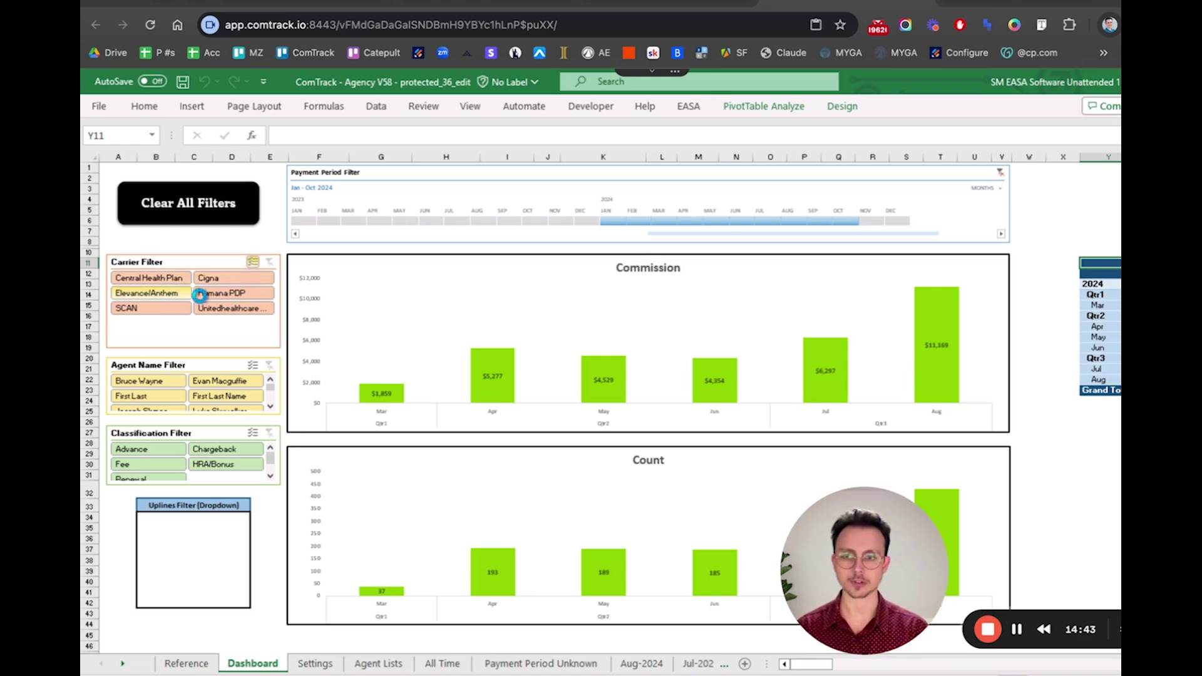
pyautogui.click(215, 292)
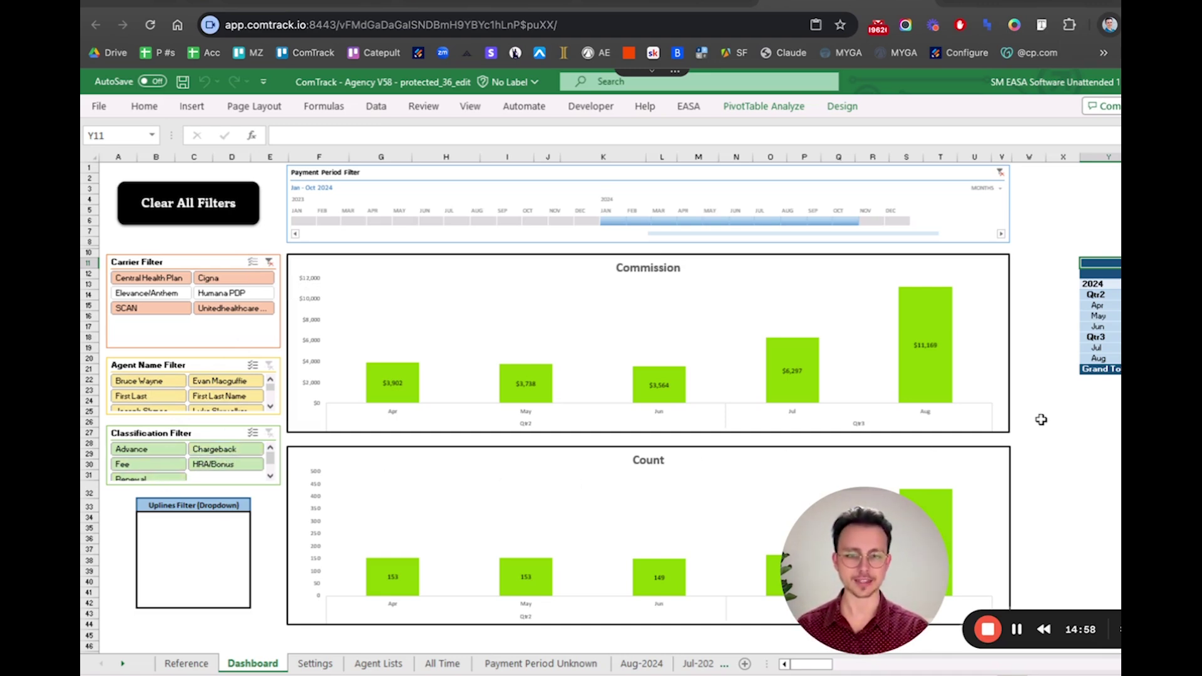
# - Examine the blank space below the Dashboard charts, marking out empty blocks starting at E49 and R49, and return to the charts
pyautogui.scroll(-10, 1055, 426)
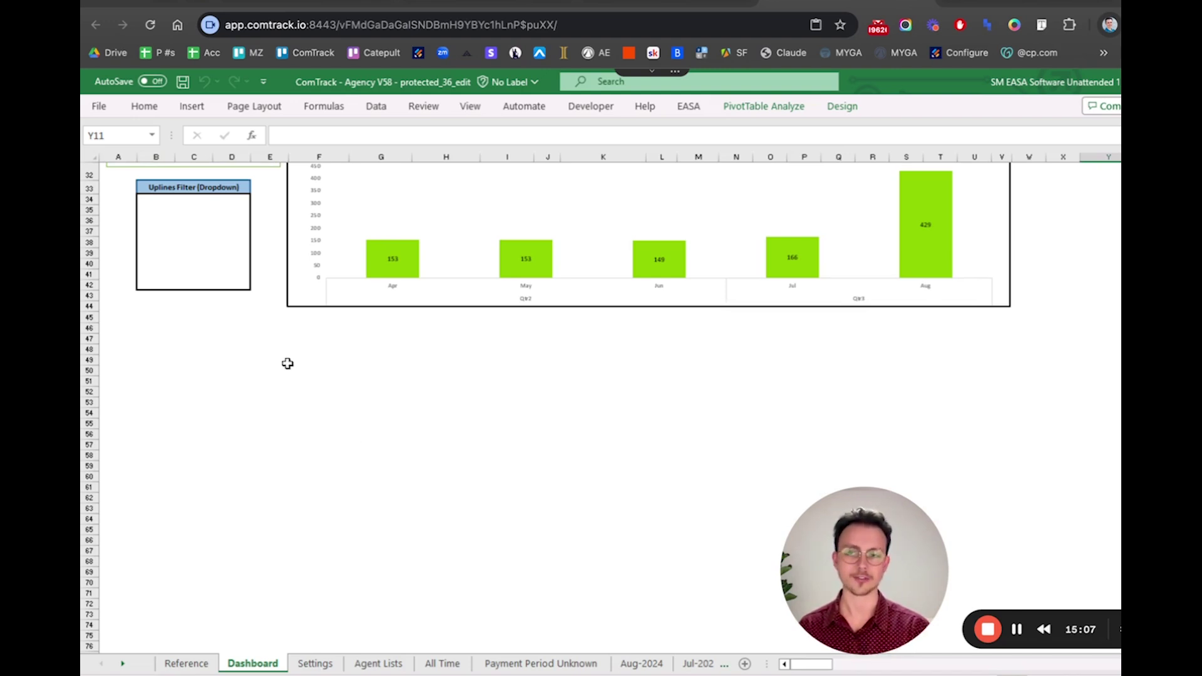
pyautogui.moveTo(288, 363); pyautogui.dragTo(719, 611)
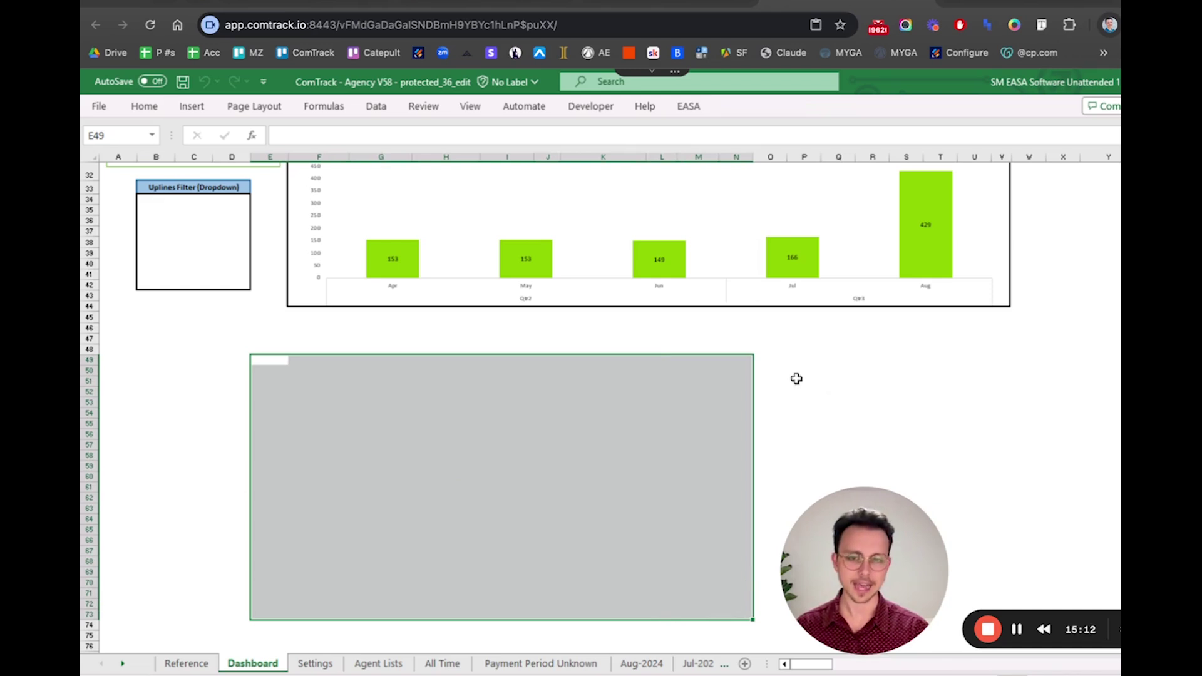
pyautogui.moveTo(881, 362); pyautogui.dragTo(1118, 576)
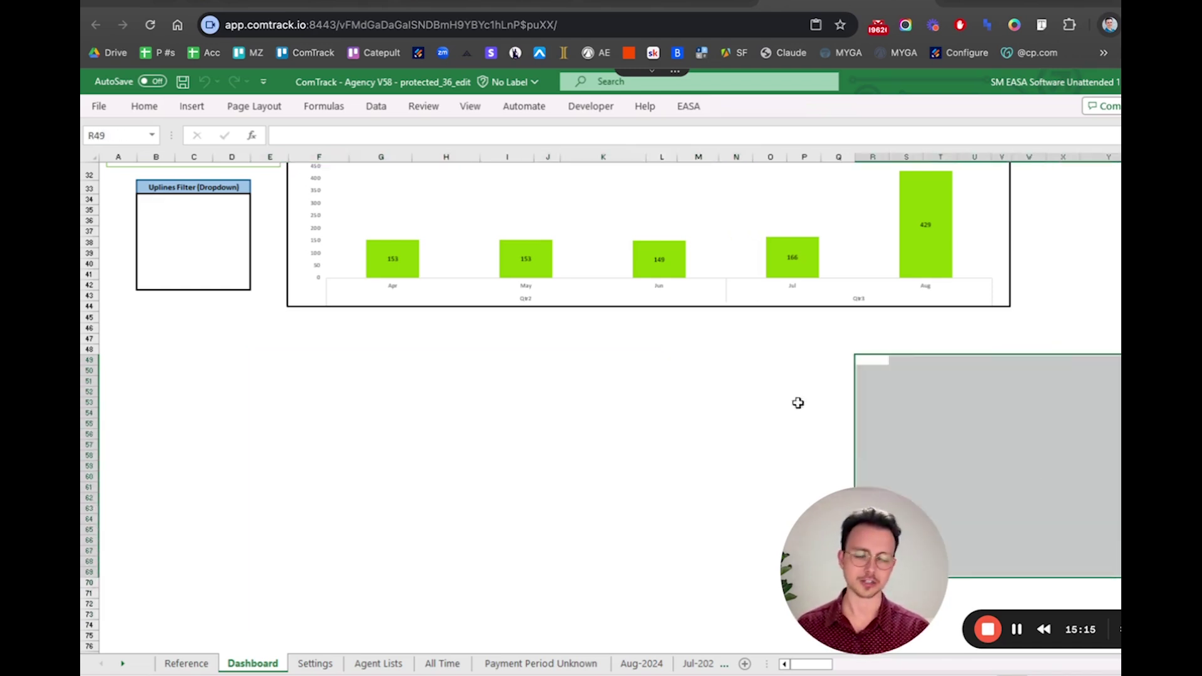
pyautogui.click(652, 402)
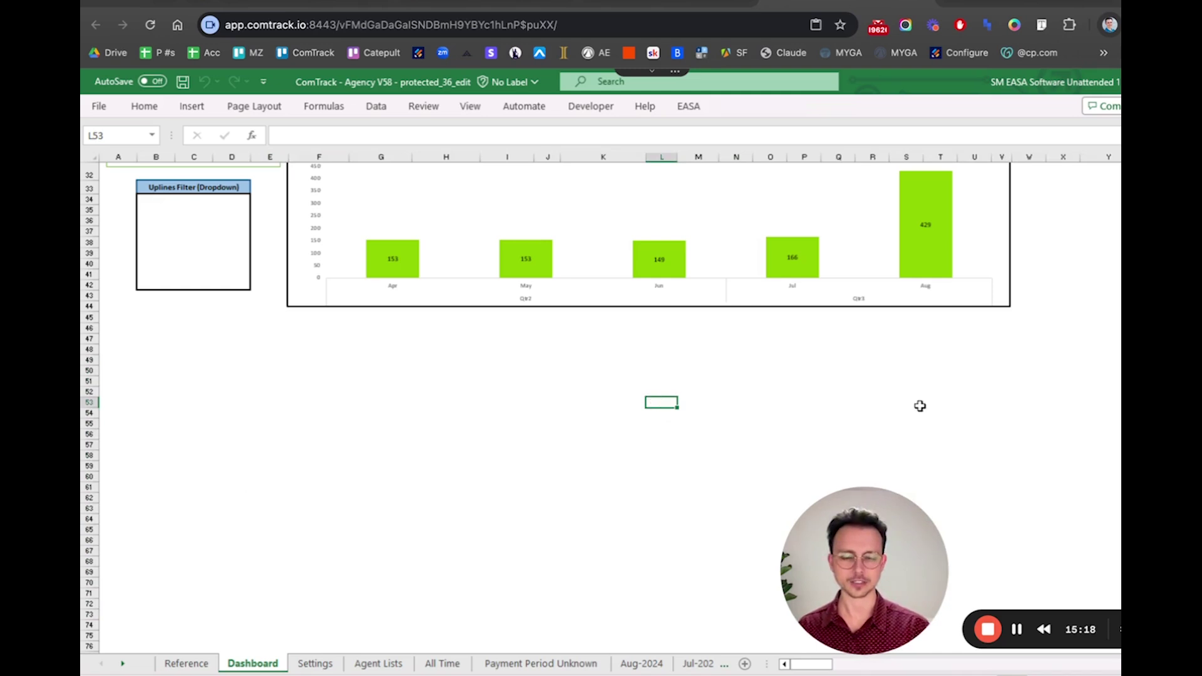
pyautogui.scroll(10, 920, 406)
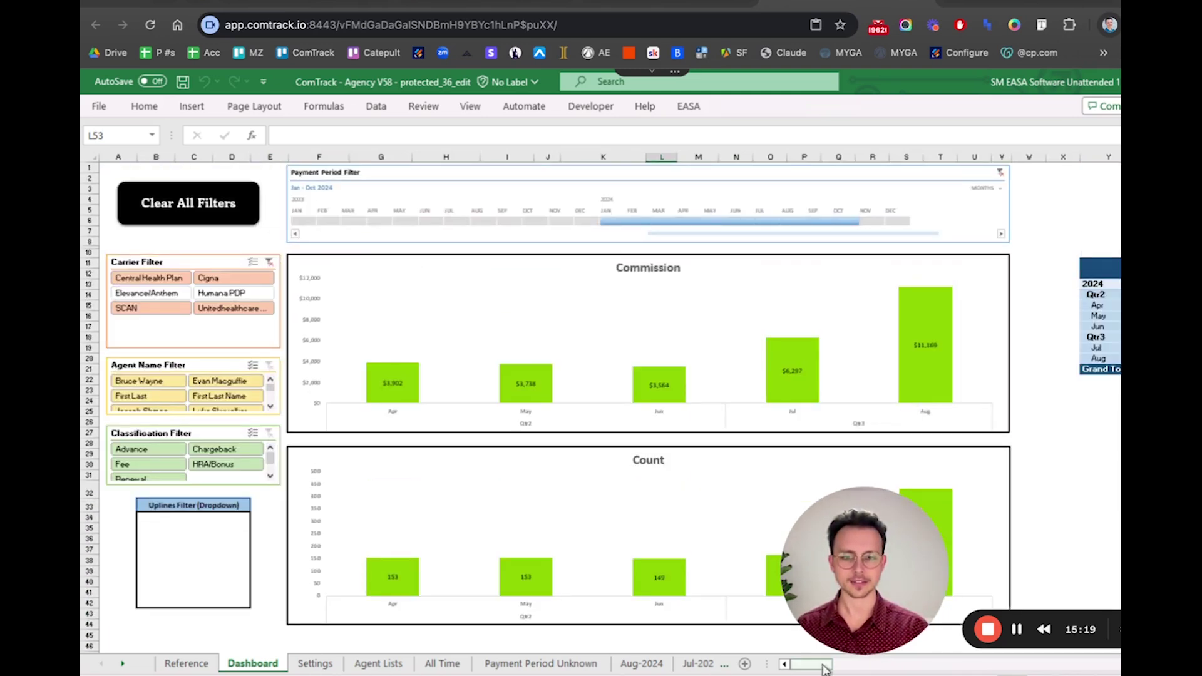